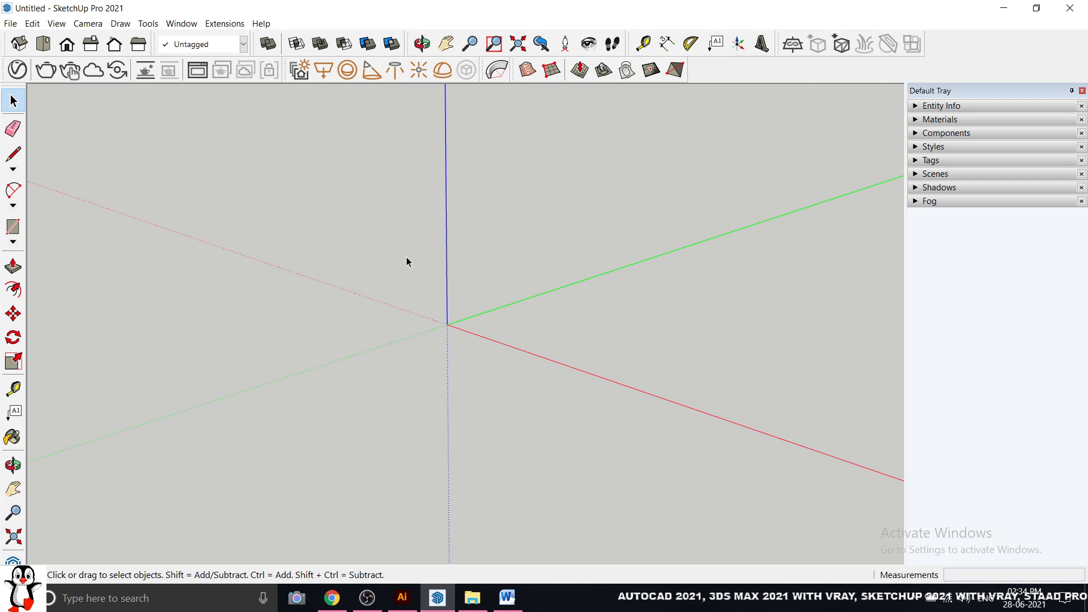
Step: Start installing an extension from the Extension Manager and browse to Downloads > CIVIL ENGINEERING > SketchUp.Pro.2021.21.0.339
{"action": "left_click", "coordinate": [225, 23]}
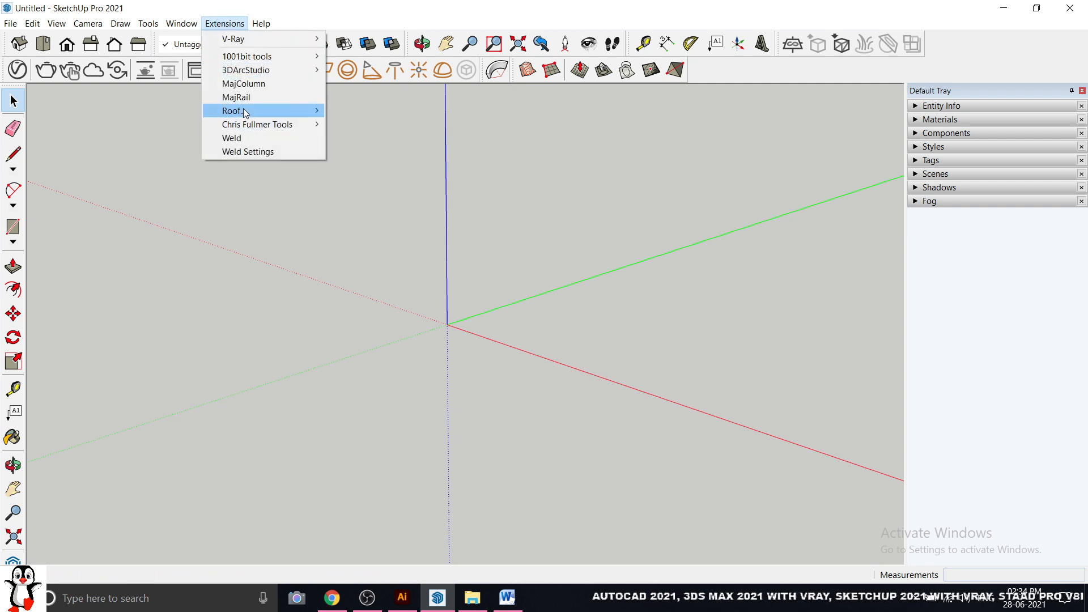
{"action": "mouse_move", "coordinate": [245, 112]}
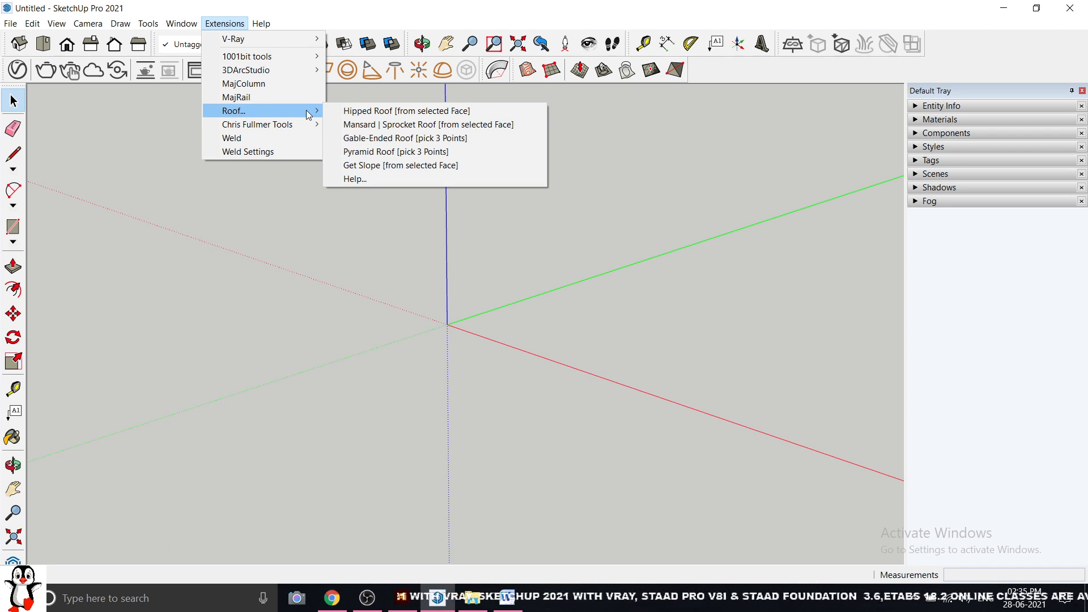
{"action": "mouse_move", "coordinate": [179, 27]}
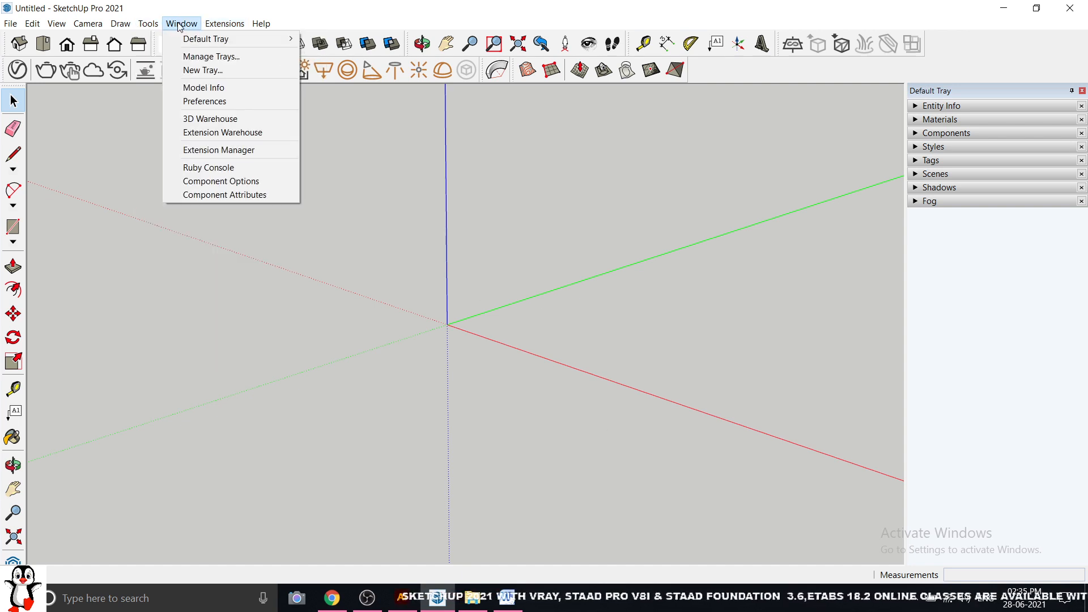
{"action": "left_click", "coordinate": [213, 151]}
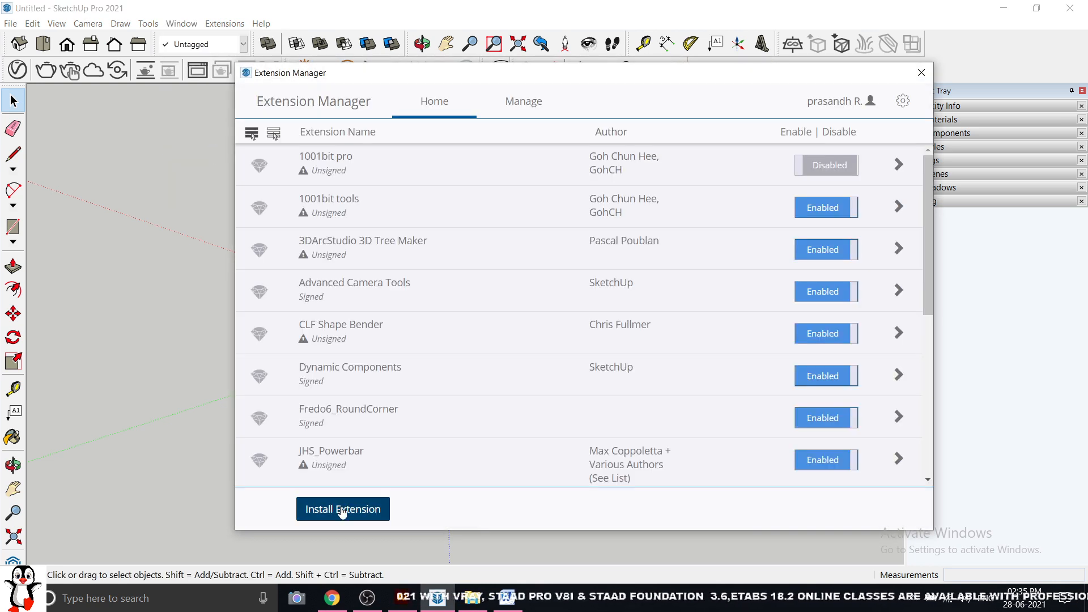
{"action": "left_click", "coordinate": [343, 510]}
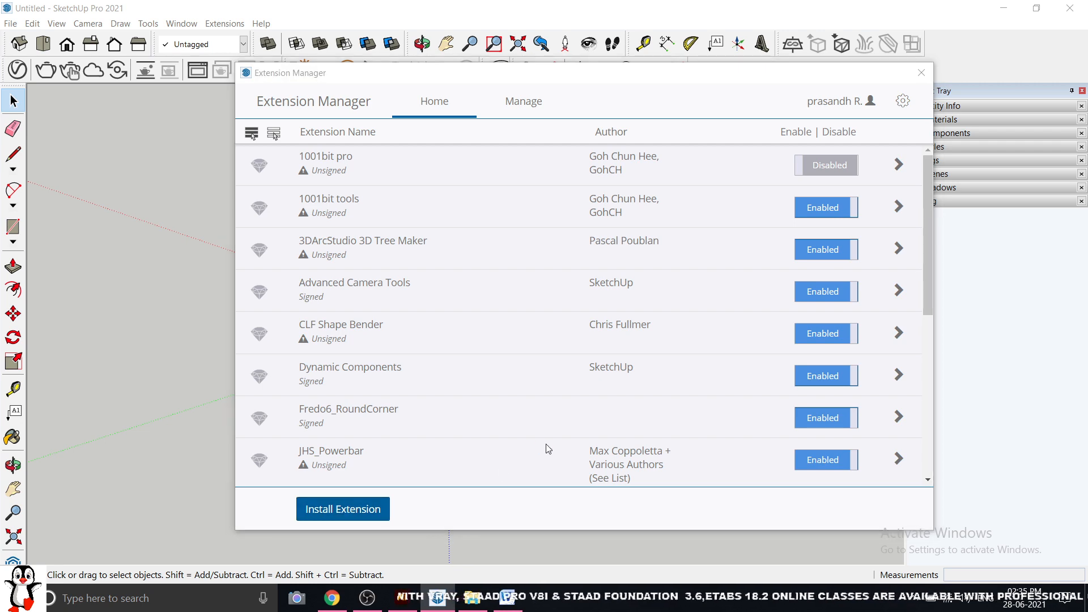
{"action": "scroll", "coordinate": [314, 249], "scroll_direction": "down", "scroll_amount": 5}
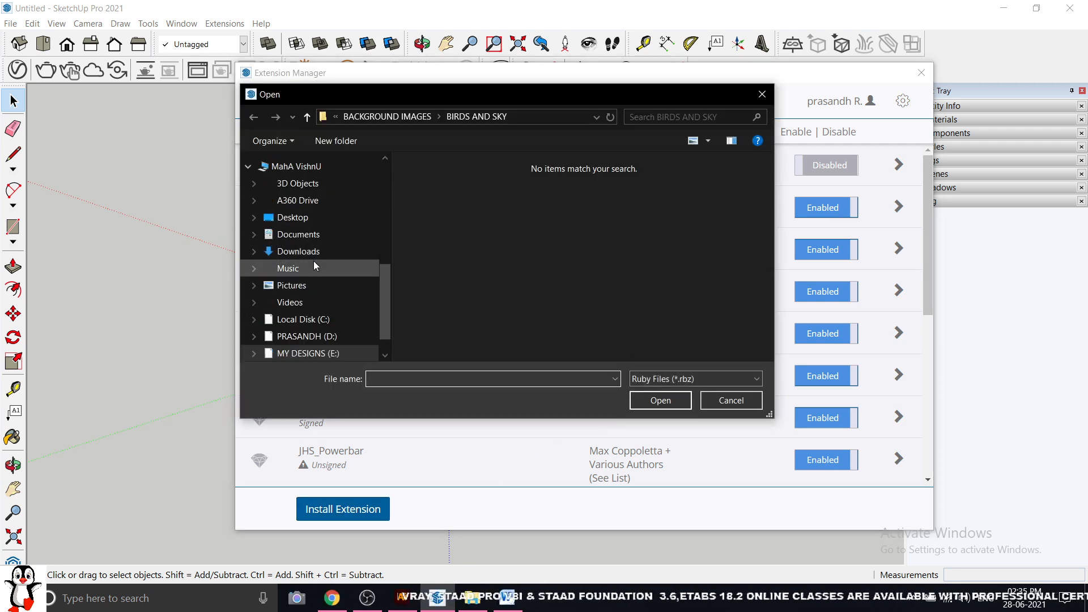
{"action": "left_click", "coordinate": [316, 297]}
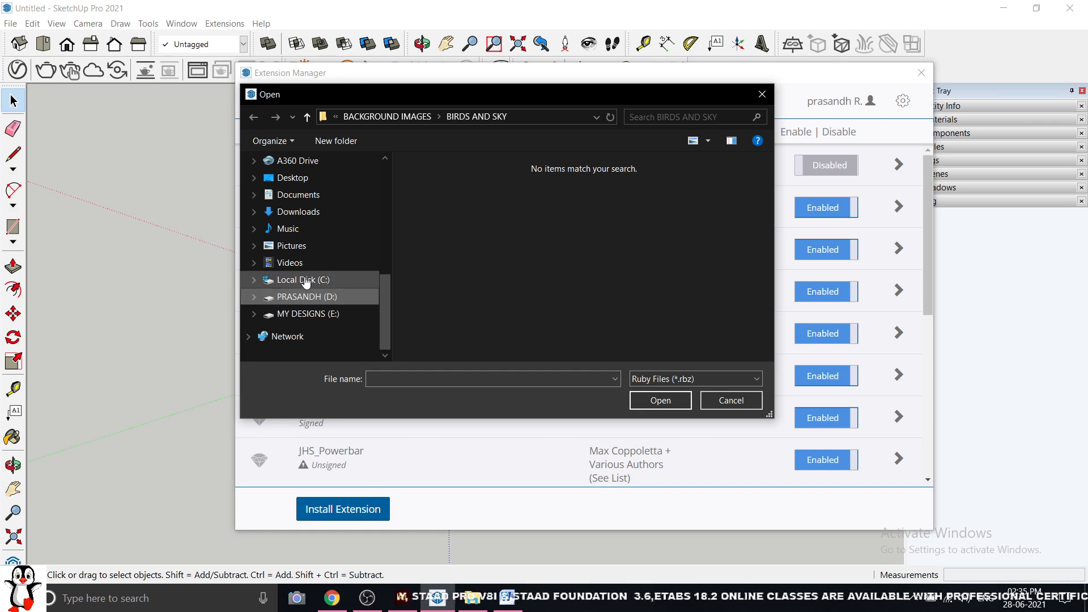
{"action": "left_click", "coordinate": [297, 216]}
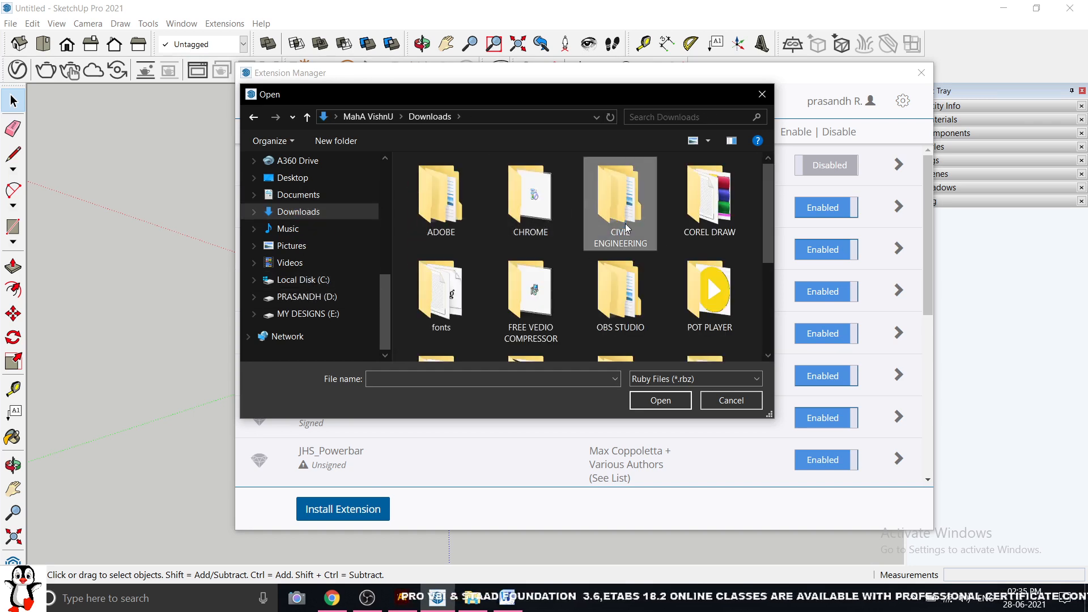
{"action": "double_click", "coordinate": [624, 223]}
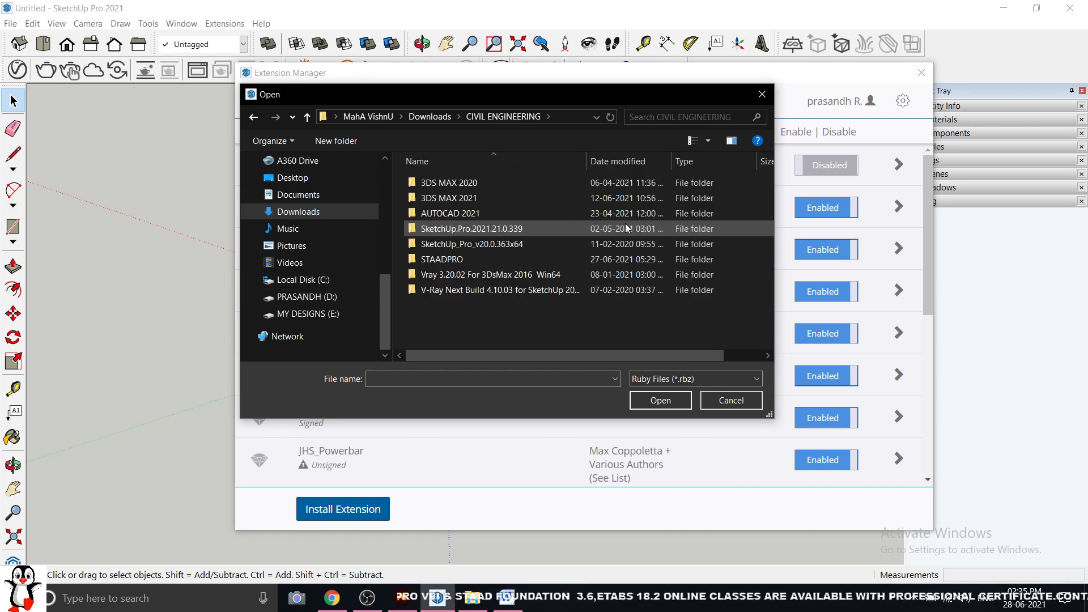
{"action": "double_click", "coordinate": [532, 228]}
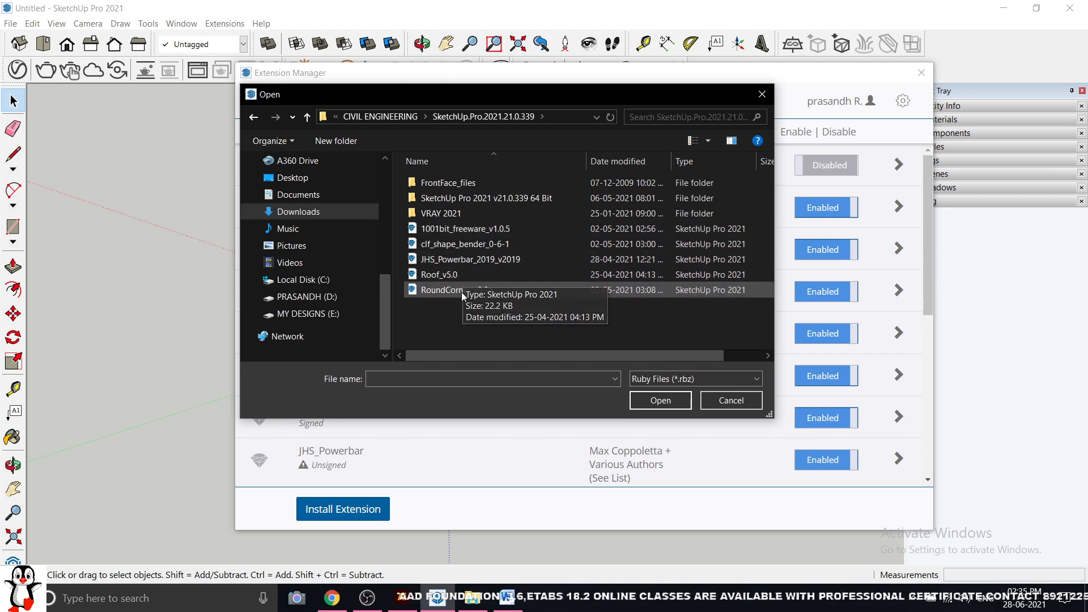
Step: Select the Roof_v5.0 extension file, then close the file browser and the Extension Manager without installing it
{"action": "left_click", "coordinate": [465, 279]}
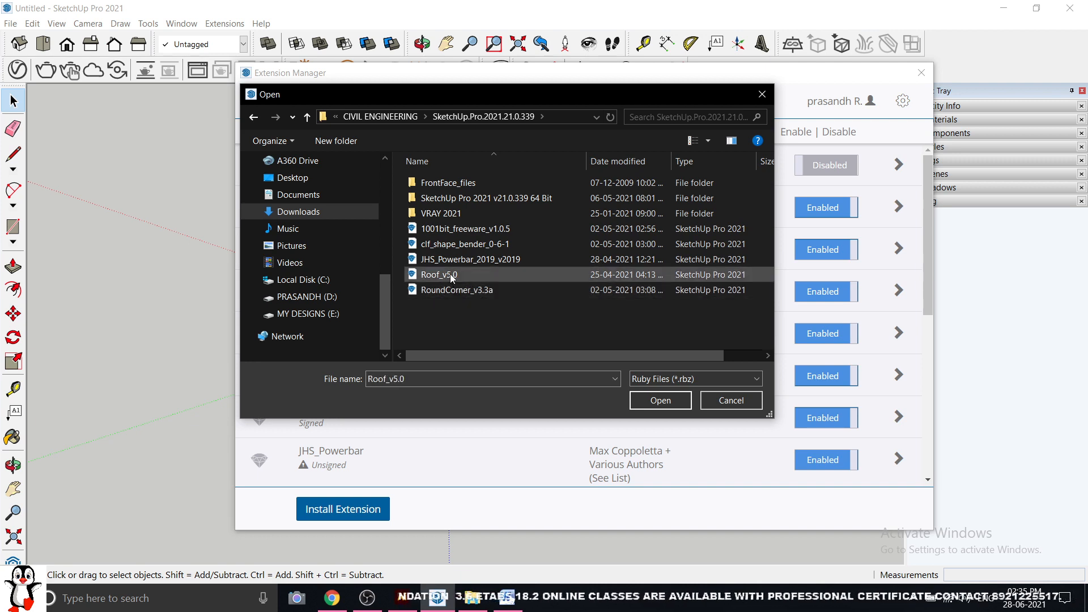
{"action": "left_click_drag", "start_coordinate": [436, 93], "coordinate": [367, 88]}
{"action": "left_click", "coordinate": [396, 271]}
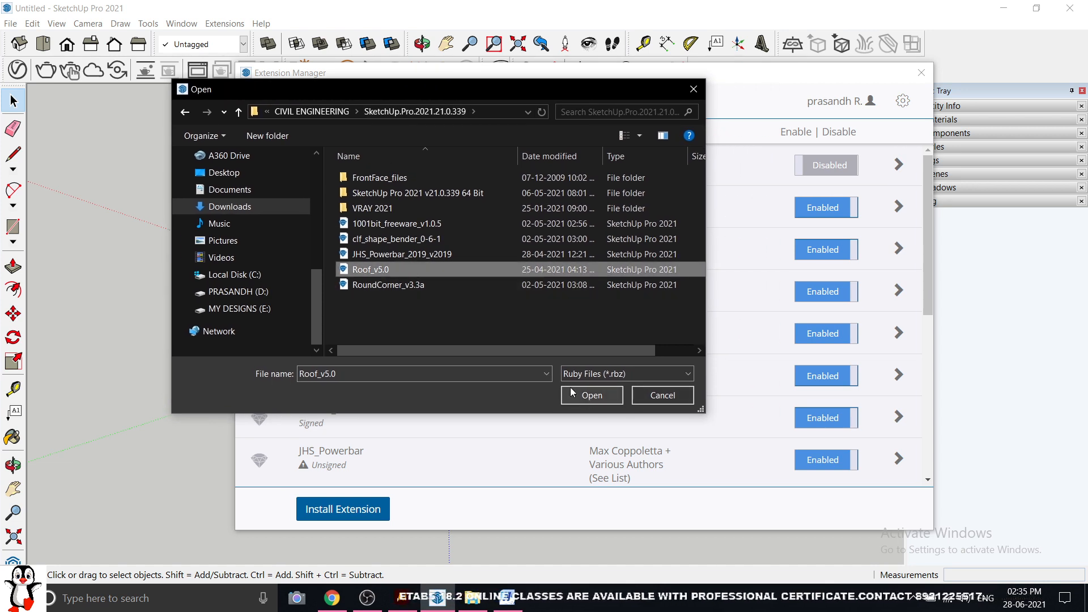
{"action": "left_click_drag", "start_coordinate": [421, 93], "coordinate": [596, 154]}
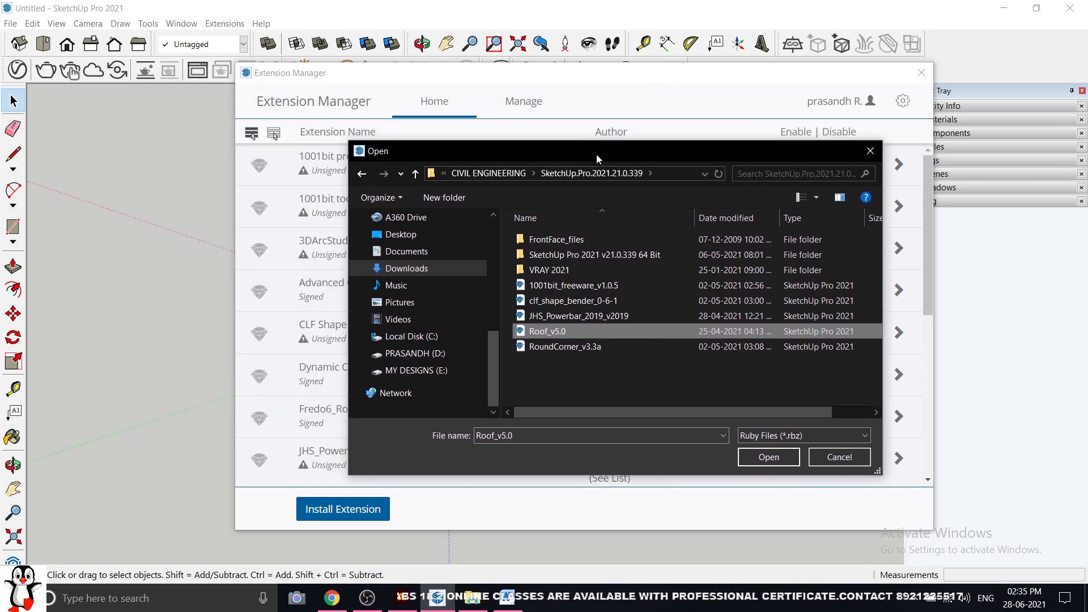
{"action": "left_click", "coordinate": [558, 335]}
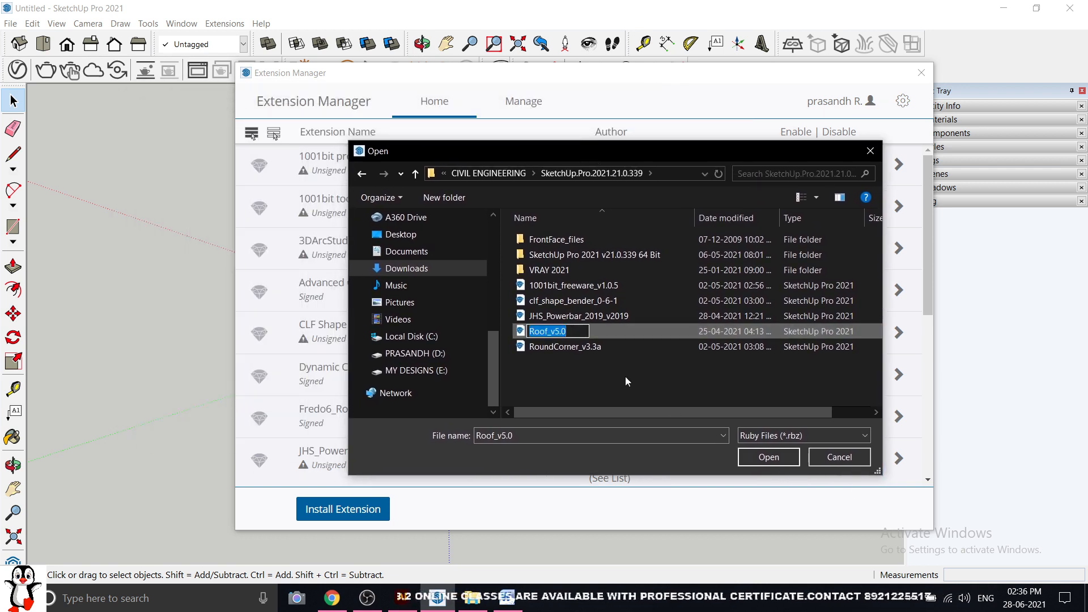
{"action": "left_click", "coordinate": [593, 389]}
{"action": "left_click", "coordinate": [581, 330]}
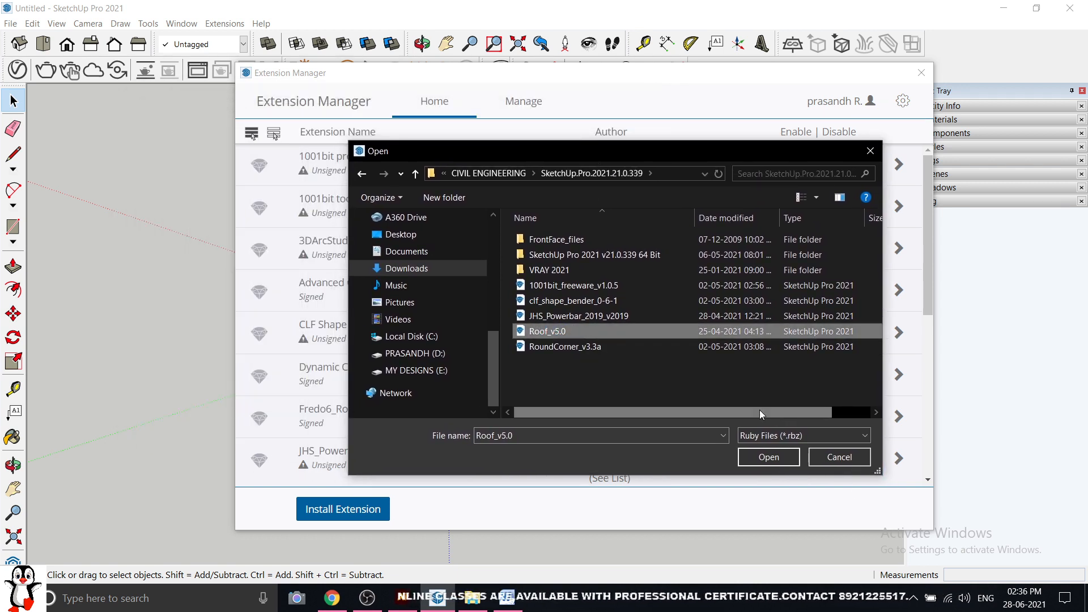
{"action": "left_click", "coordinate": [871, 151]}
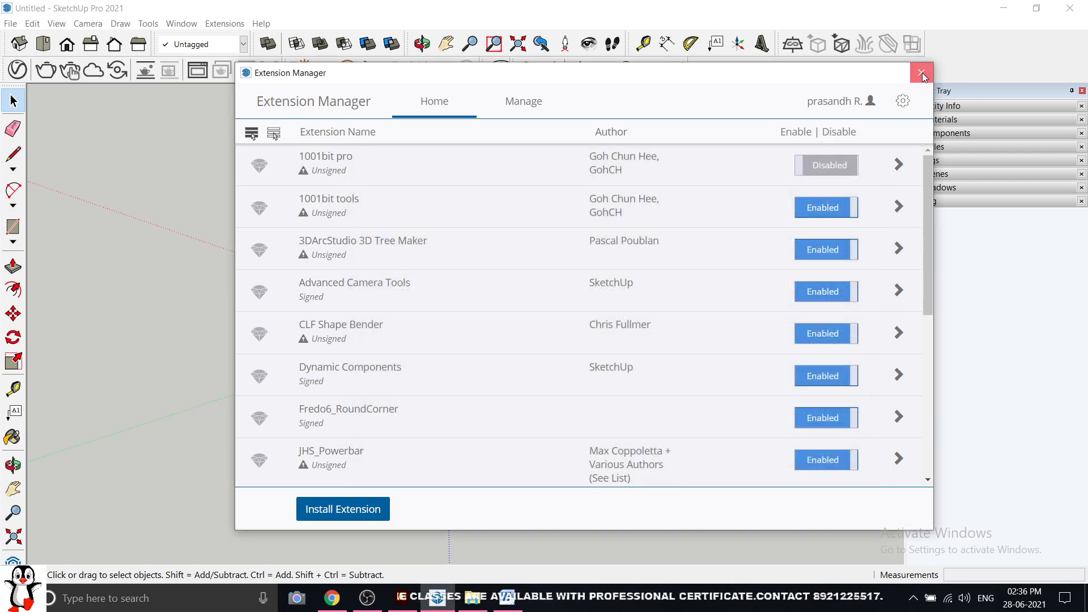
{"action": "left_click", "coordinate": [921, 73]}
Step: Review the roof types offered by the Roof extension
{"action": "left_click", "coordinate": [224, 23]}
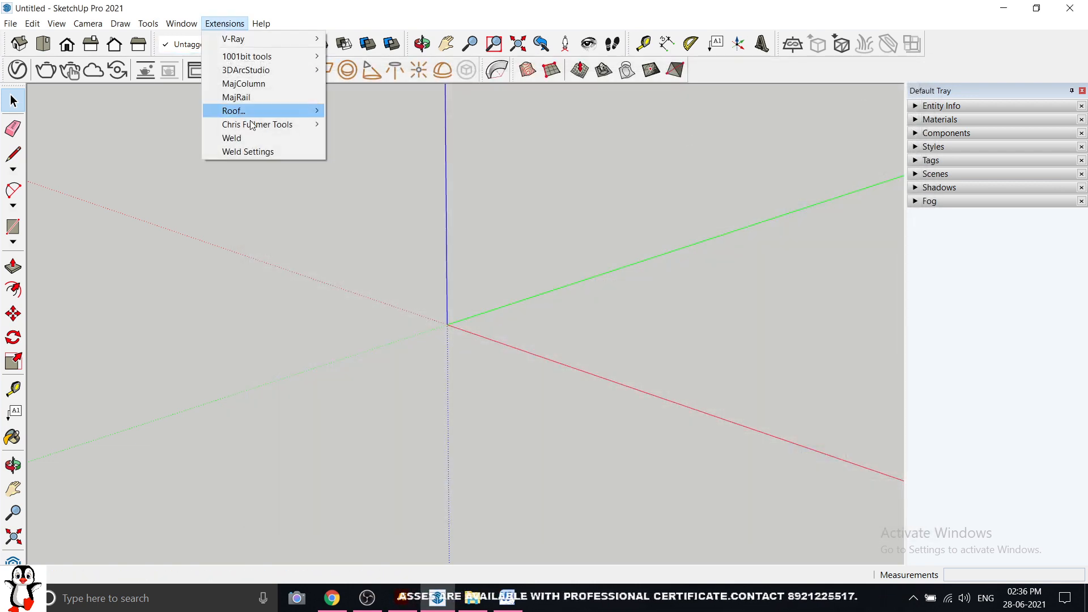
{"action": "mouse_move", "coordinate": [251, 111]}
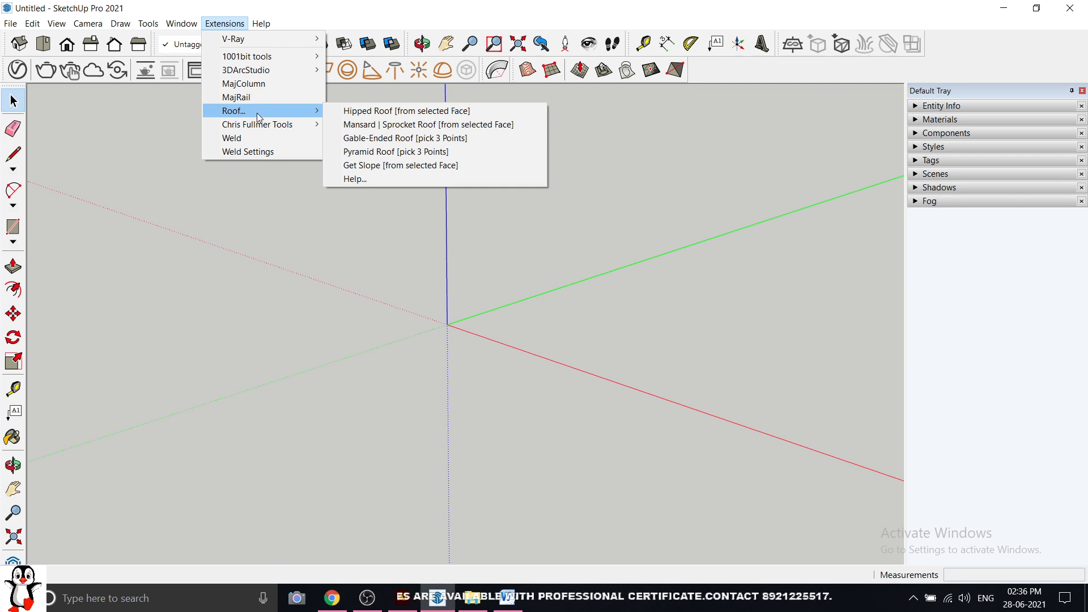
{"action": "mouse_move", "coordinate": [13, 22]}
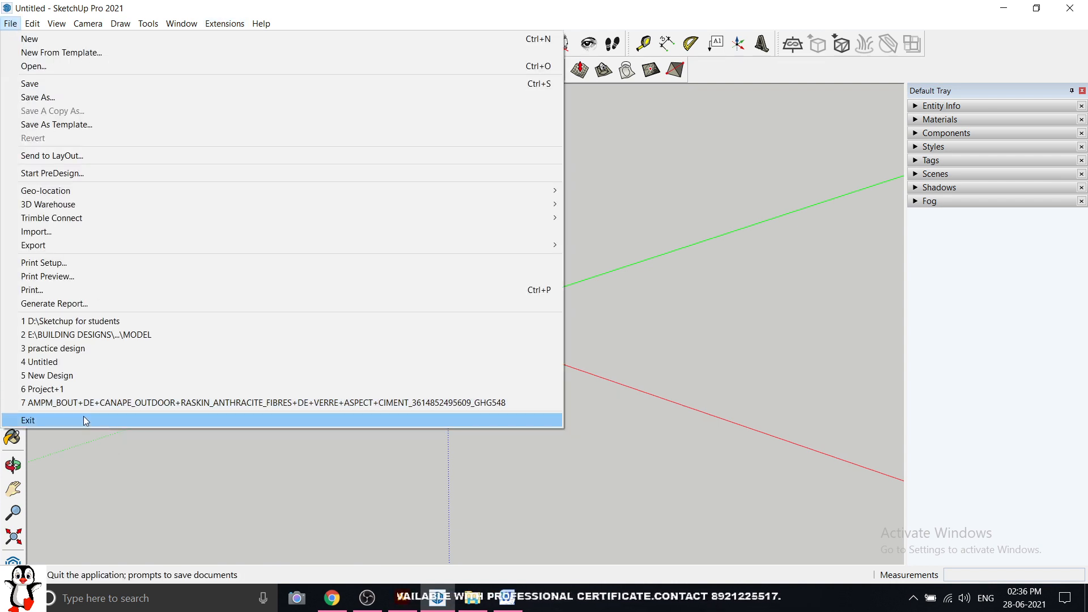
{"action": "left_click", "coordinate": [781, 321]}
{"action": "middle_click_drag", "start_coordinate": [587, 321], "coordinate": [578, 292]}
{"action": "left_click", "coordinate": [16, 42]}
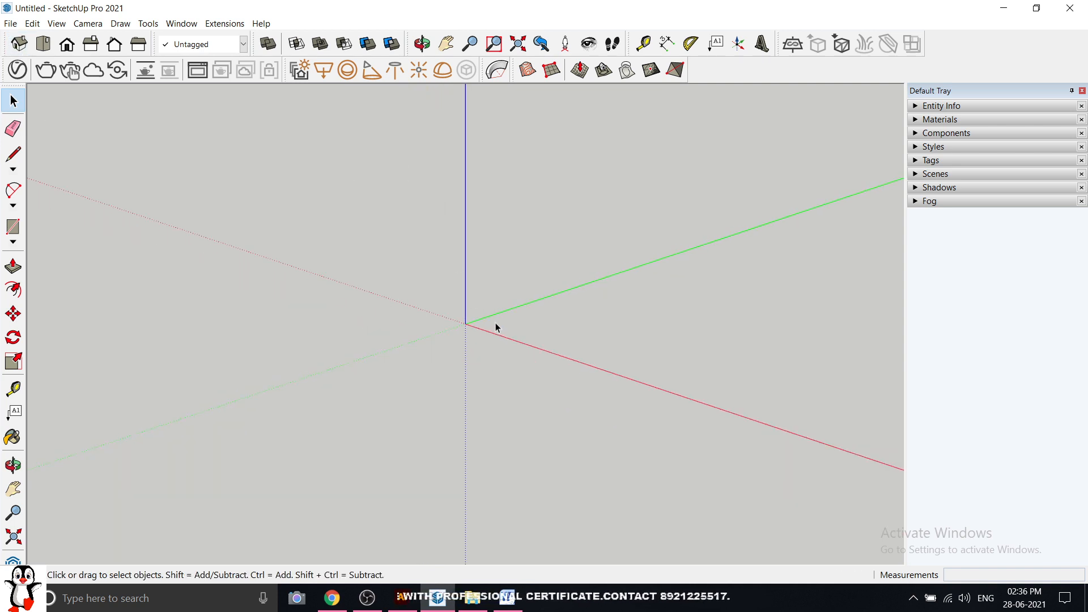
{"action": "left_click", "coordinate": [225, 23]}
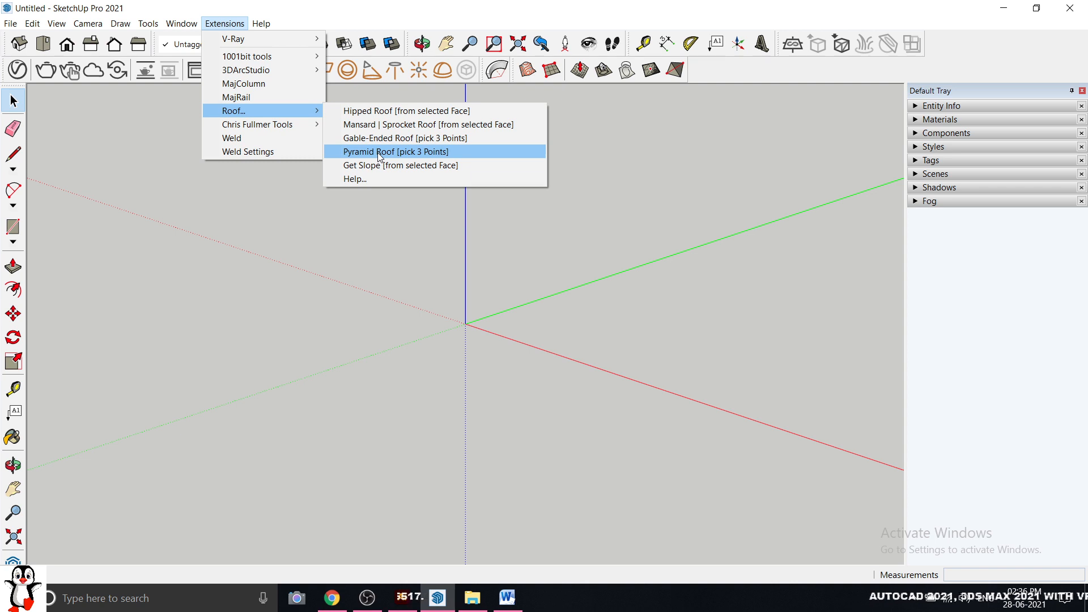
{"action": "left_click", "coordinate": [502, 300]}
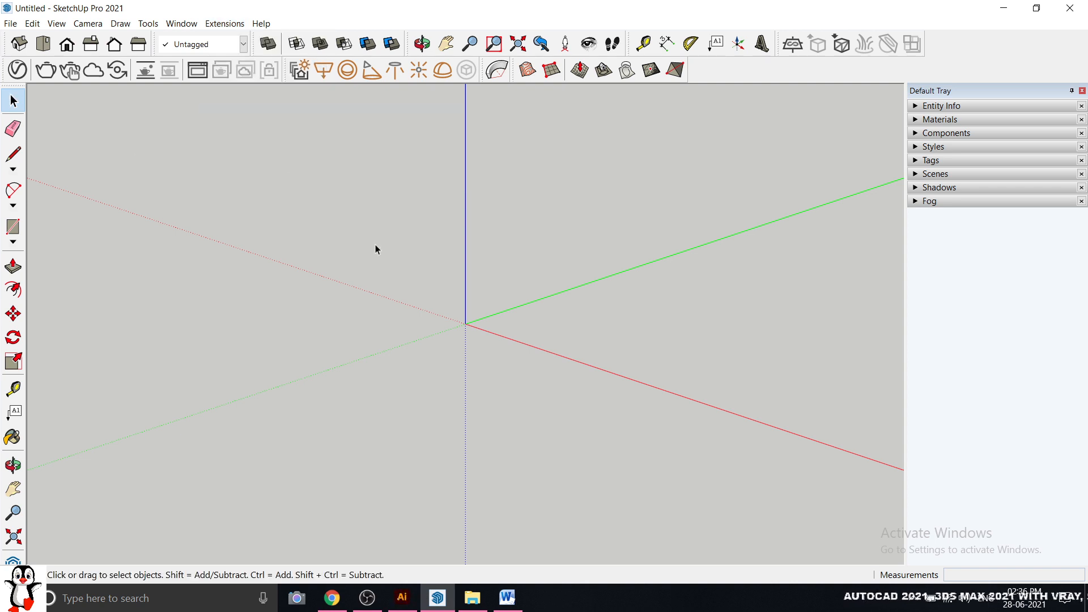
{"action": "left_click", "coordinate": [225, 23]}
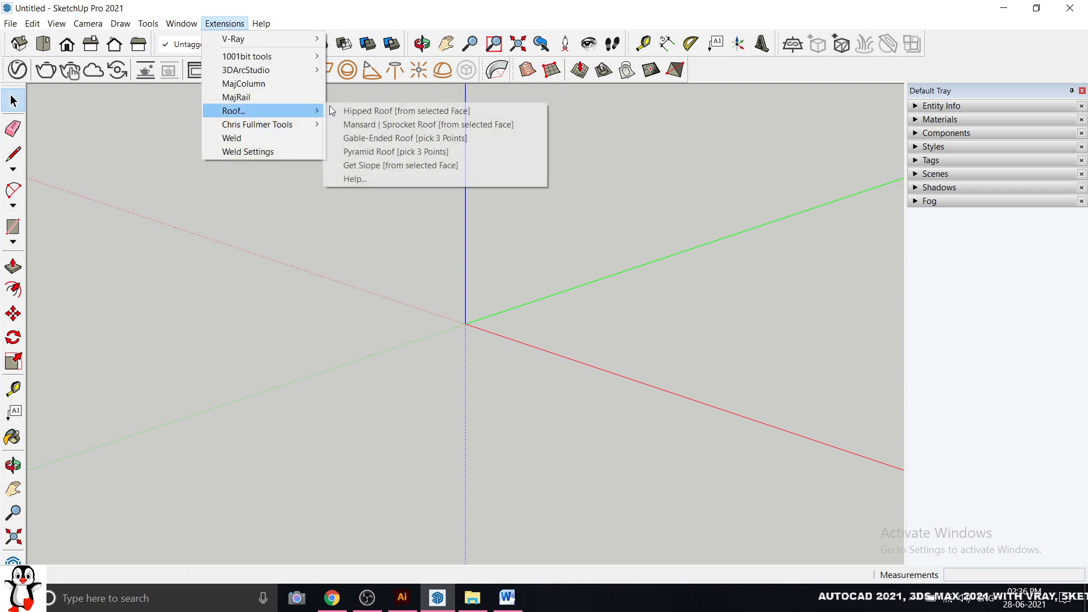
{"action": "left_click", "coordinate": [526, 373]}
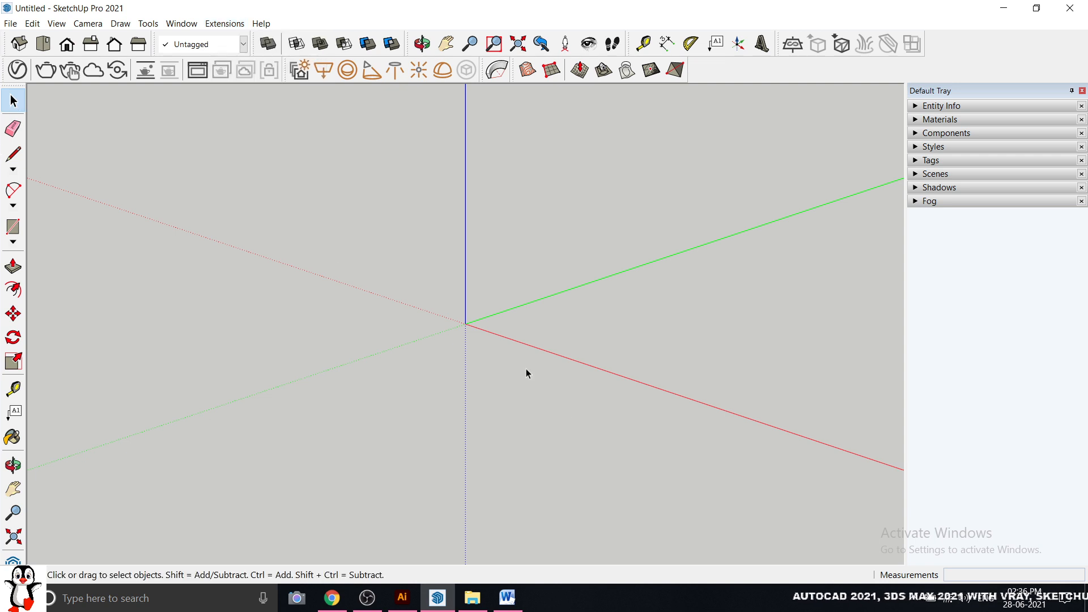
{"action": "mouse_move", "coordinate": [466, 308]}
{"action": "middle_mouse_down"}
{"action": "mouse_move", "coordinate": [485, 323]}
{"action": "mouse_move", "coordinate": [479, 308]}
{"action": "middle_mouse_up"}
{"action": "left_click", "coordinate": [224, 23]}
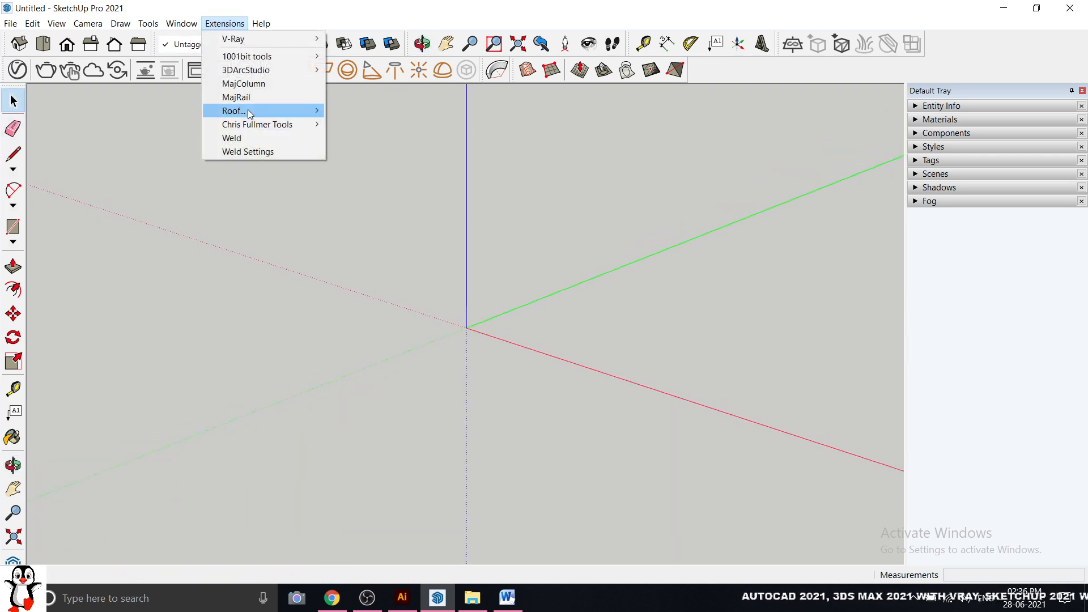
{"action": "mouse_move", "coordinate": [247, 109]}
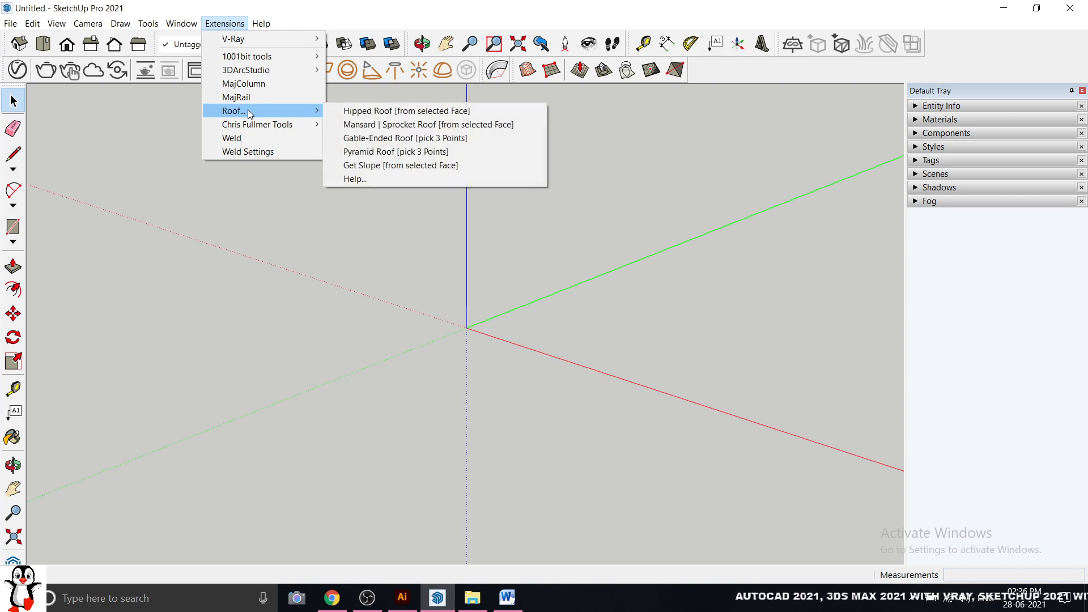
{"action": "left_click", "coordinate": [9, 99]}
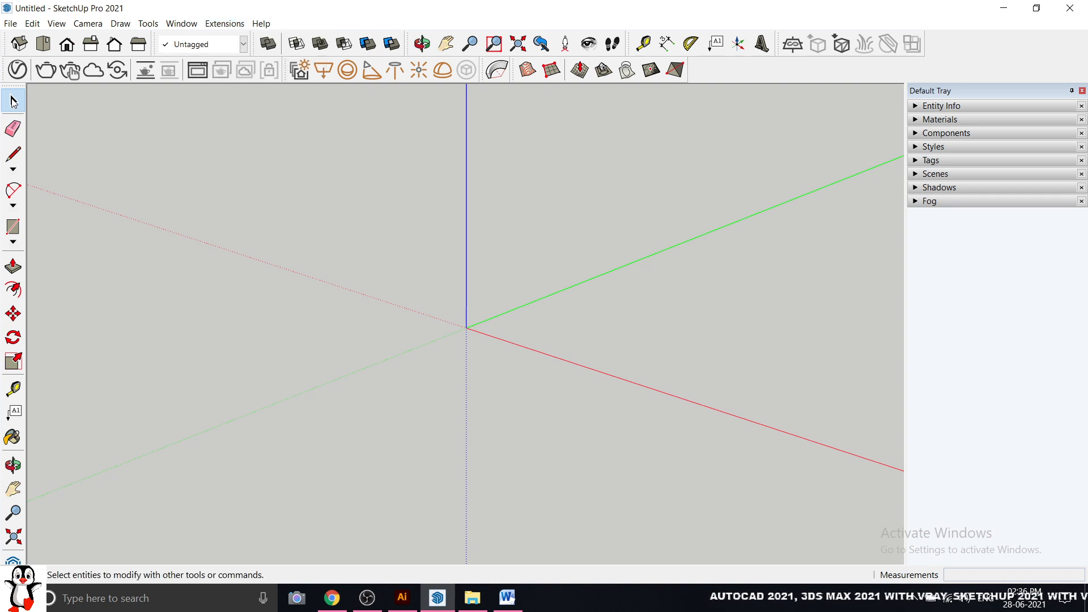
Step: Try to create a hipped roof with no face selected, and dismiss the message
{"action": "left_click", "coordinate": [223, 23]}
{"action": "mouse_move", "coordinate": [249, 110]}
{"action": "left_click", "coordinate": [399, 115]}
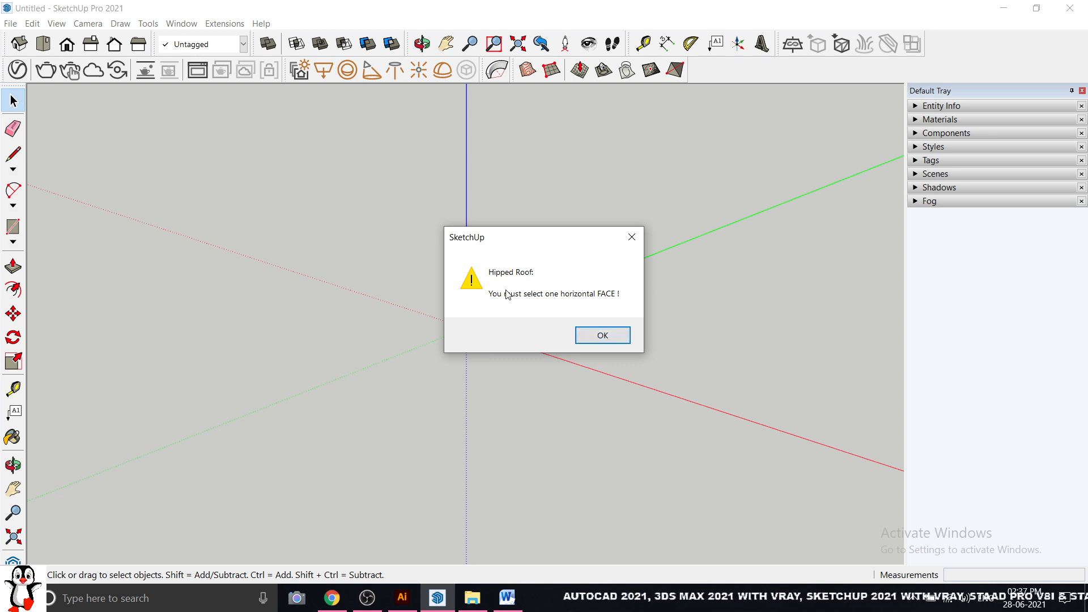
{"action": "left_click", "coordinate": [598, 339]}
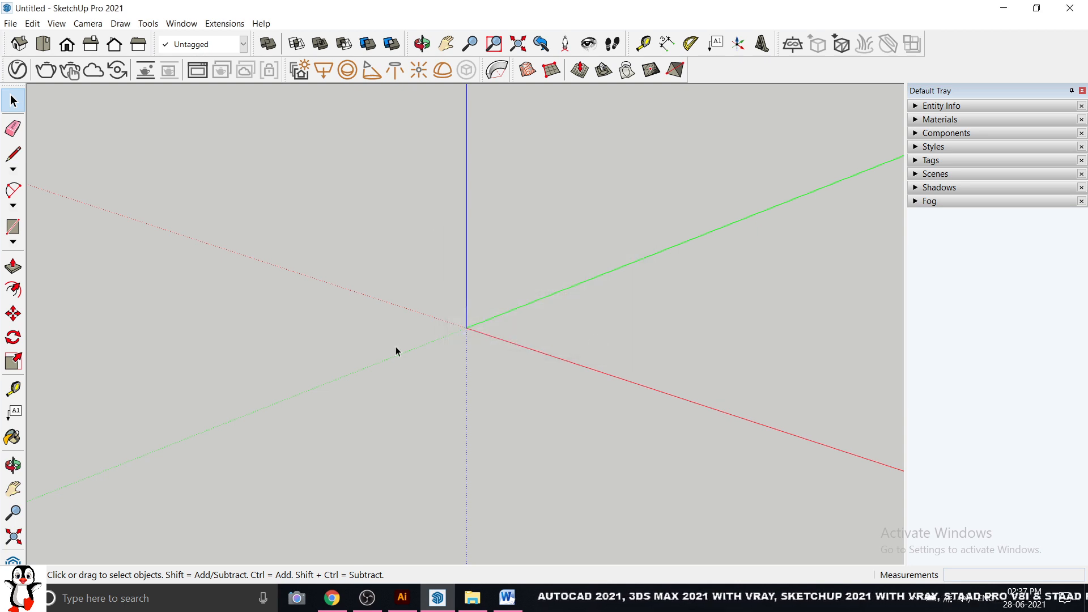
Step: Draw a 500 by 500 cm square on the ground plane with one corner at the origin
{"action": "left_click", "coordinate": [13, 227]}
{"action": "left_click", "coordinate": [415, 251]}
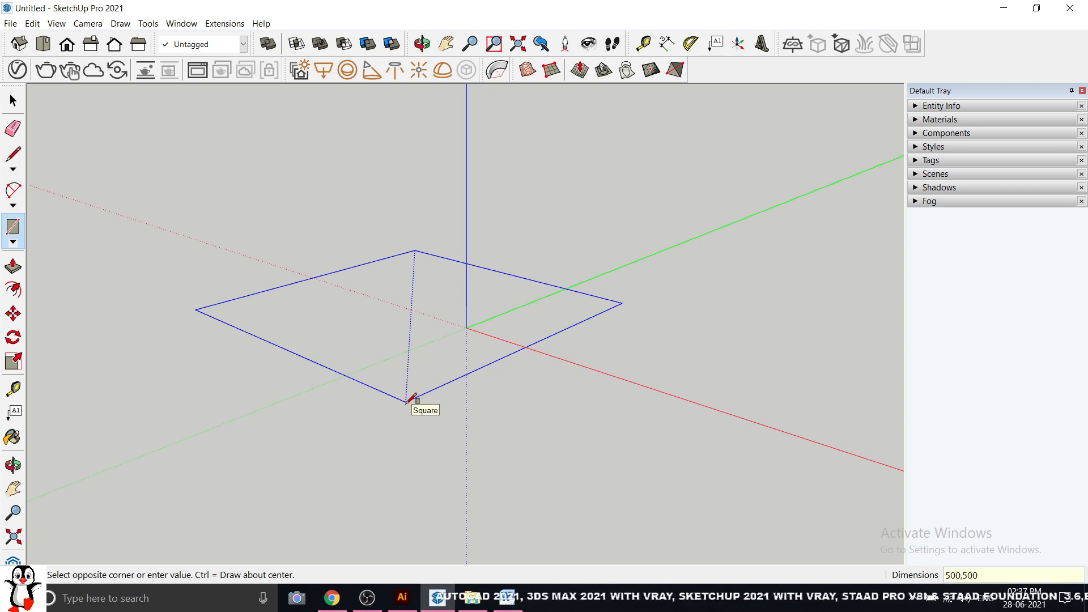
{"action": "type", "text": "500,500"}
{"action": "key", "text": "Return"}
{"action": "middle_click_drag", "start_coordinate": [408, 406], "coordinate": [484, 292]}
{"action": "left_click", "coordinate": [13, 101]}
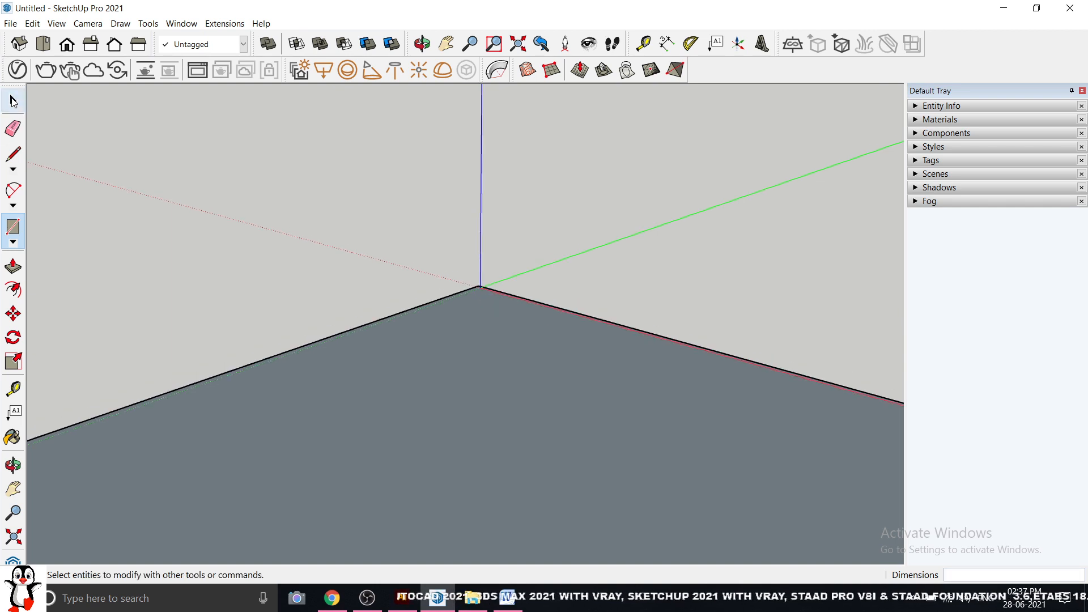
{"action": "left_click", "coordinate": [11, 95]}
{"action": "scroll", "coordinate": [515, 231], "scroll_direction": "down", "scroll_amount": 7}
{"action": "middle_click_drag", "start_coordinate": [614, 269], "coordinate": [557, 285]}
{"action": "scroll", "coordinate": [448, 272], "scroll_direction": "down", "scroll_amount": 2}
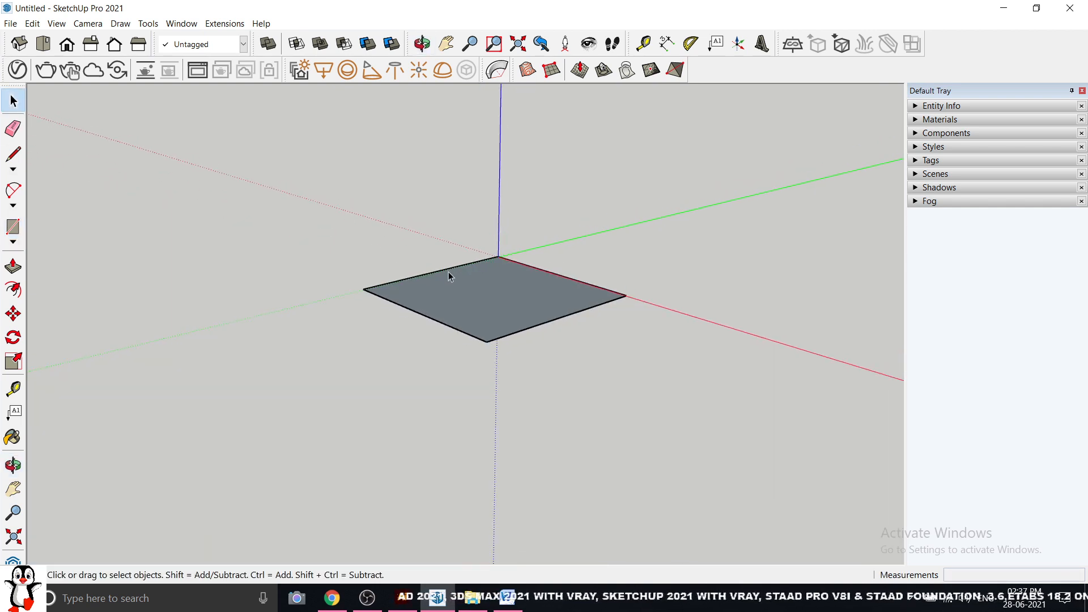
{"action": "scroll", "coordinate": [486, 300], "scroll_direction": "up", "scroll_amount": 2}
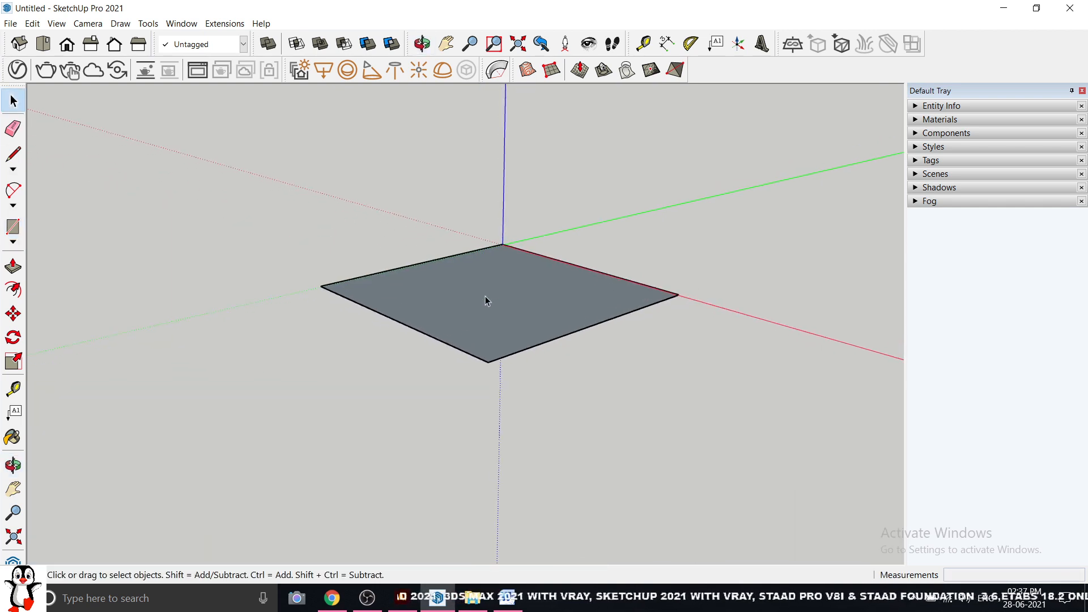
Step: Push/Pull the square face upward 350 cm to form a box
{"action": "left_click", "coordinate": [12, 267]}
{"action": "left_click_drag", "start_coordinate": [459, 308], "coordinate": [459, 118]}
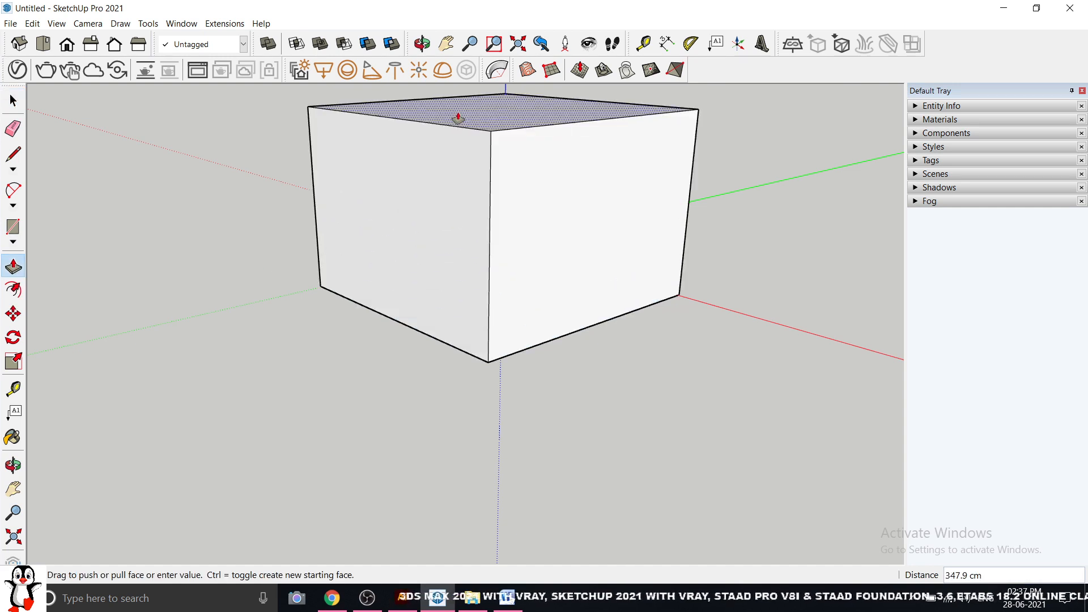
{"action": "type", "text": "350"}
{"action": "key", "text": "Return"}
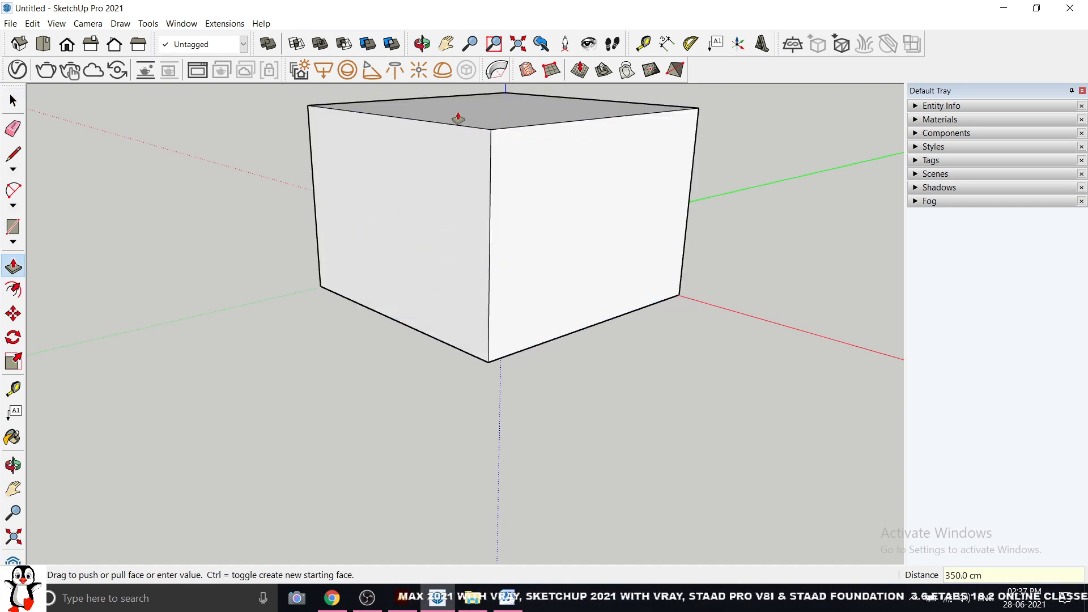
Step: Examine the box's two visible side faces and its top face by selecting them in turn
{"action": "scroll", "coordinate": [397, 289], "scroll_direction": "down", "scroll_amount": 1}
{"action": "middle_click_drag", "start_coordinate": [657, 276], "coordinate": [683, 273]}
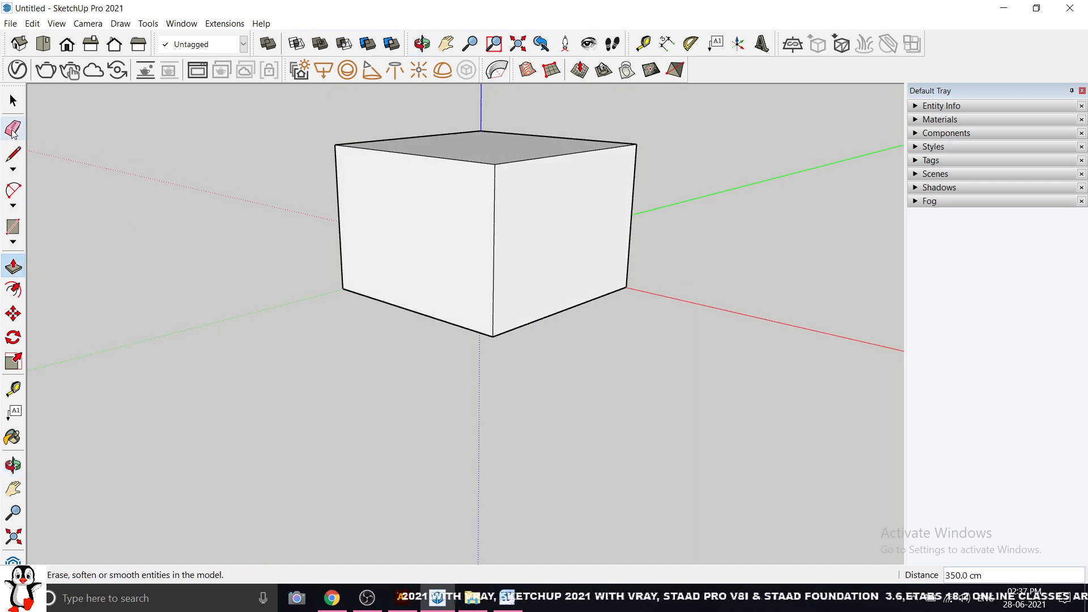
{"action": "left_click", "coordinate": [12, 101]}
{"action": "middle_click_drag", "start_coordinate": [315, 208], "coordinate": [339, 217]}
{"action": "left_click", "coordinate": [451, 212]}
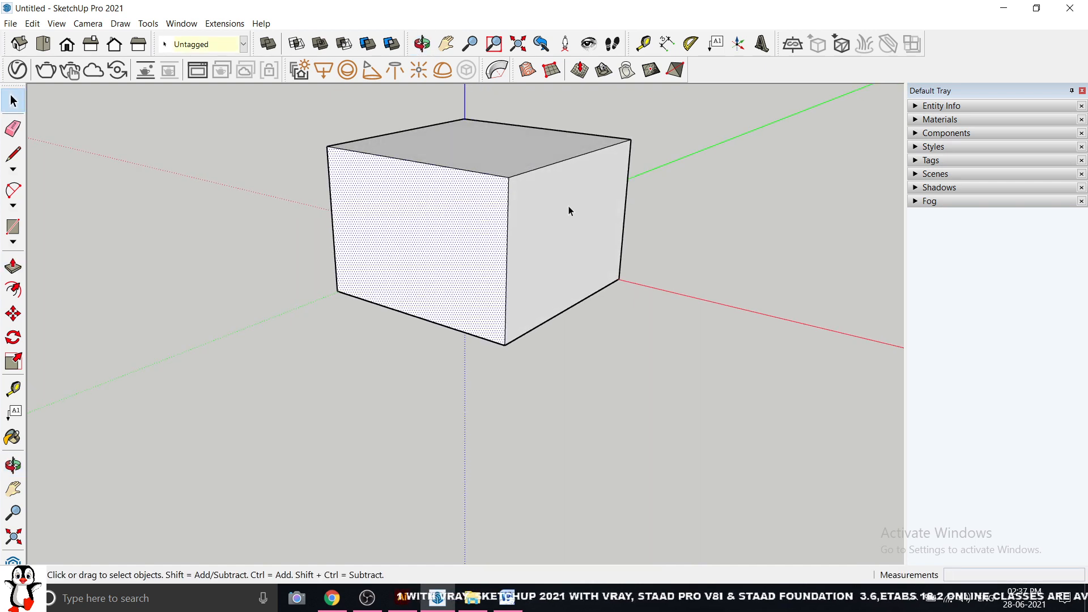
{"action": "left_click", "coordinate": [569, 206]}
{"action": "left_click", "coordinate": [491, 150]}
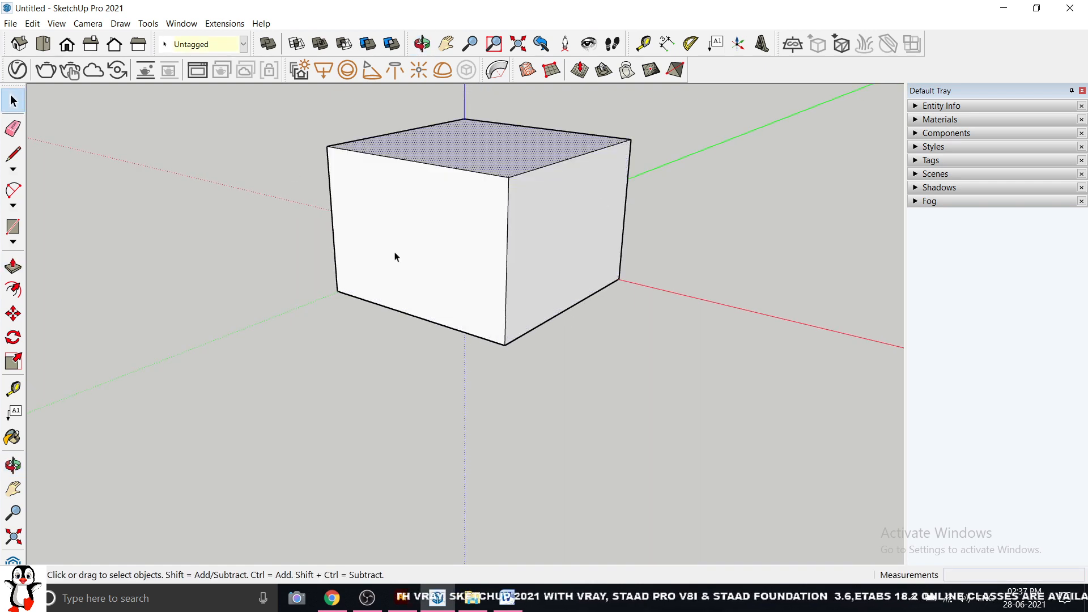
{"action": "middle_click_drag", "start_coordinate": [396, 256], "coordinate": [529, 219]}
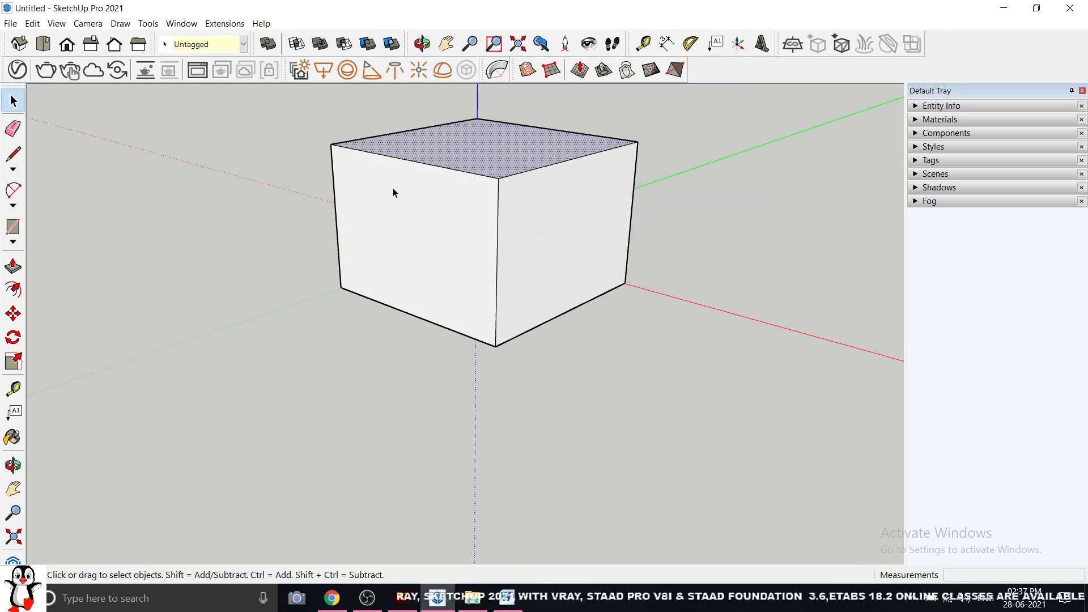
{"action": "scroll", "coordinate": [331, 297], "scroll_direction": "down", "scroll_amount": 2}
{"action": "scroll", "coordinate": [384, 157], "scroll_direction": "up", "scroll_amount": 4}
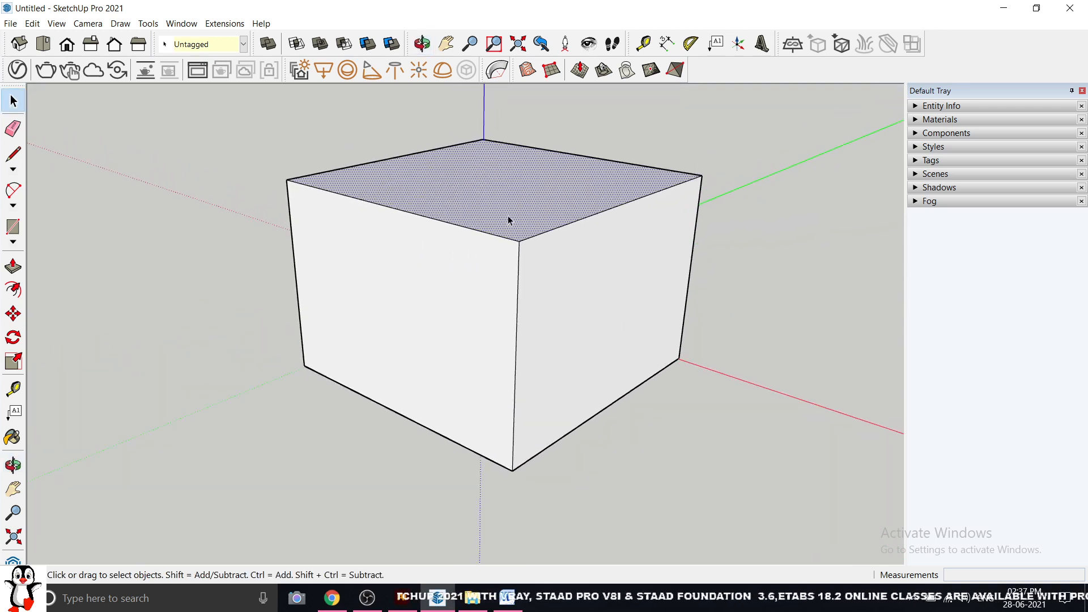
{"action": "left_click", "coordinate": [739, 126]}
{"action": "left_click", "coordinate": [519, 189]}
{"action": "scroll", "coordinate": [381, 250], "scroll_direction": "down", "scroll_amount": 3}
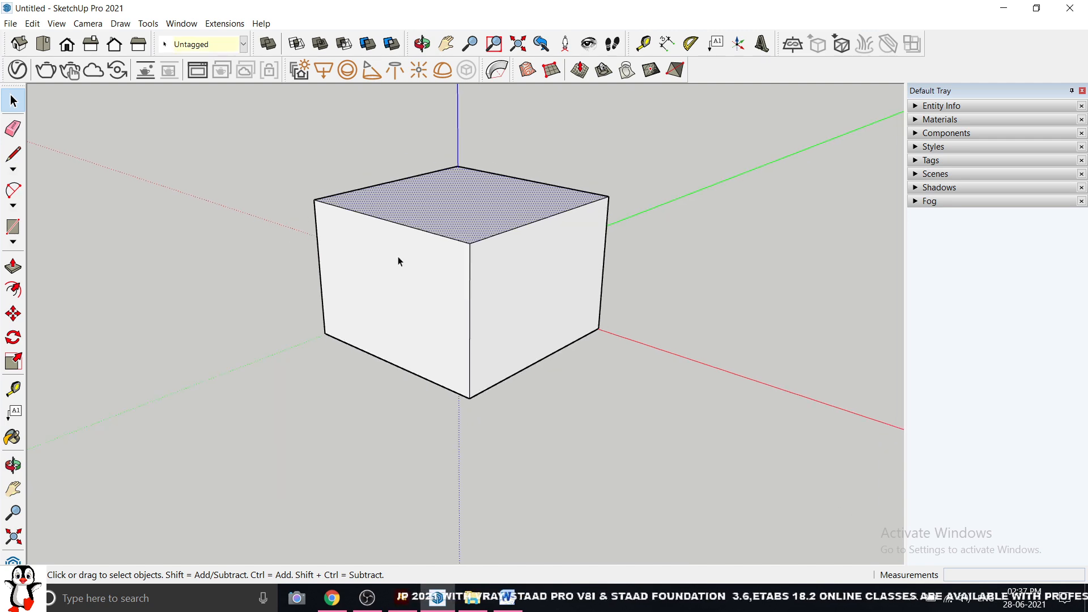
{"action": "middle_click_drag", "start_coordinate": [398, 261], "coordinate": [583, 194]}
{"action": "scroll", "coordinate": [428, 249], "scroll_direction": "up", "scroll_amount": 2}
{"action": "scroll", "coordinate": [420, 255], "scroll_direction": "up", "scroll_amount": 2}
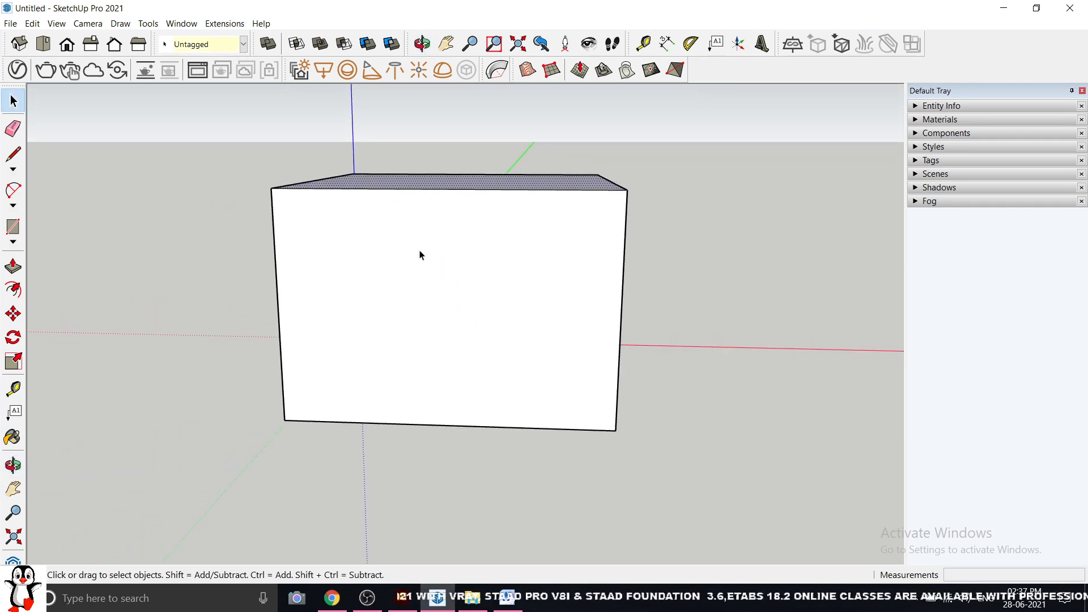
Step: Select the box's front face and inspect it in the standard front view, returning to a perspective of the whole box
{"action": "left_click", "coordinate": [421, 255]}
{"action": "left_click", "coordinate": [66, 44]}
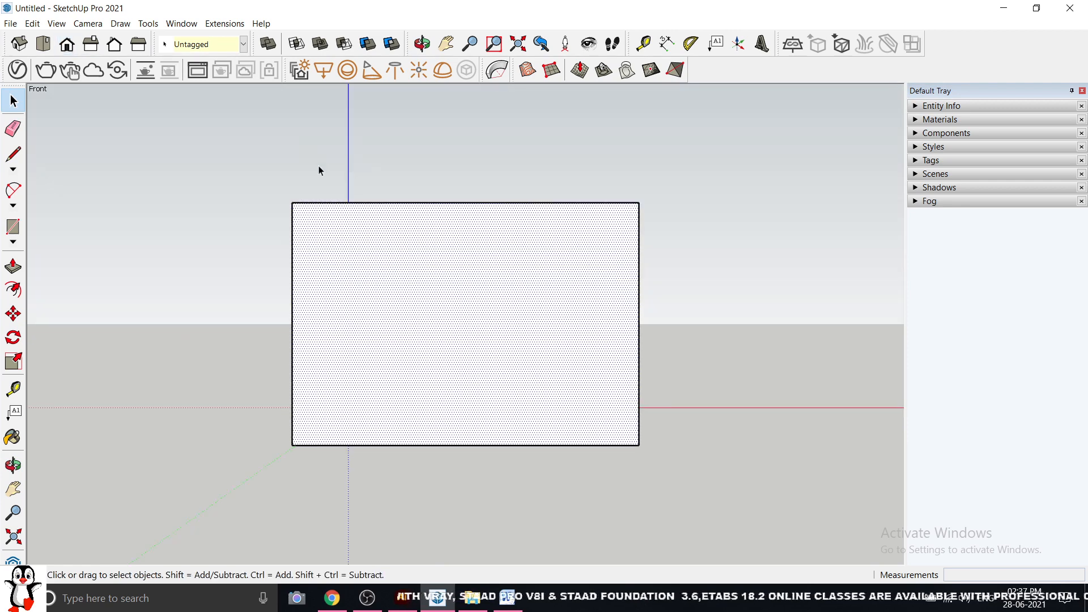
{"action": "left_click", "coordinate": [320, 170]}
{"action": "left_click", "coordinate": [595, 272]}
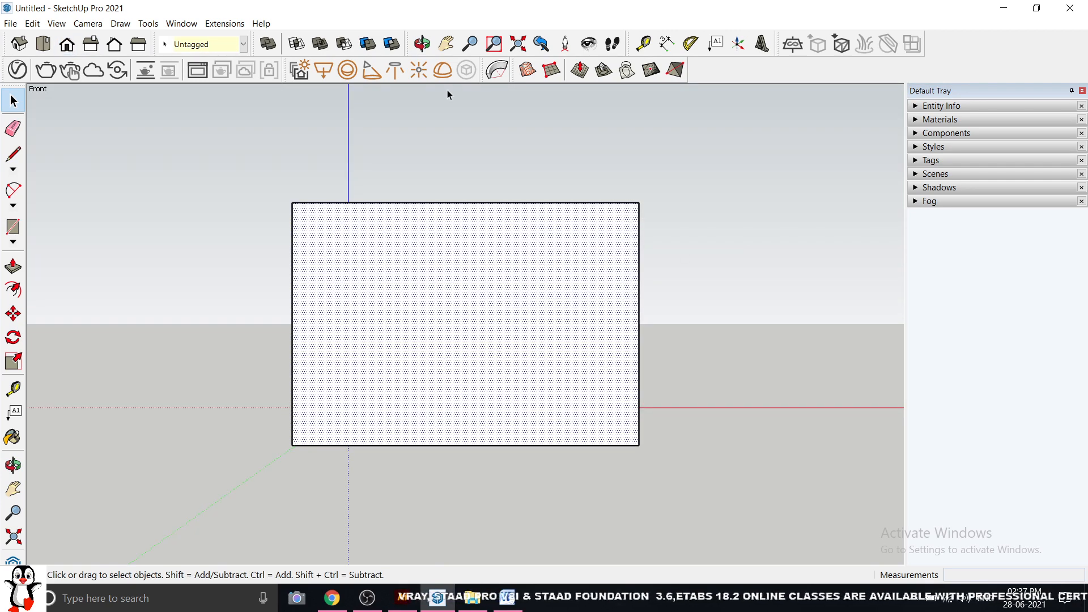
{"action": "left_click", "coordinate": [561, 202]}
{"action": "middle_click_drag", "start_coordinate": [561, 202], "coordinate": [760, 199]}
{"action": "scroll", "coordinate": [399, 244], "scroll_direction": "down", "scroll_amount": 3}
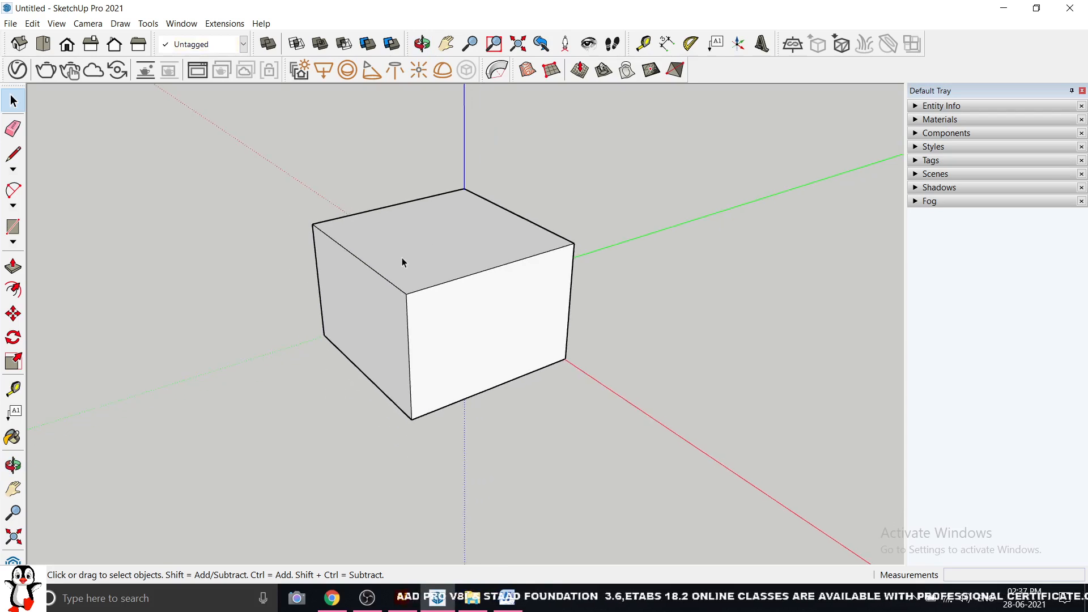
{"action": "middle_click_drag", "start_coordinate": [403, 262], "coordinate": [486, 243]}
{"action": "scroll", "coordinate": [493, 230], "scroll_direction": "up", "scroll_amount": 2}
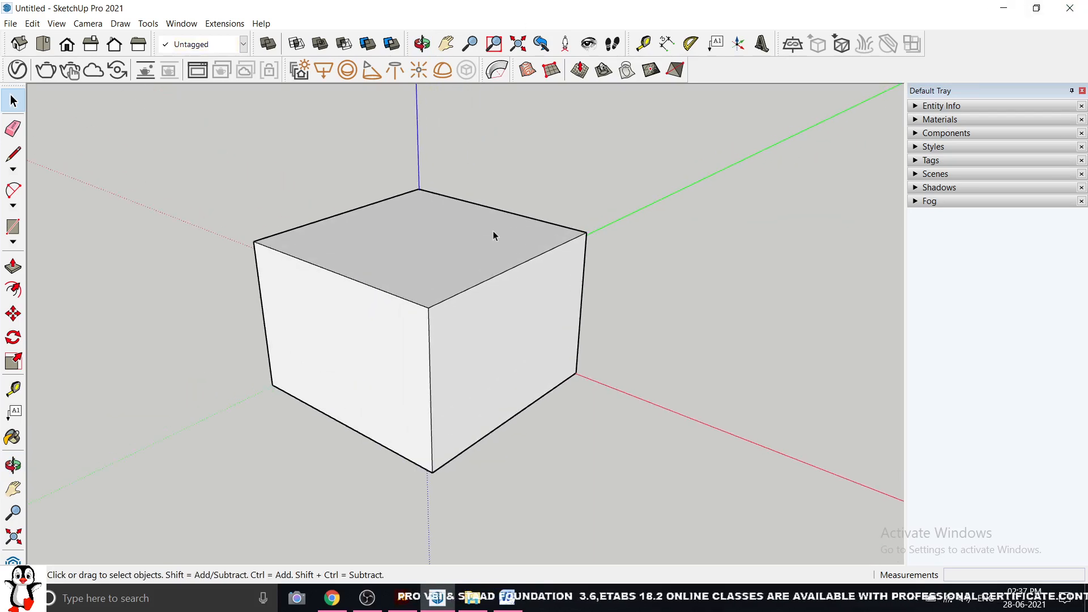
Step: Try to create a hipped roof on the box without selecting its horizontal face
{"action": "left_click", "coordinate": [224, 24]}
{"action": "mouse_move", "coordinate": [230, 114]}
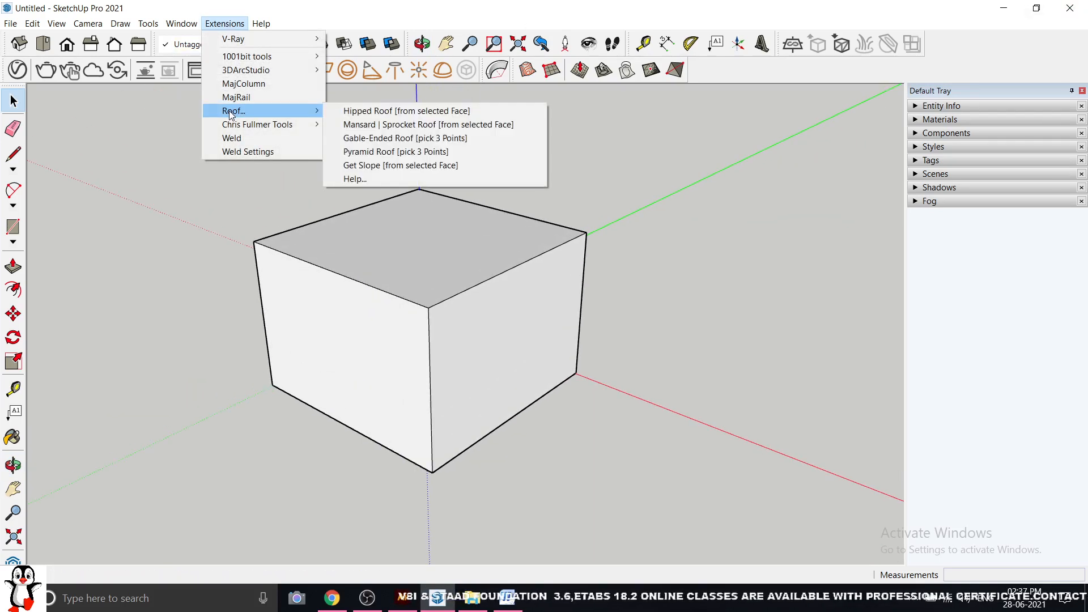
{"action": "left_click", "coordinate": [373, 110]}
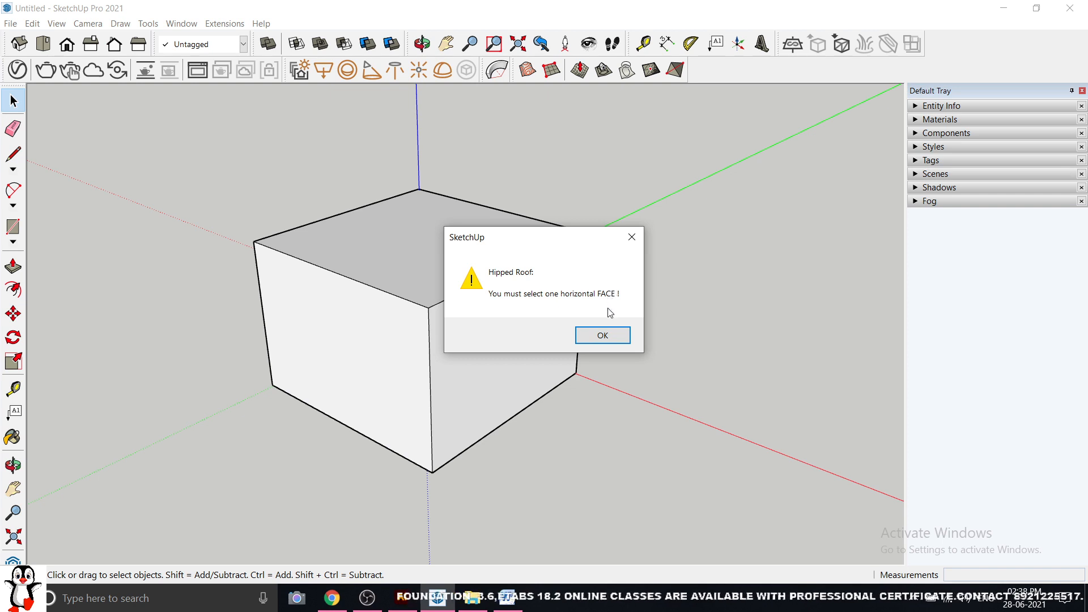
{"action": "left_click", "coordinate": [602, 335]}
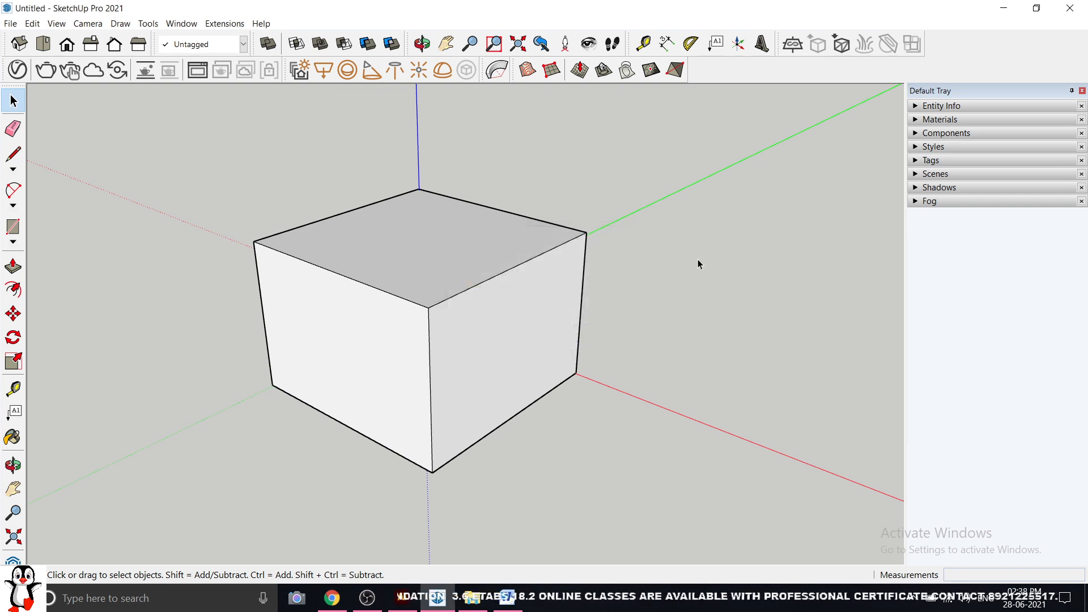
Step: Select the box's top face and start a Hipped Roof from it with the Roof extension
{"action": "middle_click_drag", "start_coordinate": [556, 280], "coordinate": [437, 270]}
{"action": "scroll", "coordinate": [437, 264], "scroll_direction": "up", "scroll_amount": 4}
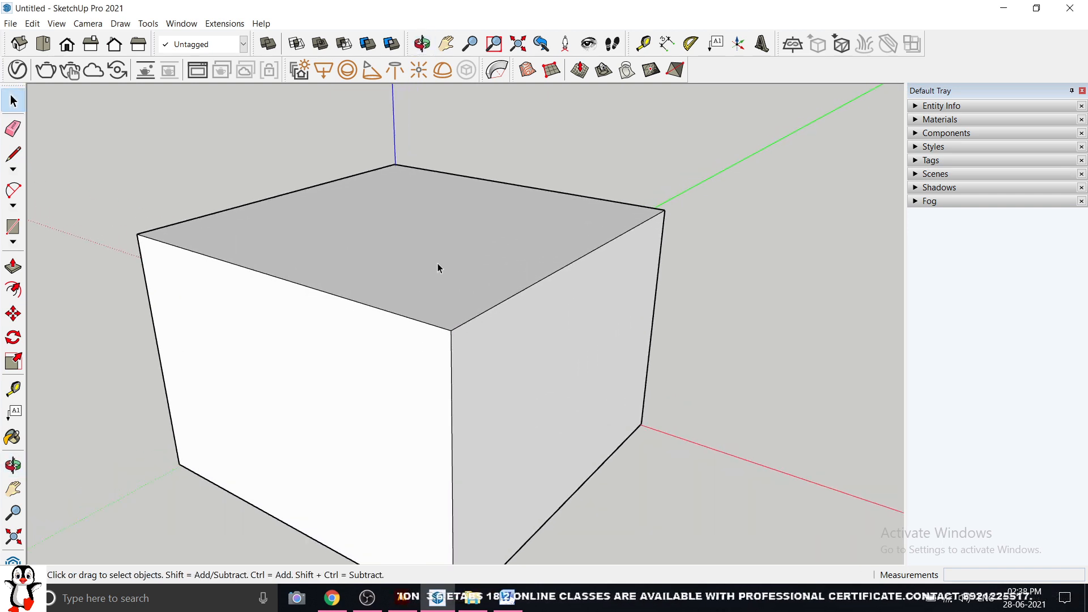
{"action": "left_click", "coordinate": [437, 263]}
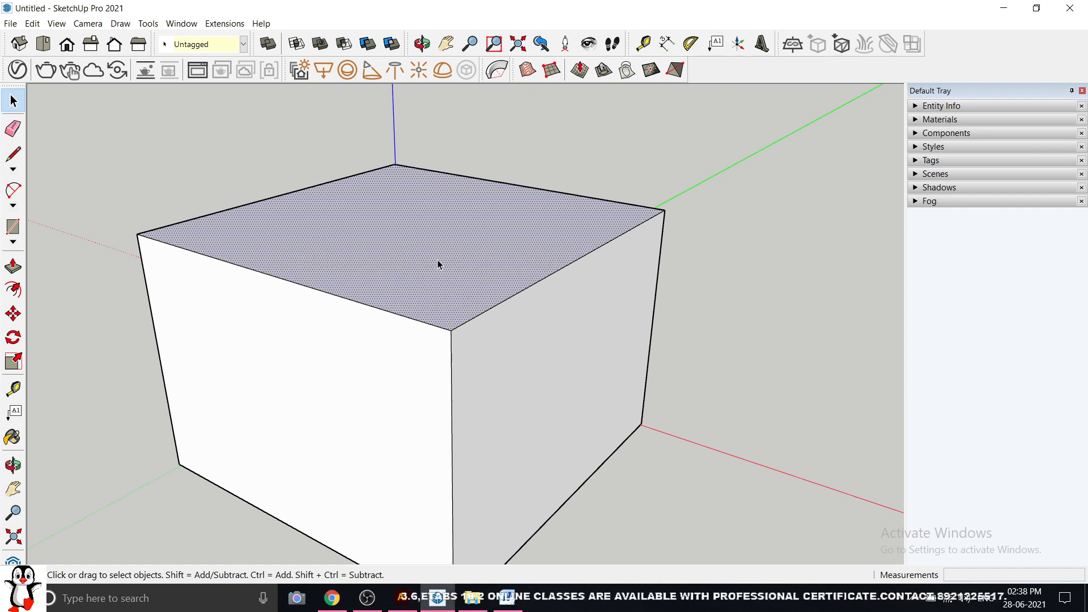
{"action": "left_click", "coordinate": [716, 172]}
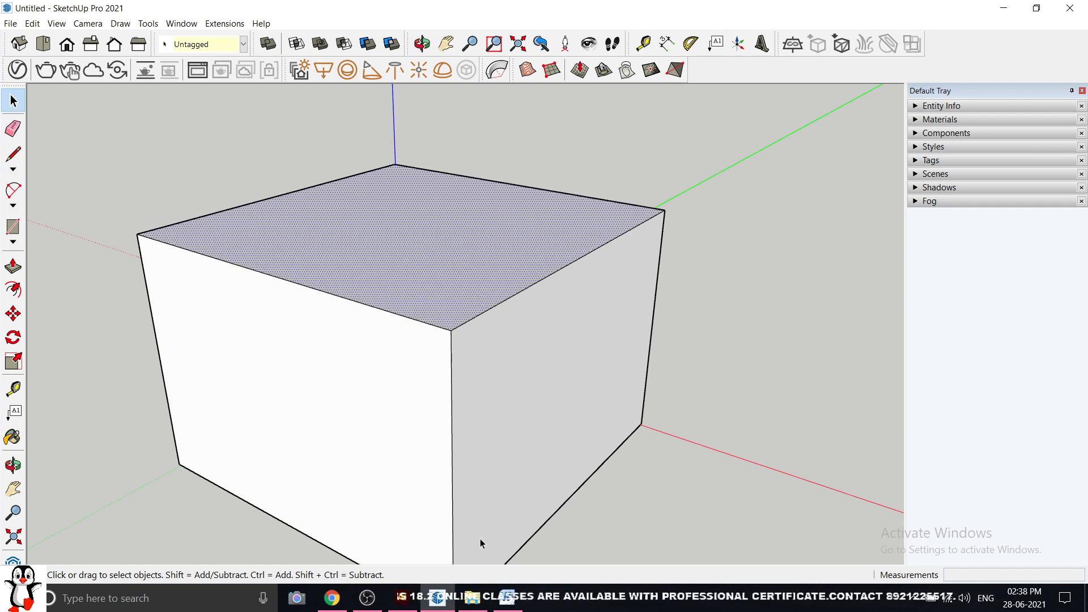
{"action": "left_click", "coordinate": [835, 250]}
{"action": "left_click", "coordinate": [366, 261]}
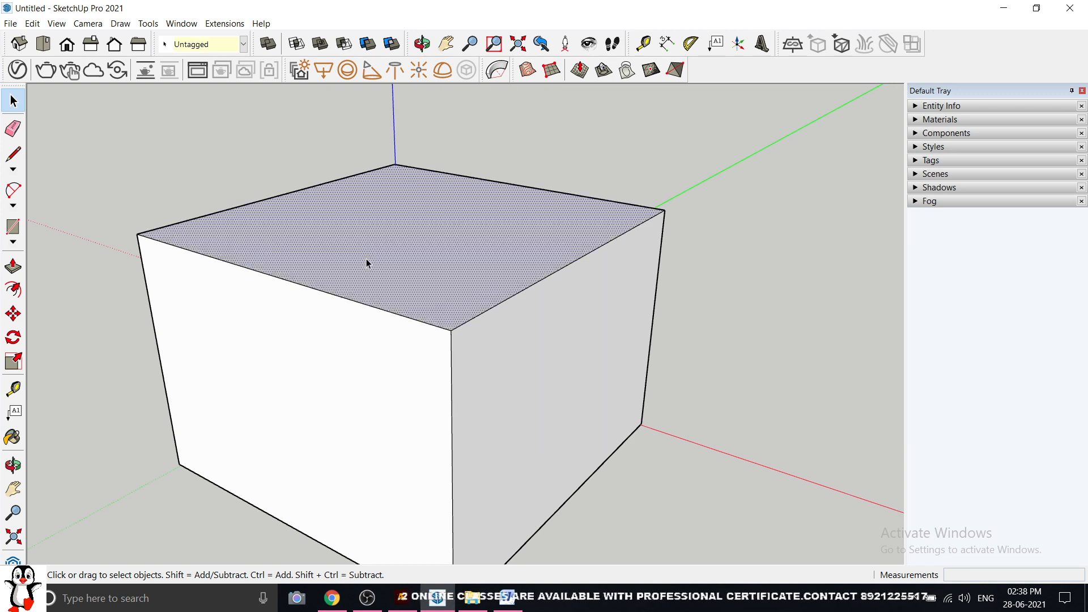
{"action": "middle_click_drag", "start_coordinate": [366, 260], "coordinate": [341, 222]}
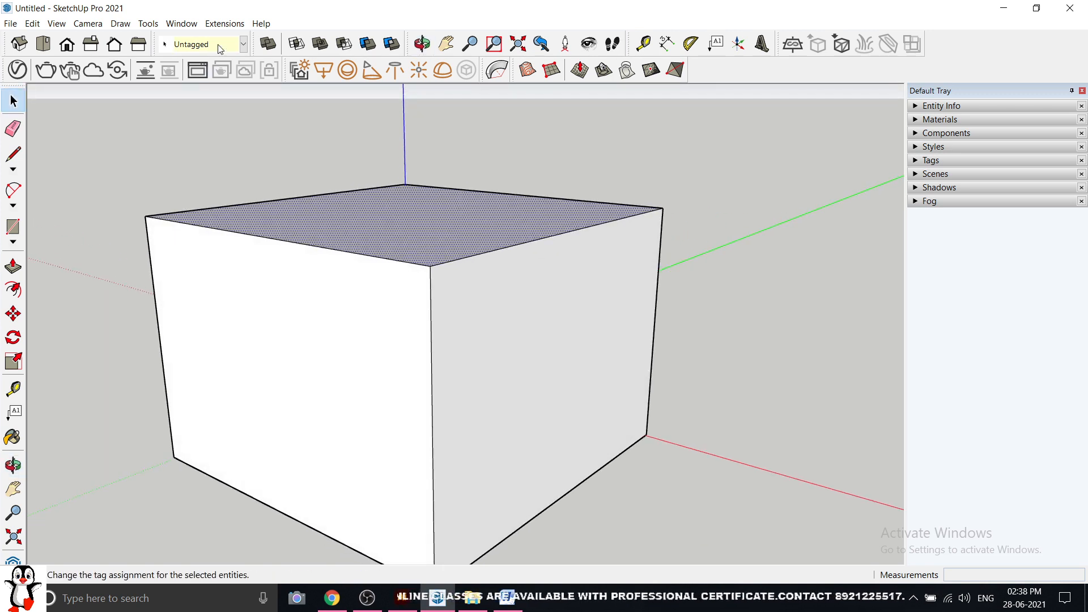
{"action": "left_click", "coordinate": [224, 24]}
{"action": "mouse_move", "coordinate": [241, 112]}
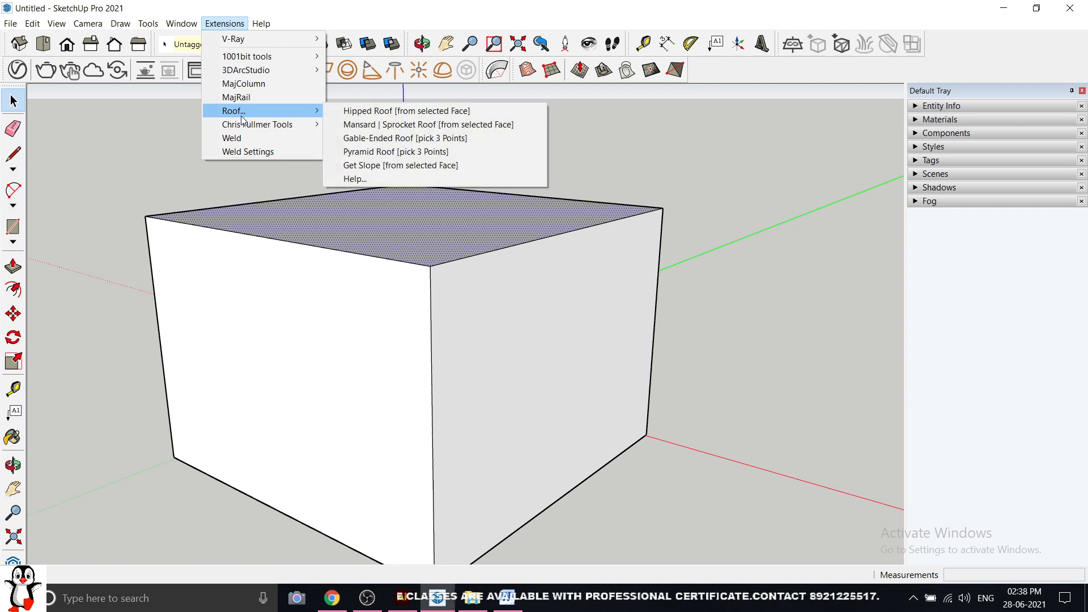
{"action": "left_click", "coordinate": [399, 112]}
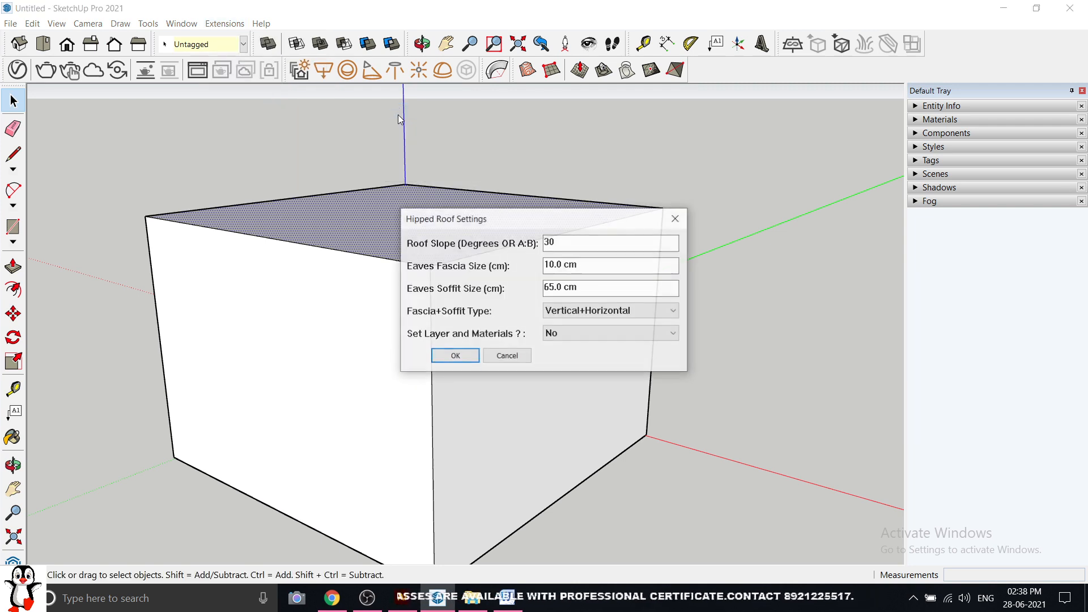
Step: Set the hipped roof's slope to 45 degrees
{"action": "left_click_drag", "start_coordinate": [453, 236], "coordinate": [613, 125]}
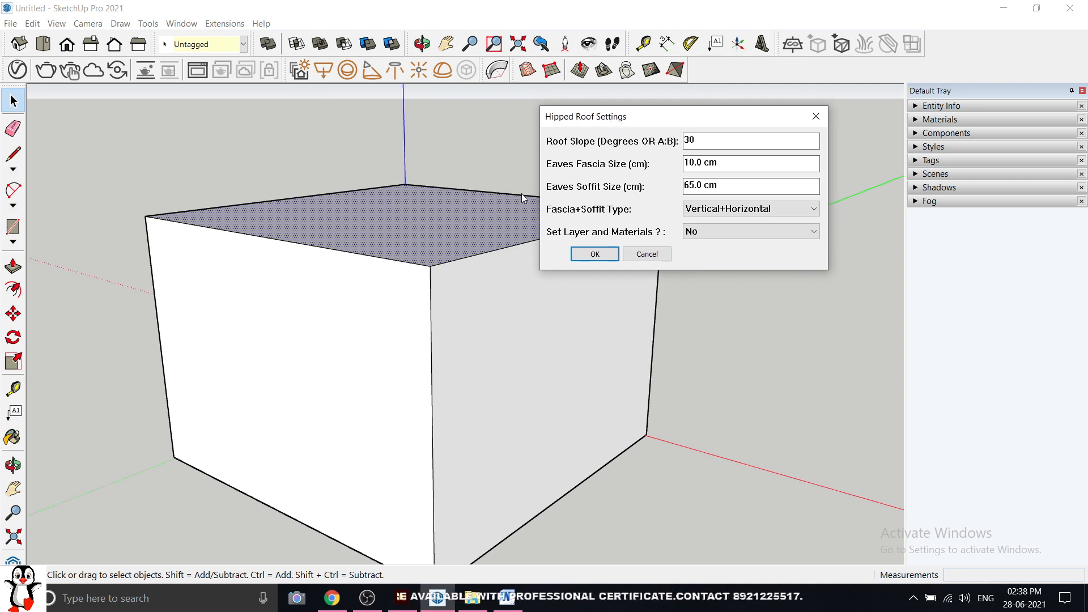
{"action": "left_click_drag", "start_coordinate": [718, 139], "coordinate": [764, 149]}
{"action": "left_click", "coordinate": [707, 143]}
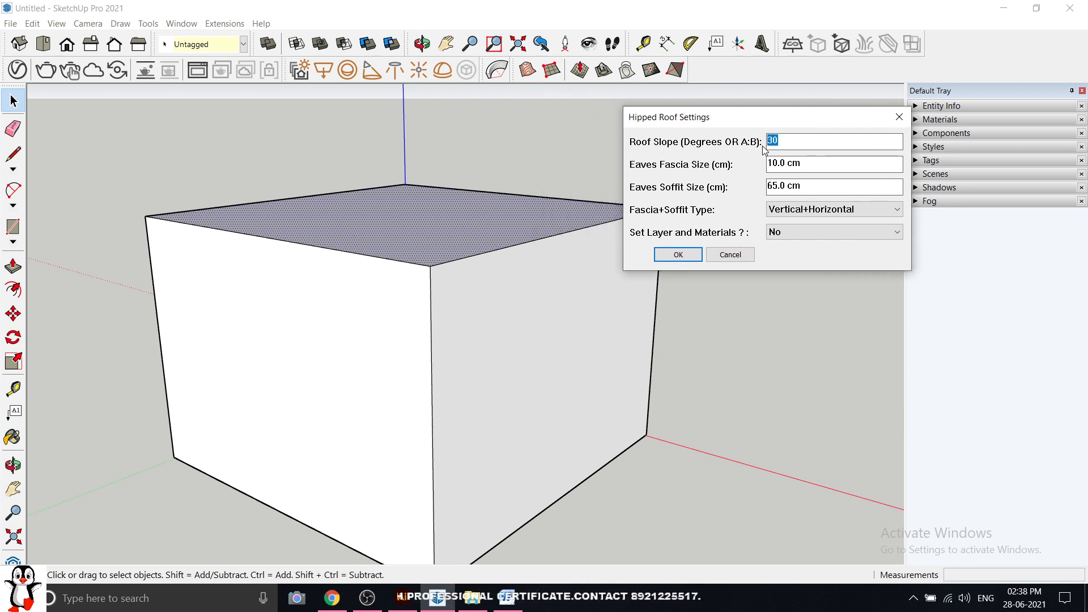
{"action": "left_click", "coordinate": [798, 143]}
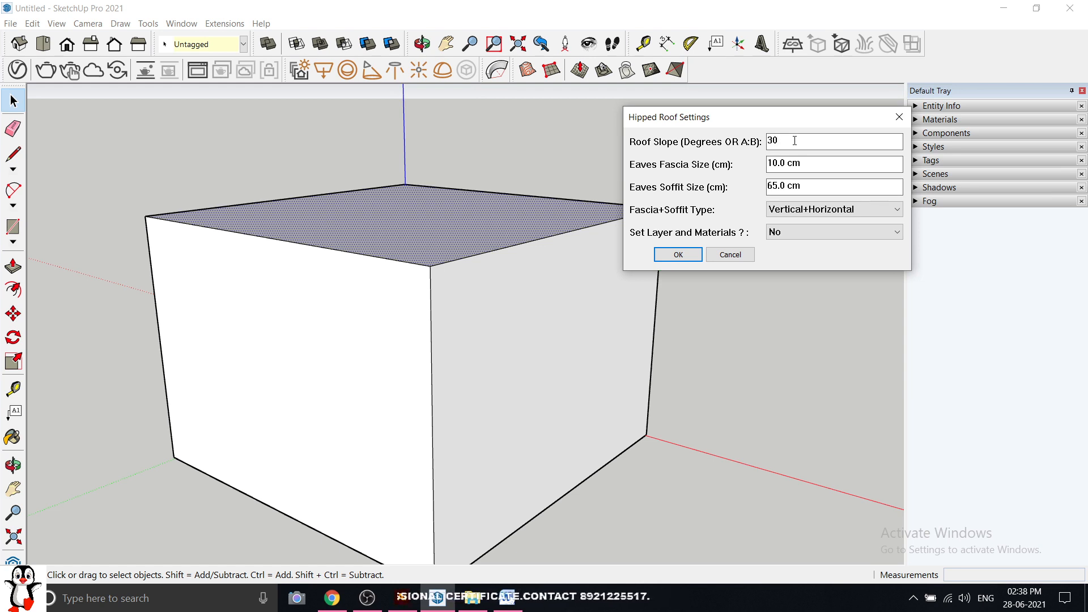
{"action": "left_click_drag", "start_coordinate": [784, 124], "coordinate": [751, 119]}
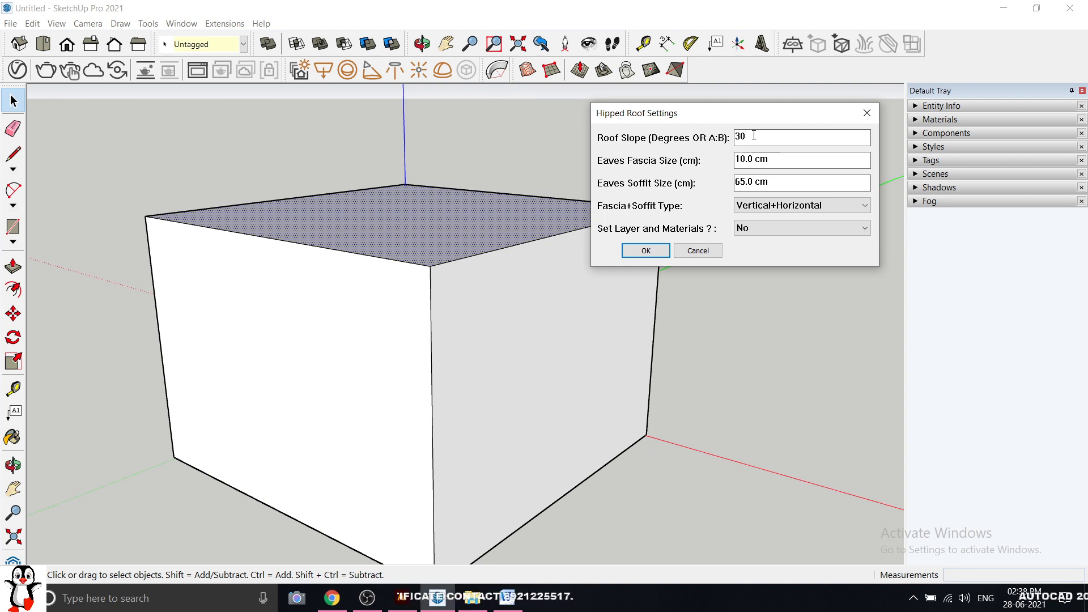
{"action": "left_click_drag", "start_coordinate": [754, 135], "coordinate": [726, 139]}
{"action": "type", "text": "45"}
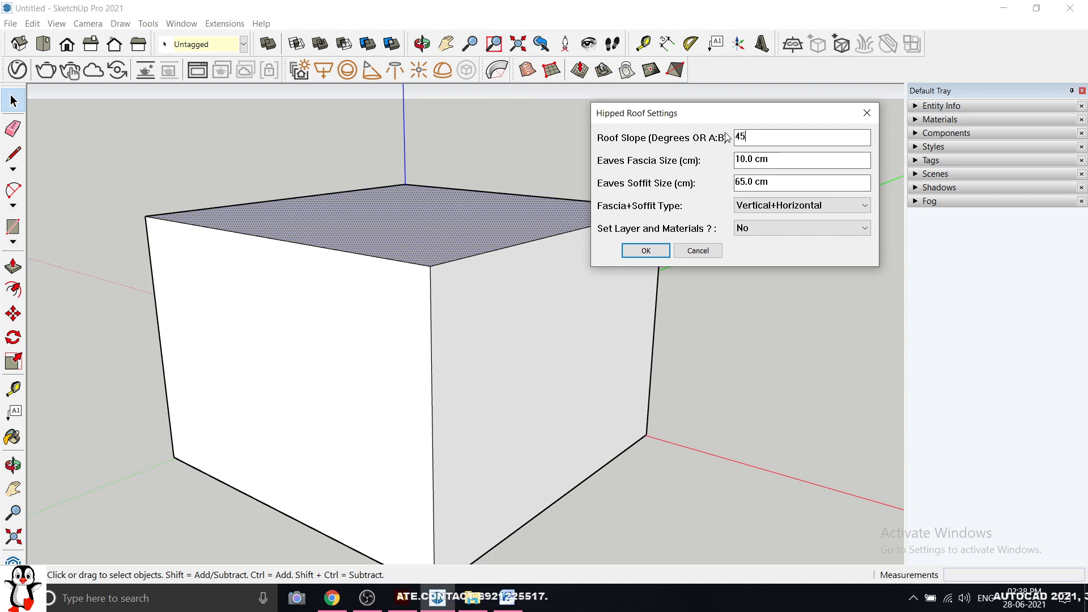
Step: Set the hipped roof's eaves fascia size to 10 cm and its eaves soffit size to 70 cm
{"action": "left_click_drag", "start_coordinate": [786, 158], "coordinate": [733, 157]}
{"action": "left_click", "coordinate": [786, 163]}
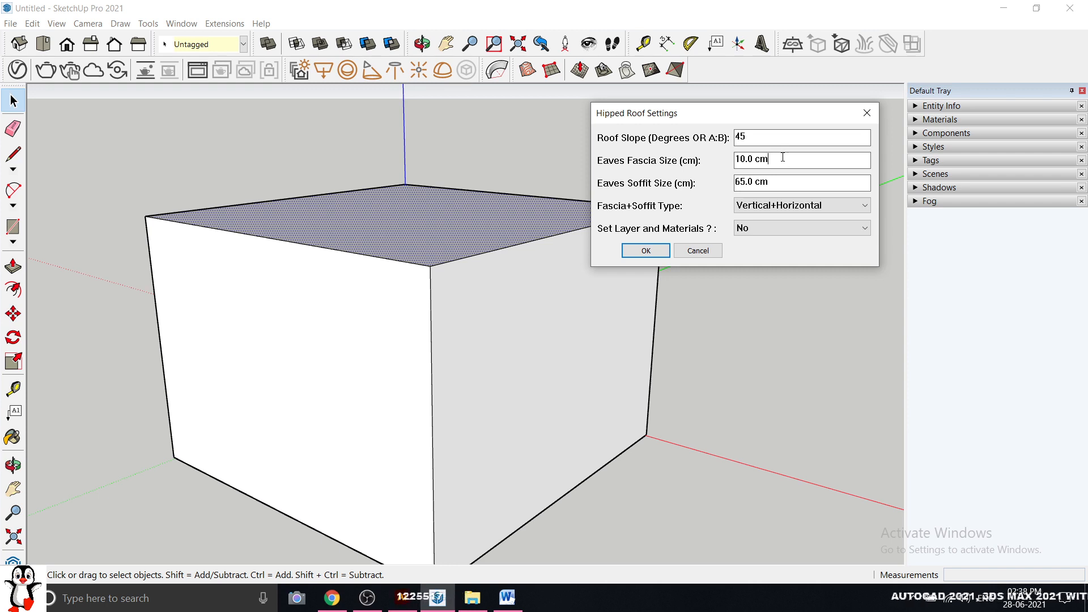
{"action": "left_click_drag", "start_coordinate": [781, 157], "coordinate": [727, 159]}
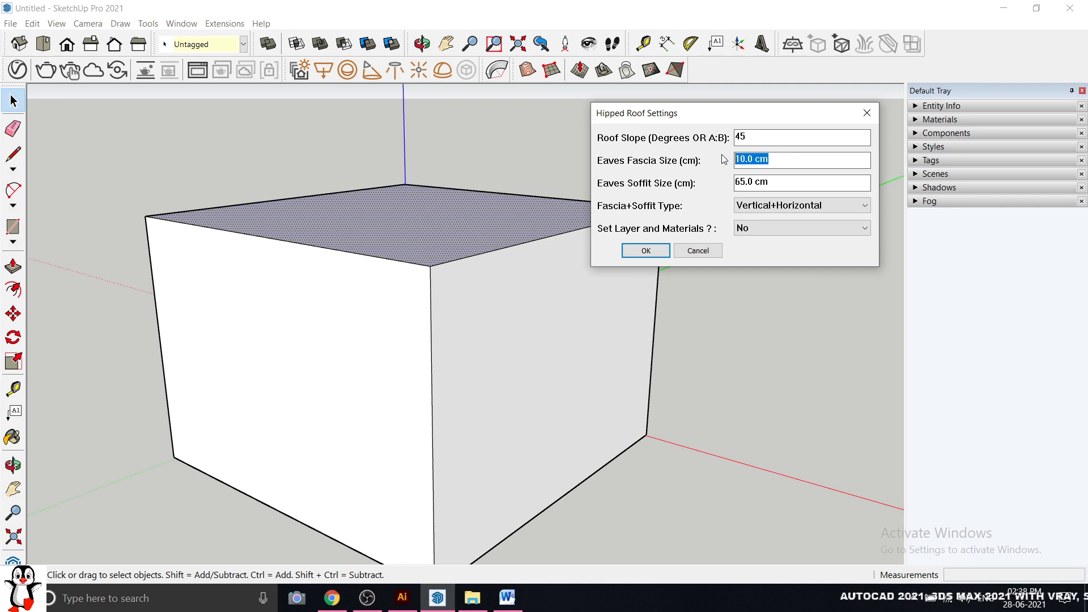
{"action": "type", "text": "10"}
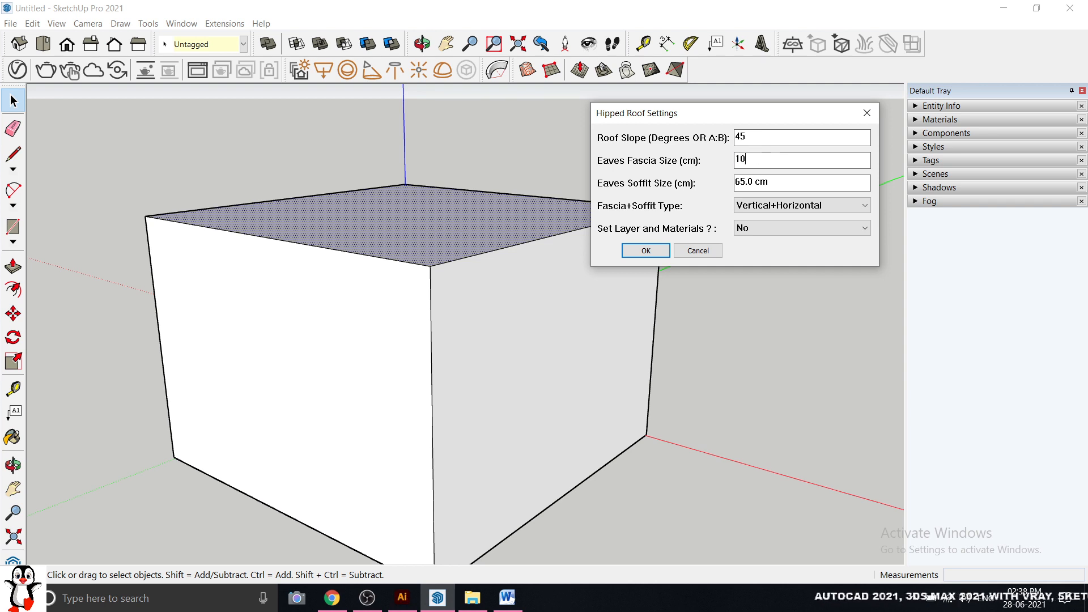
{"action": "left_click_drag", "start_coordinate": [781, 184], "coordinate": [716, 181]}
{"action": "left_click", "coordinate": [785, 181]}
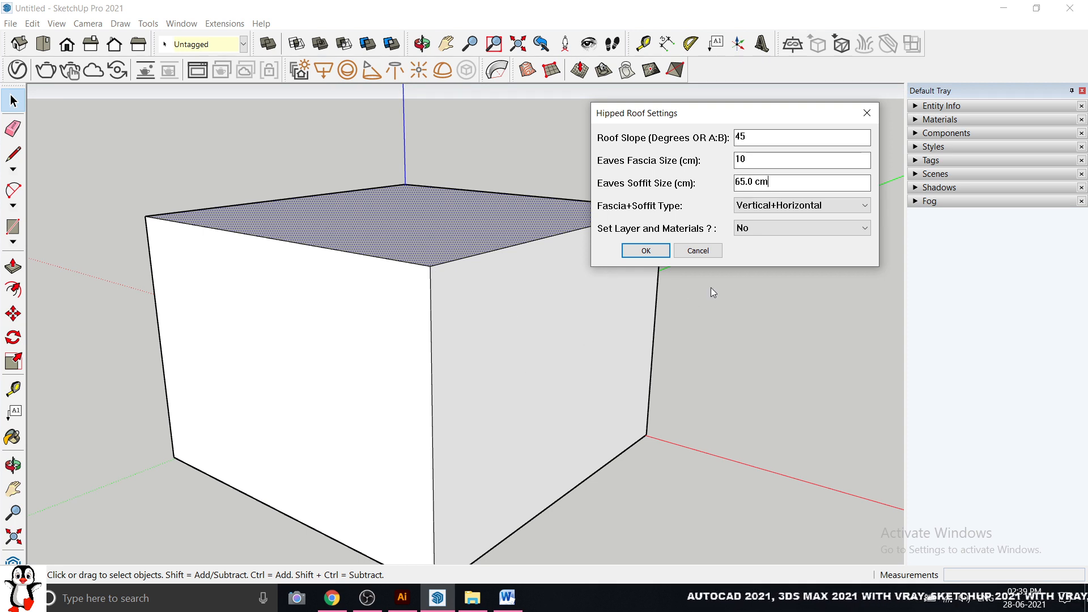
{"action": "left_click_drag", "start_coordinate": [775, 182], "coordinate": [727, 180]}
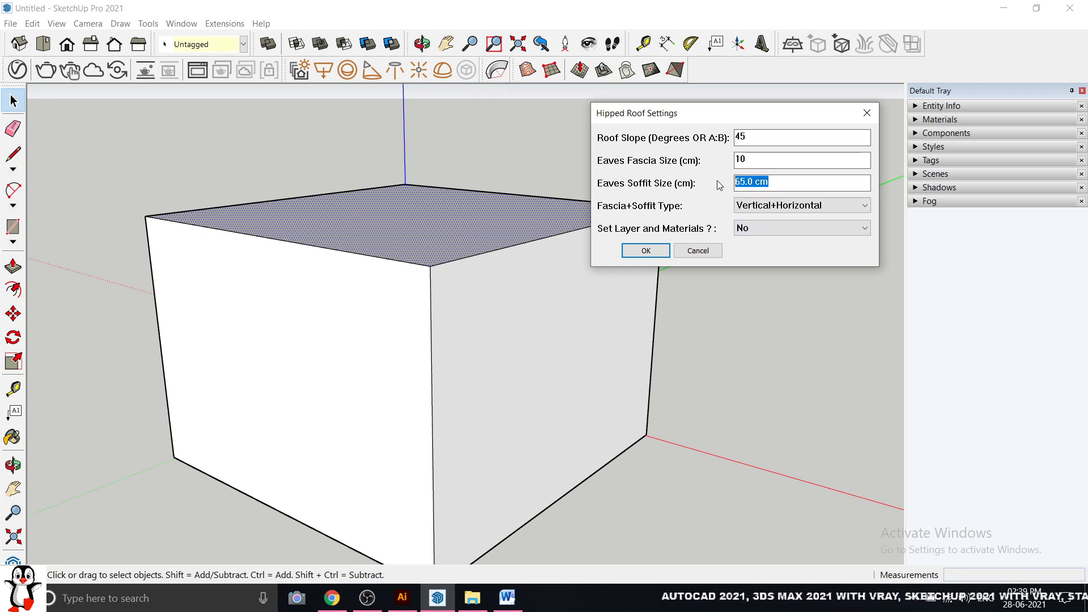
{"action": "type", "text": "70"}
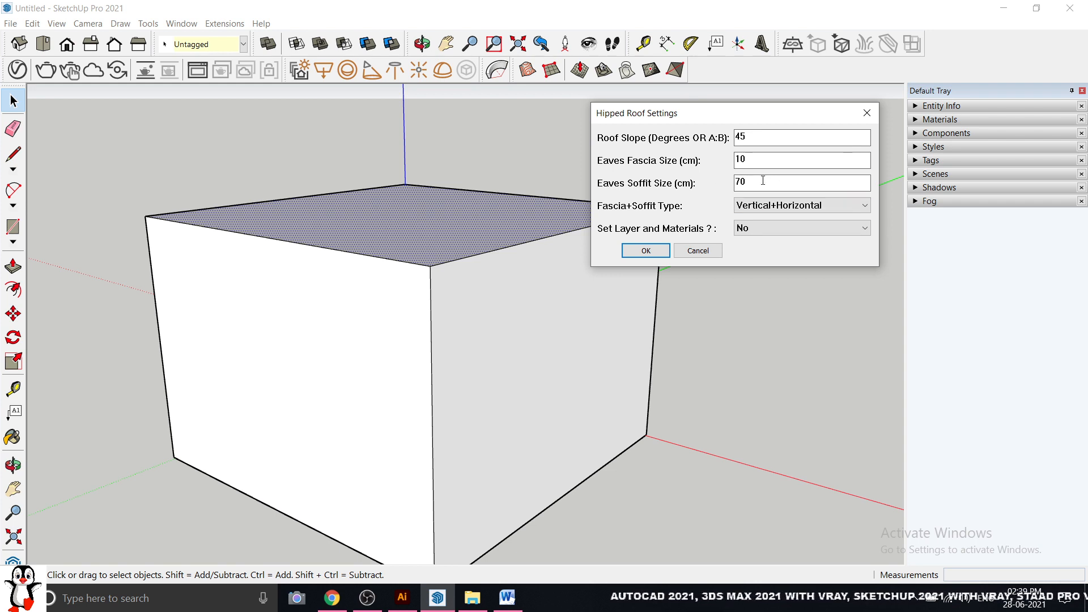
Step: Choose the Vertical+Horizontal fascia and soffit type and create the hipped roof with these settings
{"action": "left_click", "coordinate": [823, 209]}
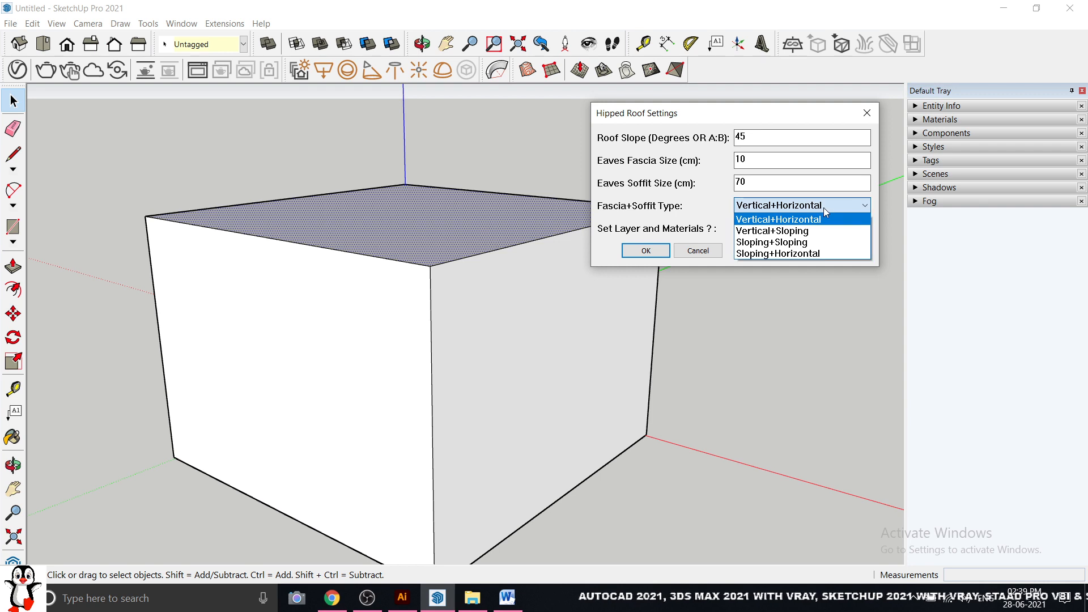
{"action": "left_click", "coordinate": [797, 221]}
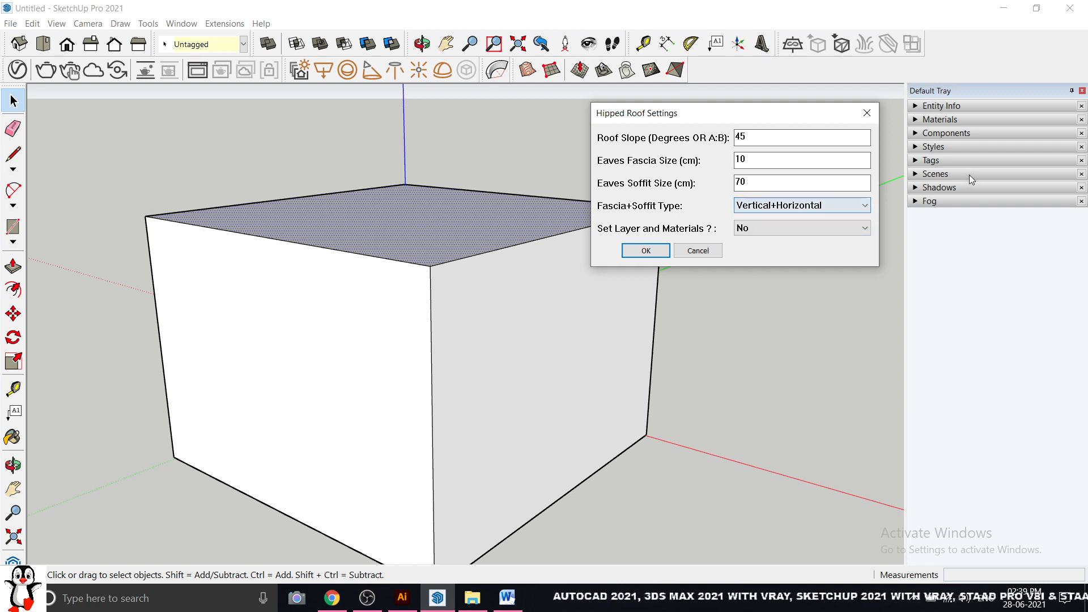
{"action": "left_click", "coordinate": [656, 254]}
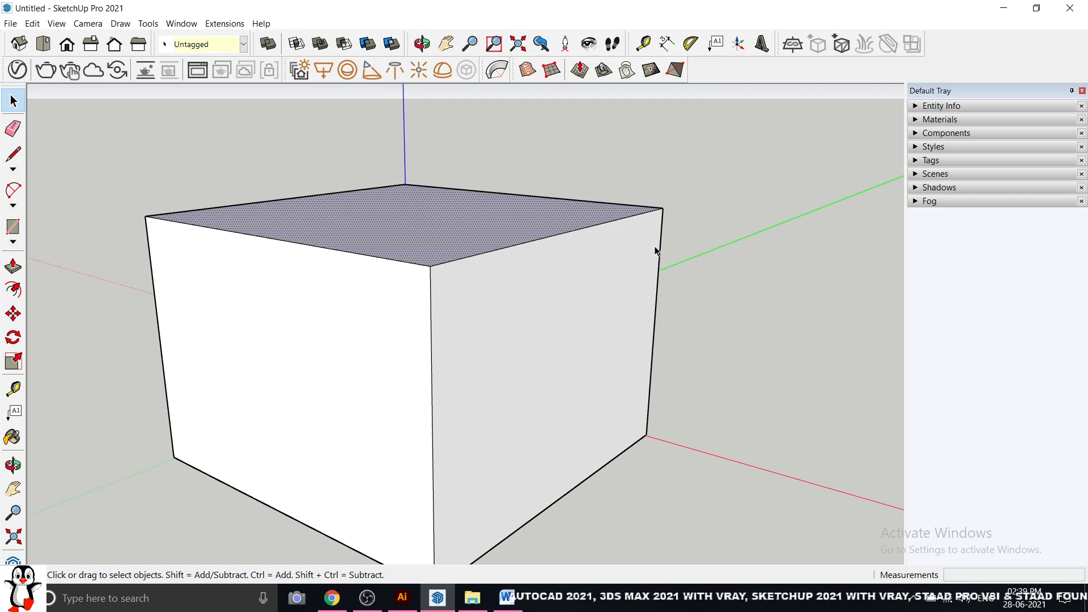
Step: Examine the hipped roof on the box from several sides, including its slopes, eaves fascia and soffit overhang
{"action": "scroll", "coordinate": [613, 284], "scroll_direction": "down", "scroll_amount": 3}
{"action": "middle_click_drag", "start_coordinate": [614, 285], "coordinate": [702, 180]}
{"action": "middle_click_drag", "start_coordinate": [457, 146], "coordinate": [357, 231]}
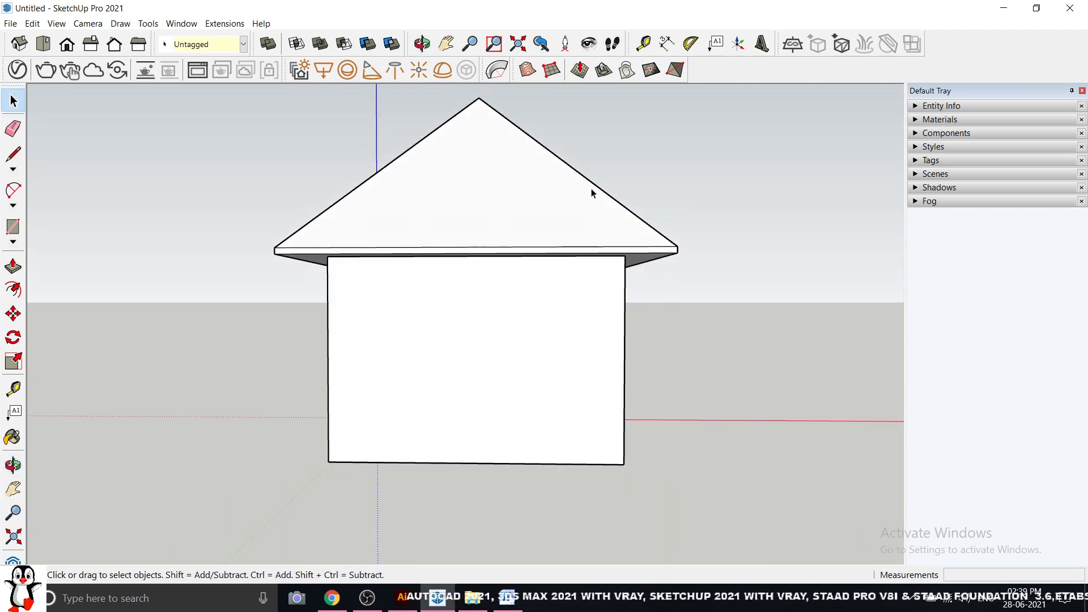
{"action": "middle_click_drag", "start_coordinate": [592, 189], "coordinate": [504, 221]}
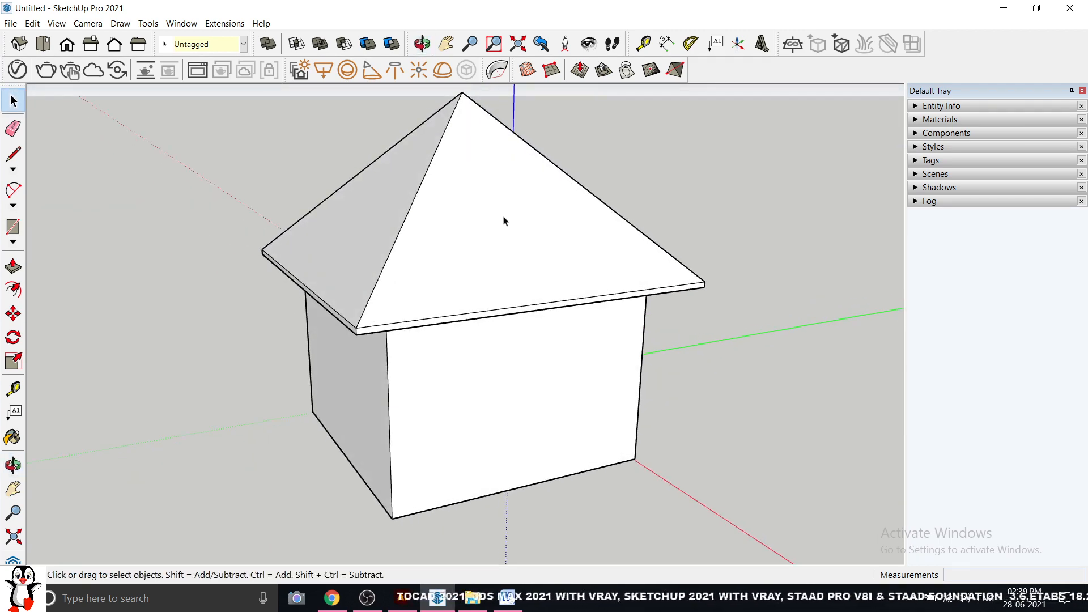
{"action": "left_click", "coordinate": [504, 220]}
{"action": "scroll", "coordinate": [410, 241], "scroll_direction": "down", "scroll_amount": 2}
{"action": "left_click", "coordinate": [673, 267]}
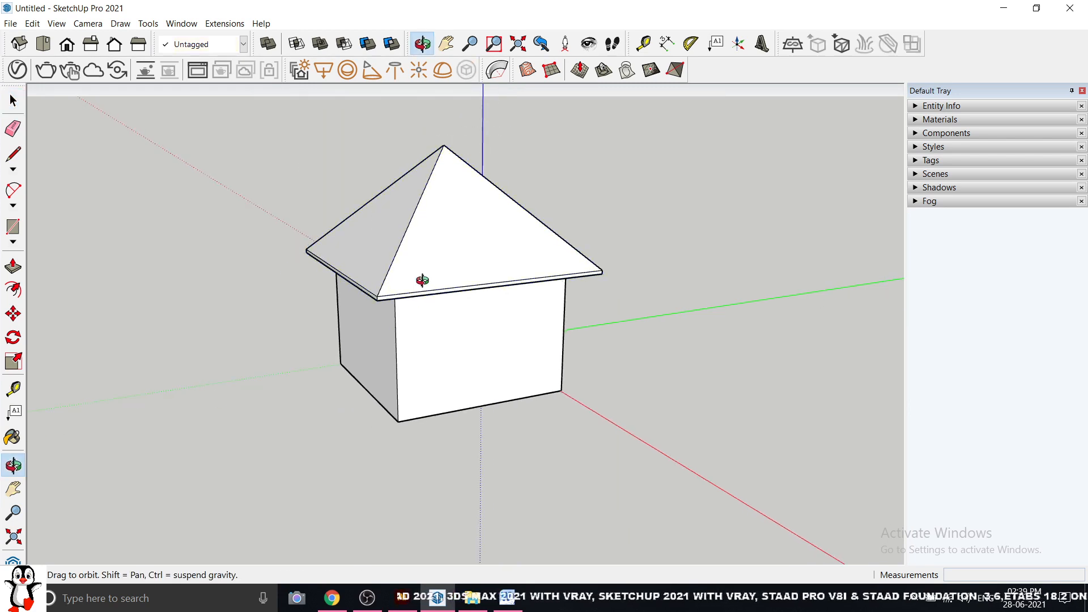
{"action": "middle_click_drag", "start_coordinate": [423, 280], "coordinate": [742, 264]}
{"action": "scroll", "coordinate": [419, 242], "scroll_direction": "up", "scroll_amount": 2}
{"action": "middle_click_drag", "start_coordinate": [420, 246], "coordinate": [470, 235]}
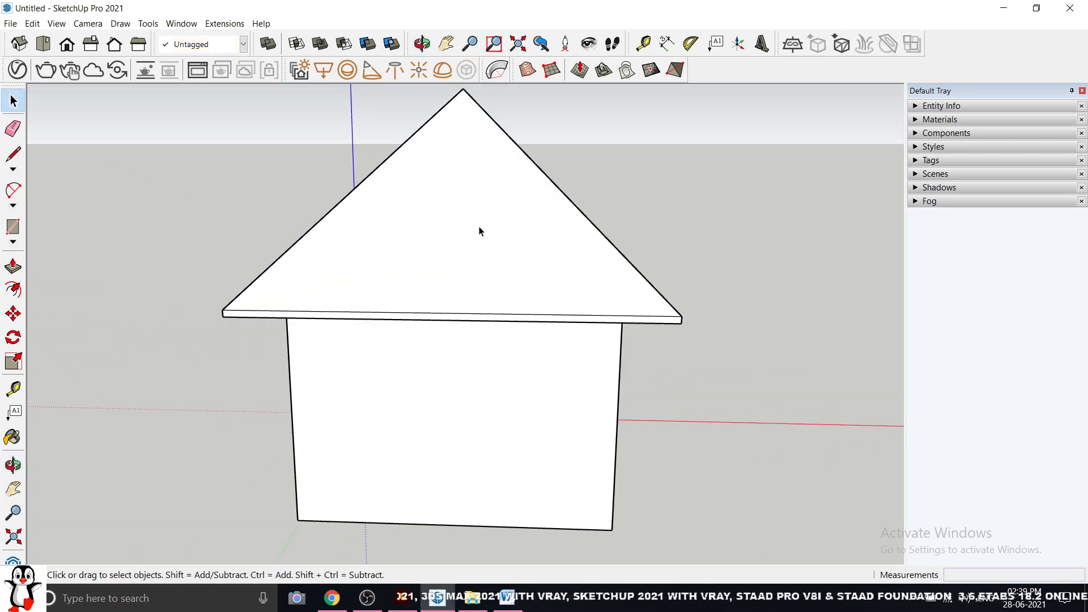
{"action": "scroll", "coordinate": [480, 227], "scroll_direction": "down", "scroll_amount": 2}
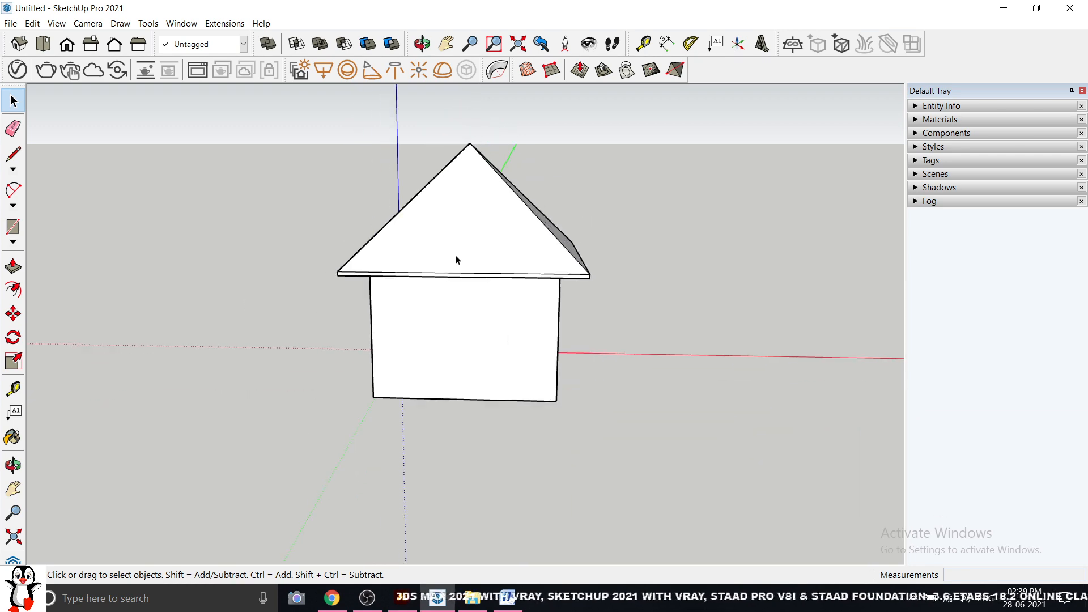
{"action": "middle_click_drag", "start_coordinate": [454, 257], "coordinate": [397, 215]}
{"action": "scroll", "coordinate": [541, 226], "scroll_direction": "up", "scroll_amount": 2}
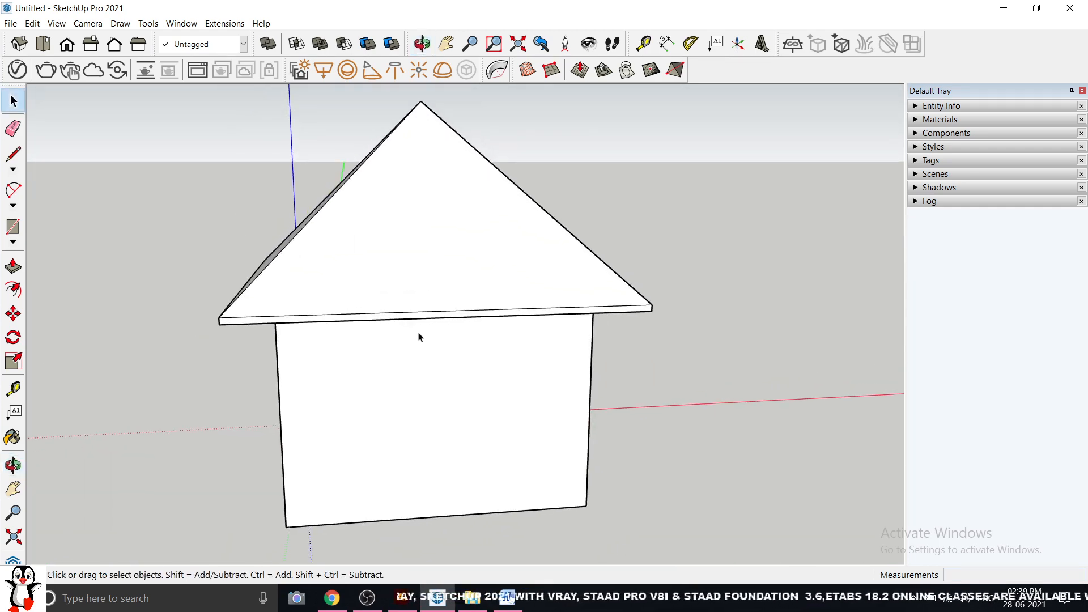
{"action": "middle_click_drag", "start_coordinate": [419, 337], "coordinate": [408, 255]}
Step: Delete the hipped roof so only the box building remains
{"action": "left_click", "coordinate": [440, 235]}
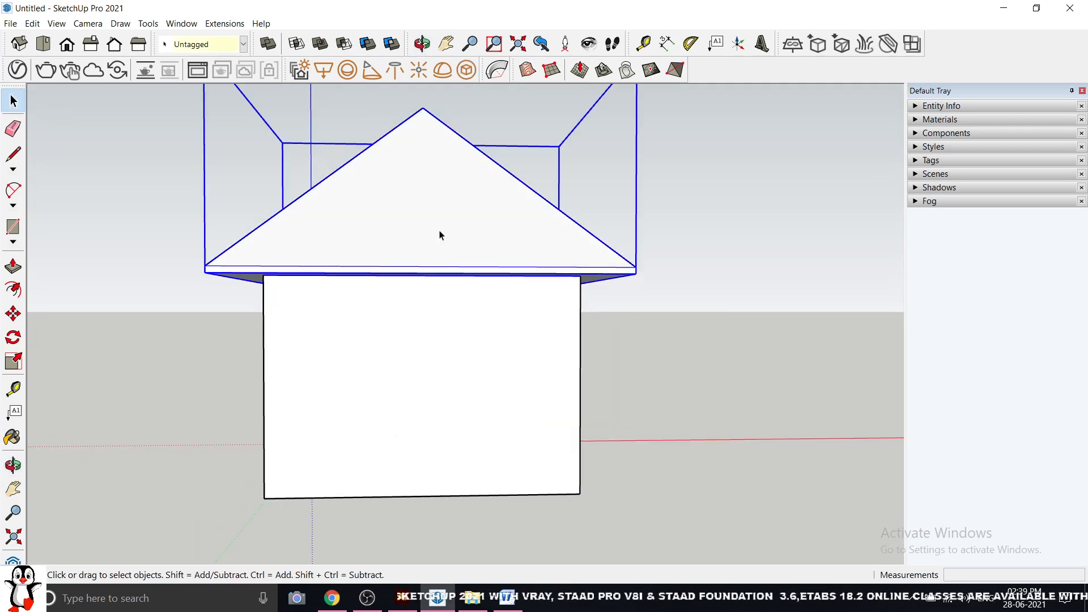
{"action": "key", "text": "Delete"}
{"action": "middle_click_drag", "start_coordinate": [520, 243], "coordinate": [342, 366]}
{"action": "scroll", "coordinate": [481, 358], "scroll_direction": "up", "scroll_amount": 3}
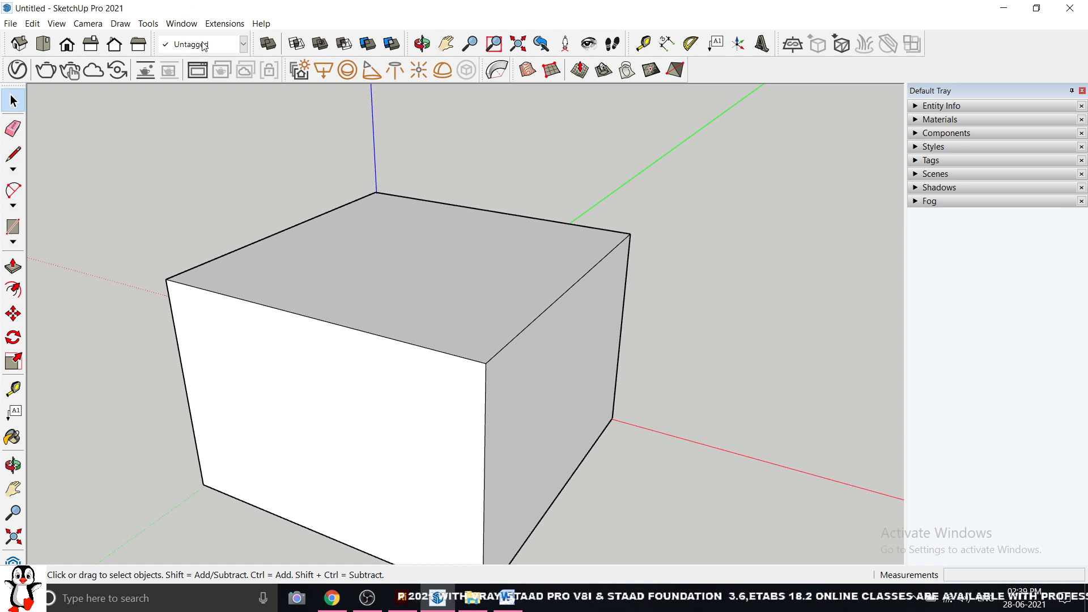
Step: Select the box's top face and start a Mansard | Sprocket Roof from it with the Roof extension
{"action": "left_click", "coordinate": [404, 295]}
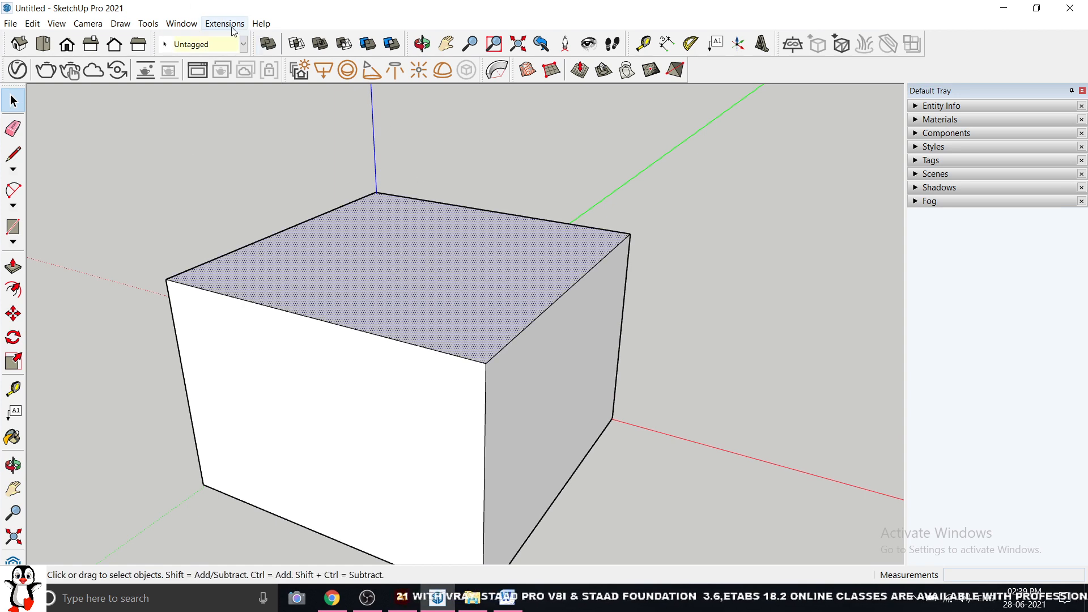
{"action": "left_click", "coordinate": [616, 198]}
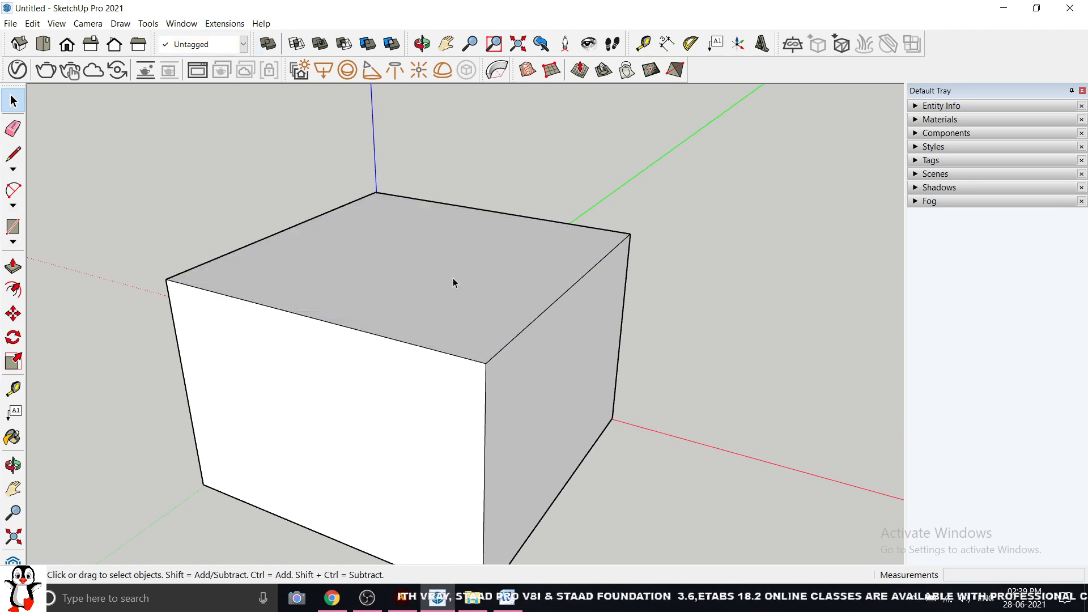
{"action": "scroll", "coordinate": [330, 214], "scroll_direction": "down", "scroll_amount": 3}
{"action": "middle_click_drag", "start_coordinate": [452, 275], "coordinate": [398, 264]}
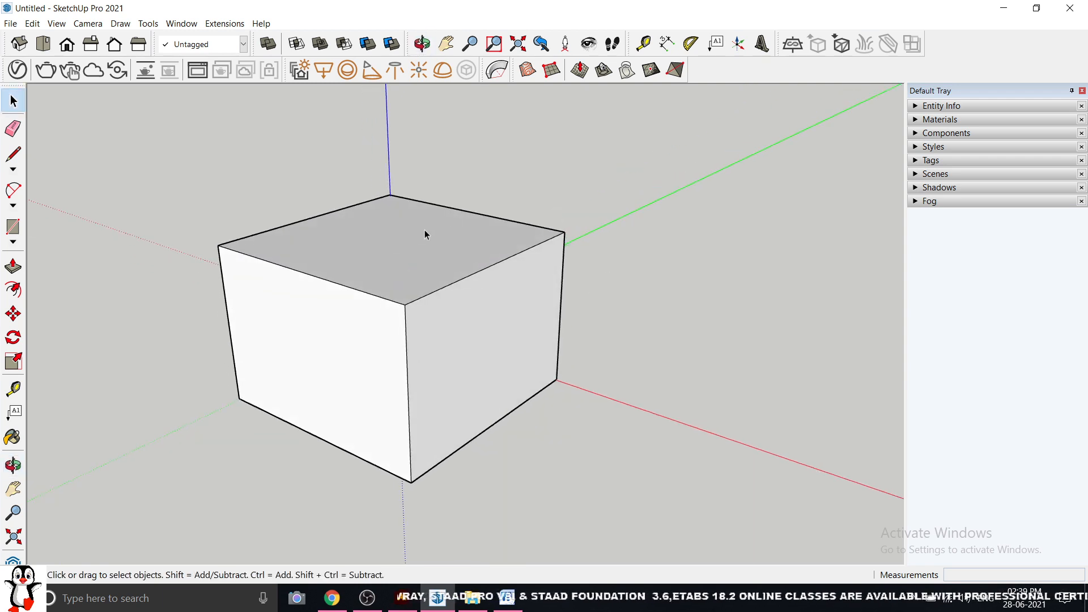
{"action": "left_click", "coordinate": [414, 247]}
{"action": "left_click", "coordinate": [224, 23]}
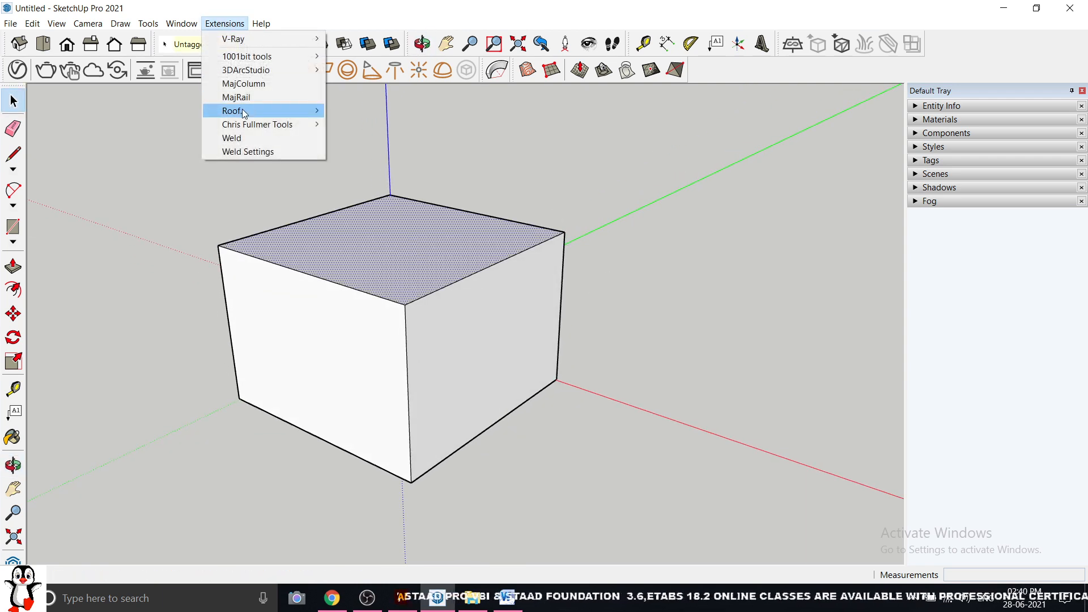
{"action": "mouse_move", "coordinate": [244, 113]}
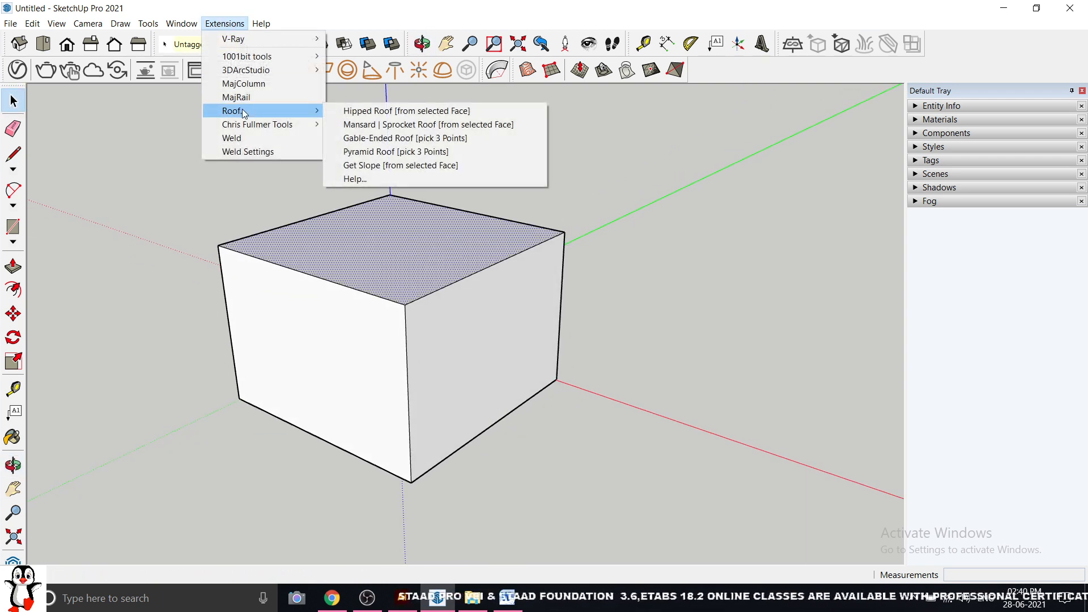
{"action": "left_click", "coordinate": [375, 125]}
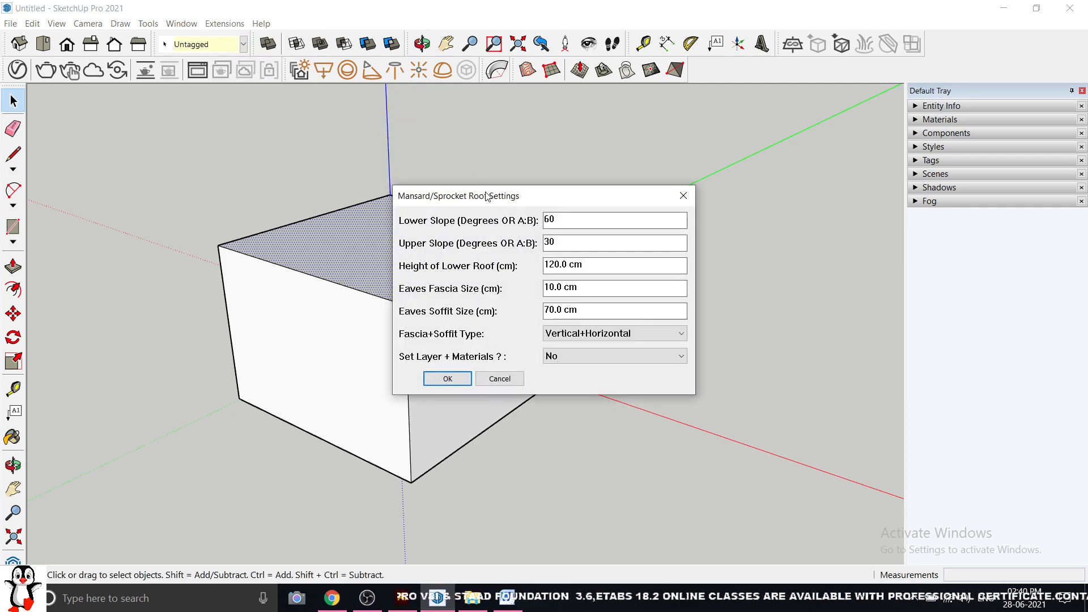
Step: Create the mansard roof with 60-degree lower and 30-degree upper slopes, 120 cm lower roof height, 10 cm fascia, 70 cm soffit and Vertical+Horizontal type
{"action": "left_click_drag", "start_coordinate": [485, 196], "coordinate": [698, 131]}
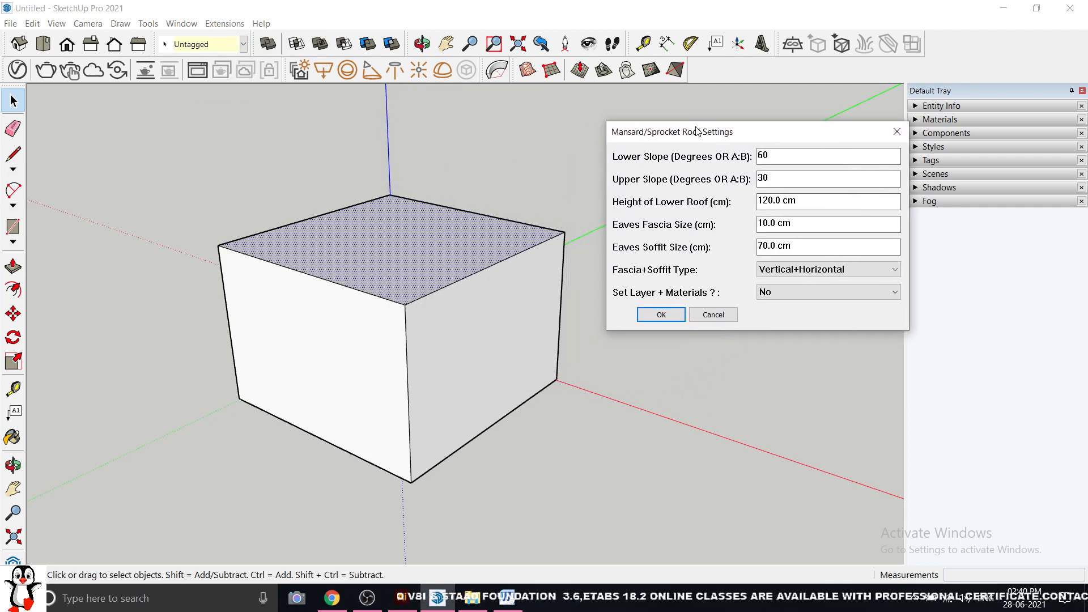
{"action": "double_click", "coordinate": [788, 155]}
{"action": "double_click", "coordinate": [765, 178]}
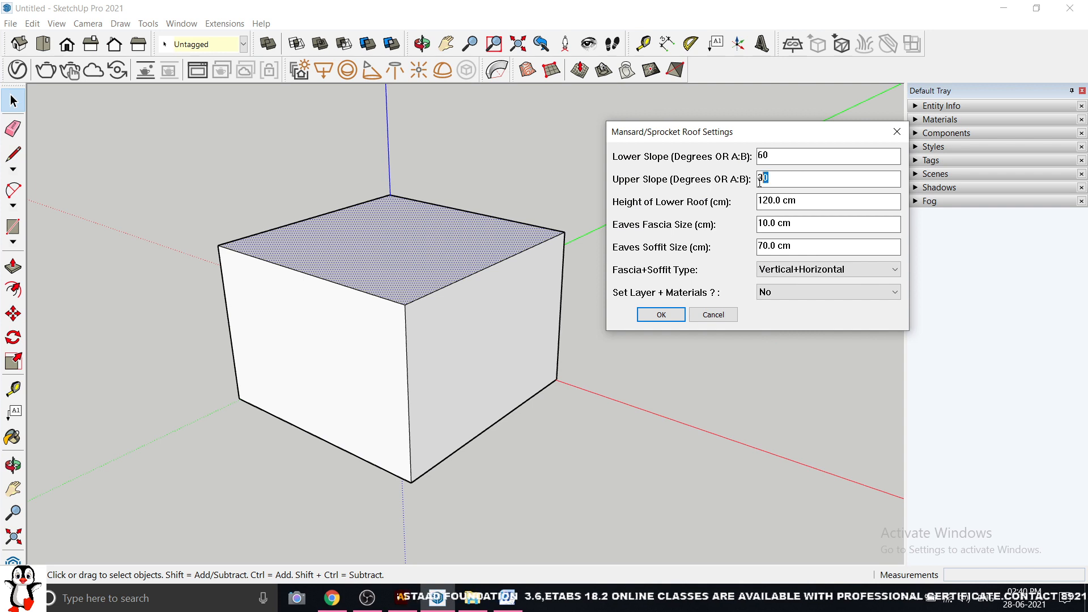
{"action": "left_click_drag", "start_coordinate": [813, 202], "coordinate": [711, 218]}
{"action": "left_click_drag", "start_coordinate": [812, 225], "coordinate": [742, 266]}
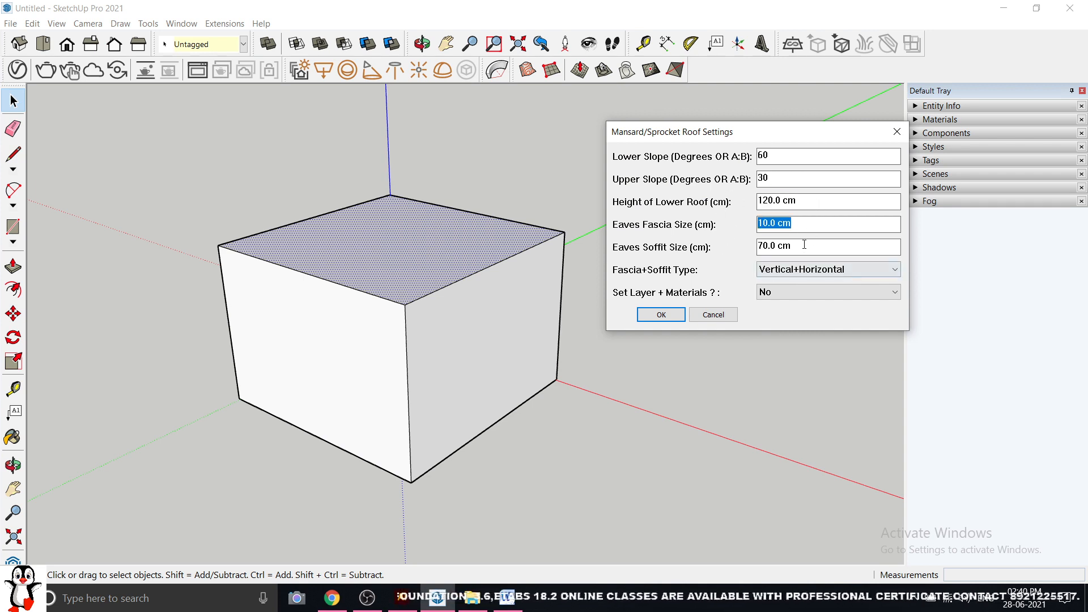
{"action": "left_click_drag", "start_coordinate": [799, 246], "coordinate": [720, 248]}
{"action": "left_click", "coordinate": [662, 315]}
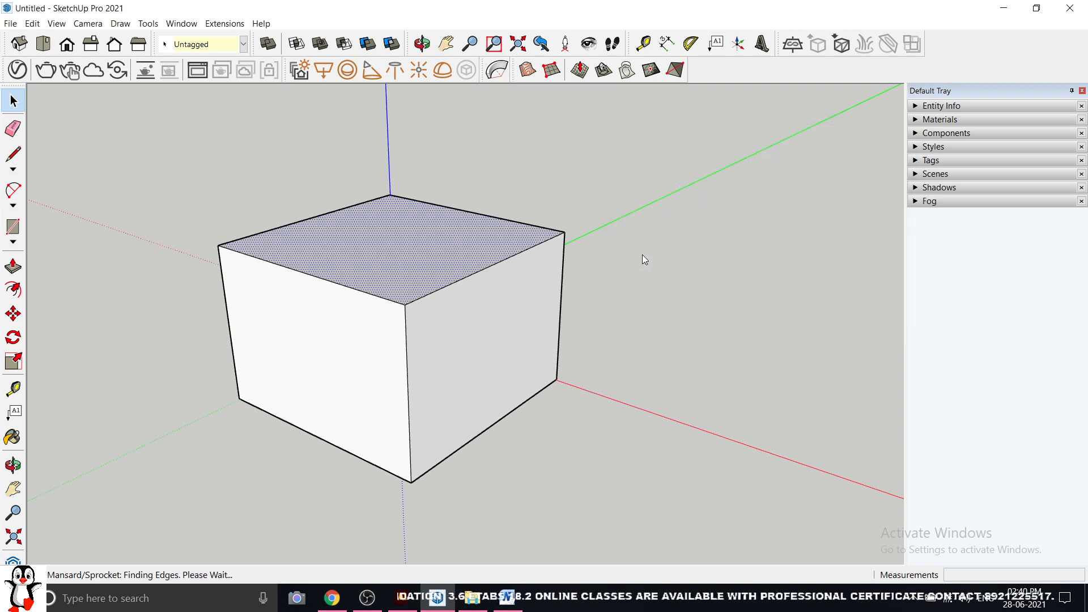
Step: Check the mansard roof from the front and delete it from the box
{"action": "middle_click_drag", "start_coordinate": [413, 235], "coordinate": [601, 177]}
{"action": "scroll", "coordinate": [406, 204], "scroll_direction": "up", "scroll_amount": 3}
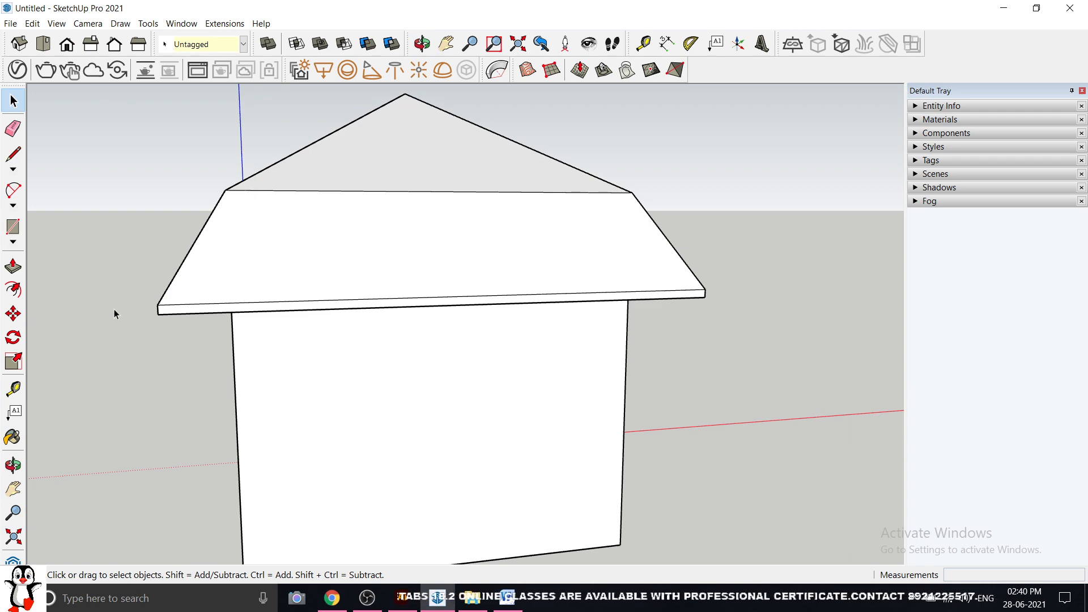
{"action": "middle_click_drag", "start_coordinate": [260, 320], "coordinate": [141, 328]}
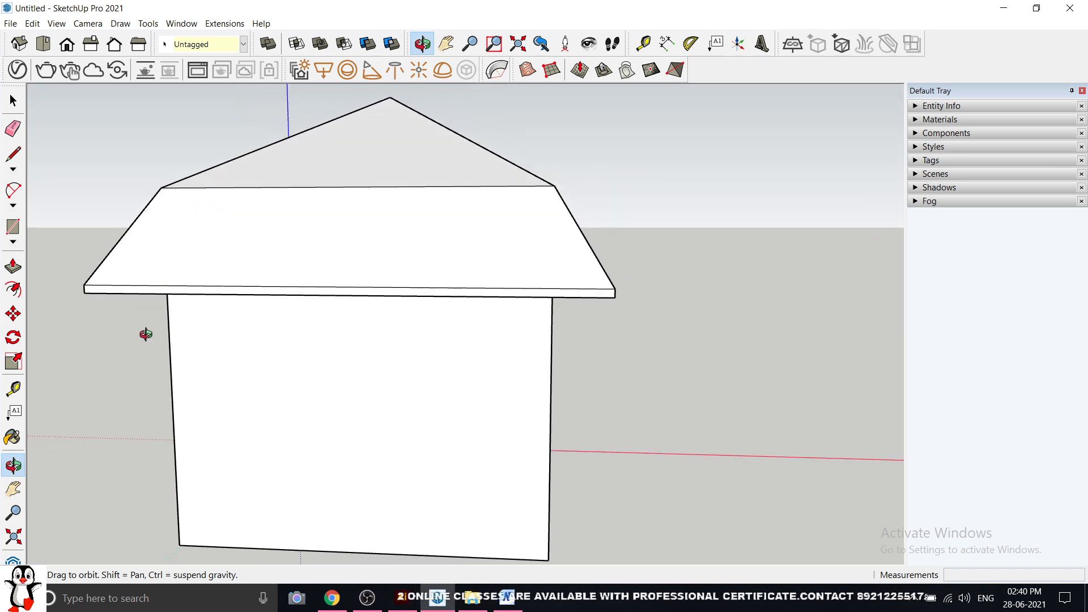
{"action": "left_click", "coordinate": [335, 213]}
{"action": "key", "text": "Delete"}
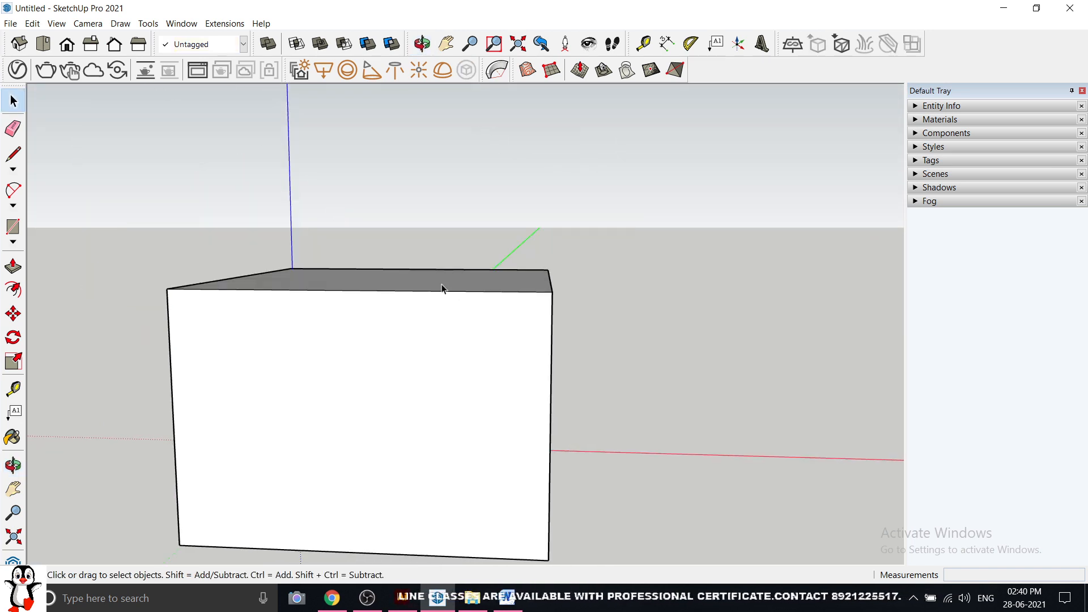
Step: Start a Gable-Ended Roof and pick both ends of the top face's front edge, plus the adjacent back corner for the second gable
{"action": "middle_click_drag", "start_coordinate": [441, 283], "coordinate": [321, 337]}
{"action": "left_click", "coordinate": [289, 259]}
{"action": "left_click", "coordinate": [221, 25]}
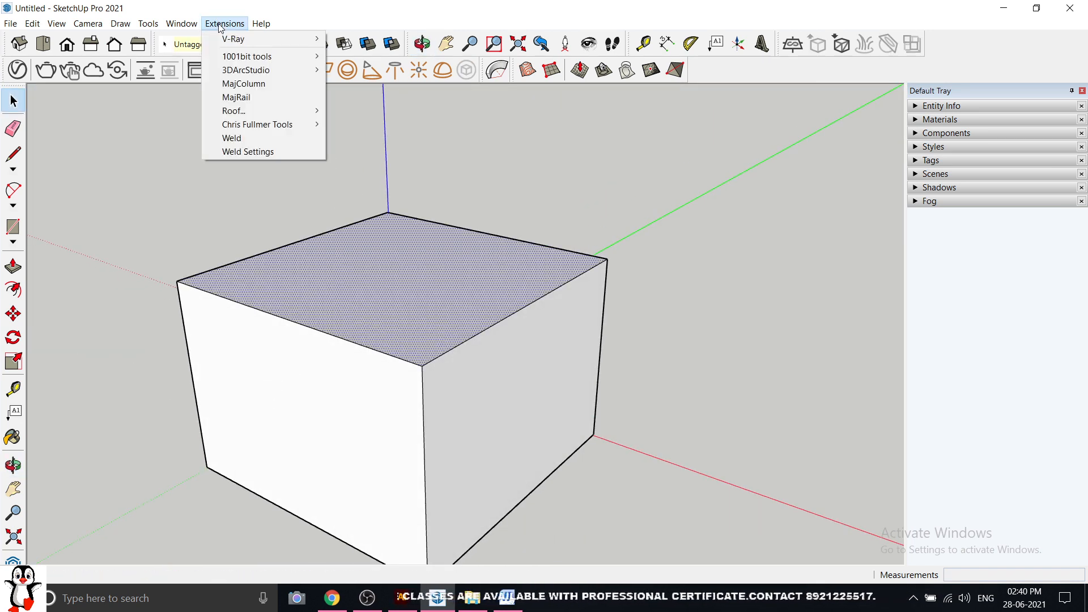
{"action": "mouse_move", "coordinate": [247, 115]}
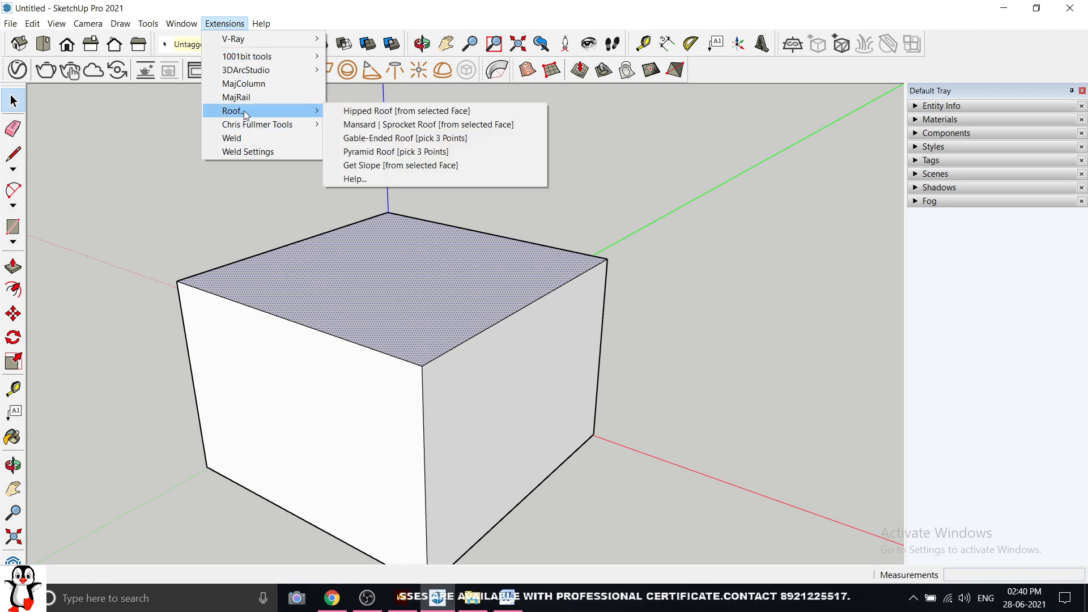
{"action": "left_click", "coordinate": [436, 136]}
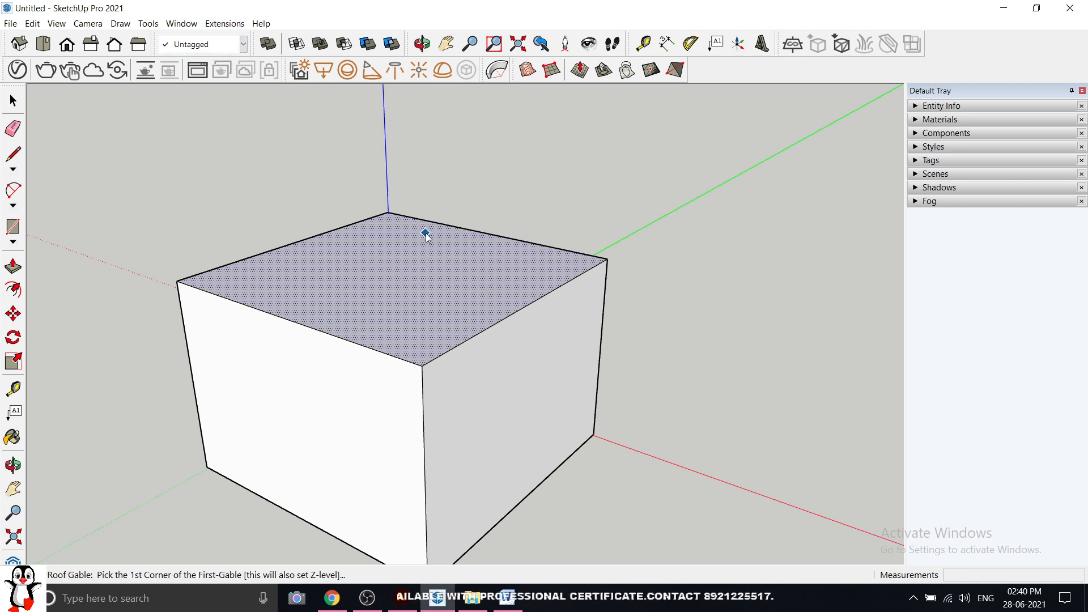
{"action": "scroll", "coordinate": [436, 164], "scroll_direction": "down", "scroll_amount": 3}
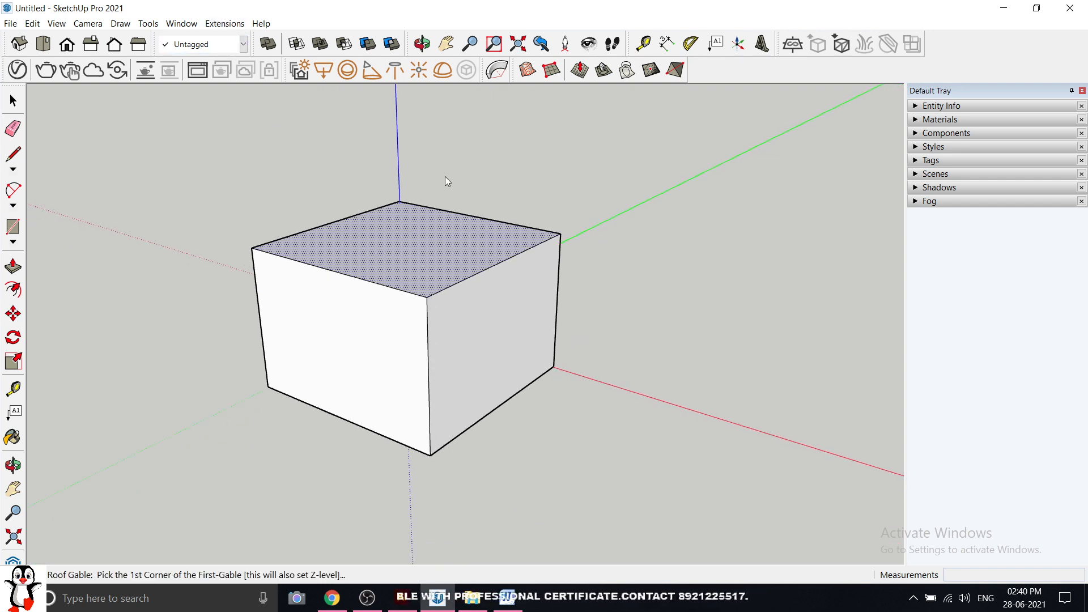
{"action": "scroll", "coordinate": [595, 223], "scroll_direction": "up", "scroll_amount": 1}
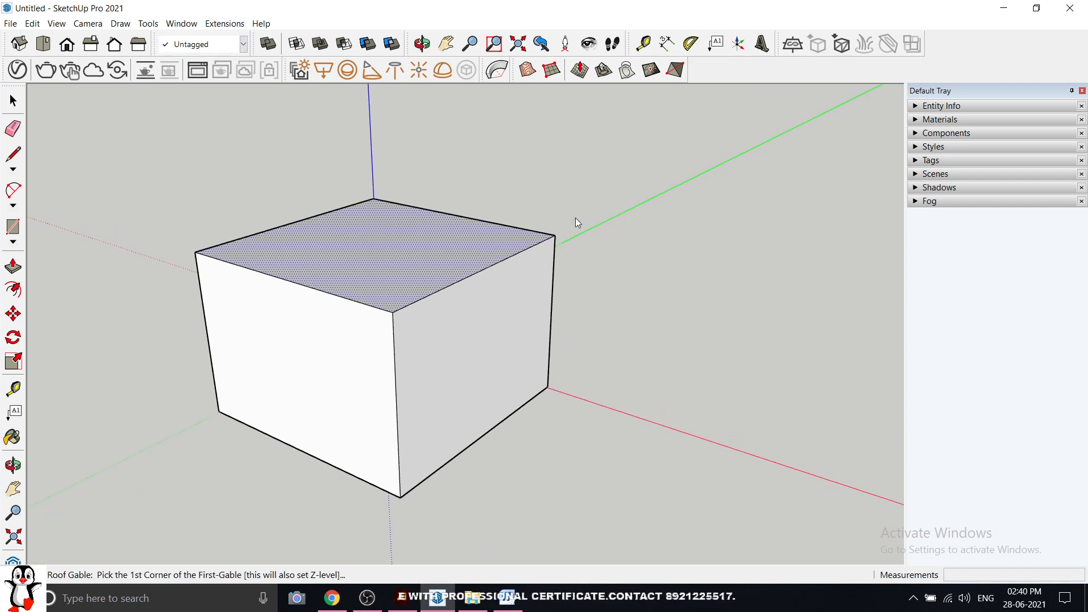
{"action": "left_click", "coordinate": [195, 252]}
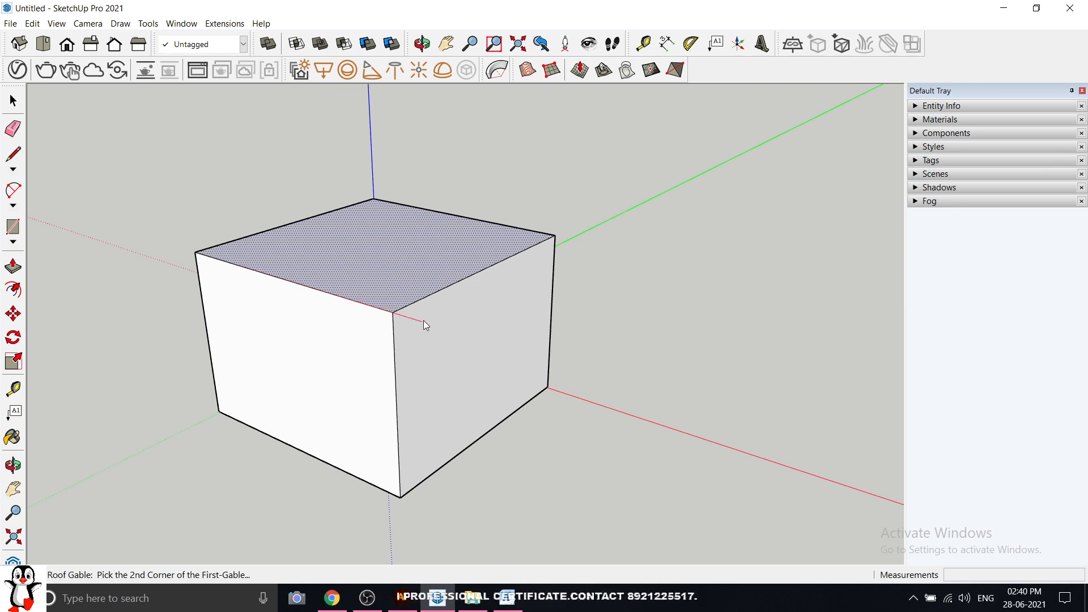
{"action": "left_click", "coordinate": [393, 312]}
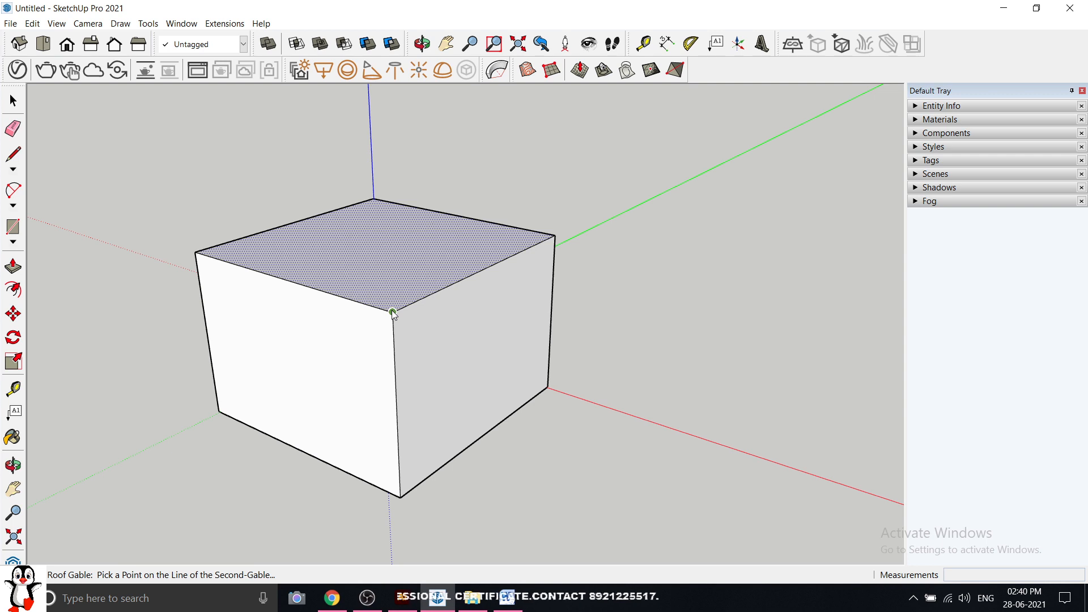
{"action": "left_click", "coordinate": [555, 235]}
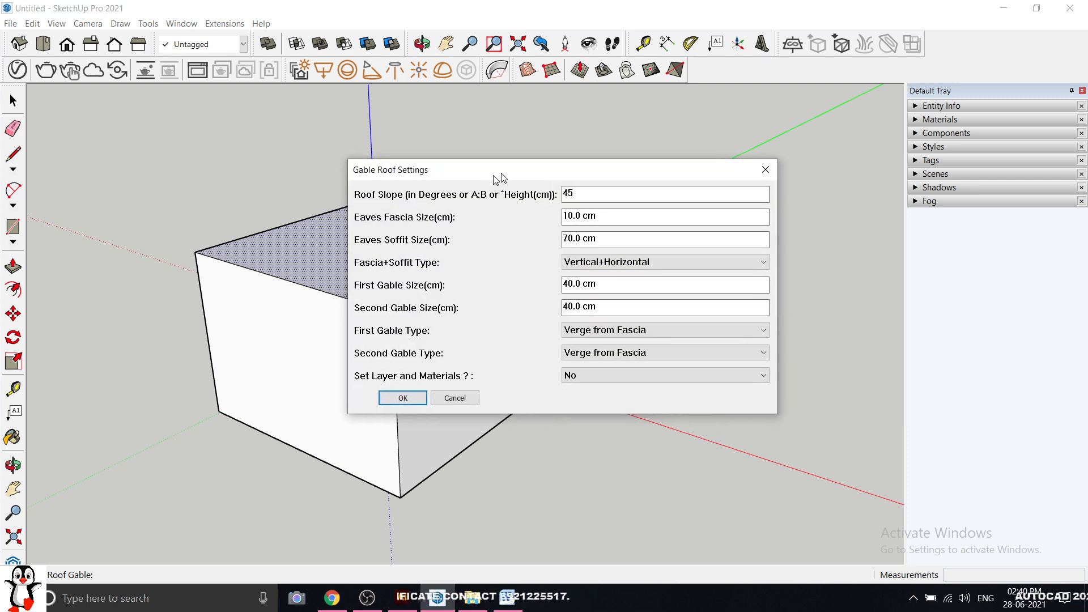
Step: Set the second gable size to 75 cm and create the gable-ended roof with a 45-degree slope and 40 cm first gable
{"action": "left_click_drag", "start_coordinate": [496, 178], "coordinate": [631, 95]}
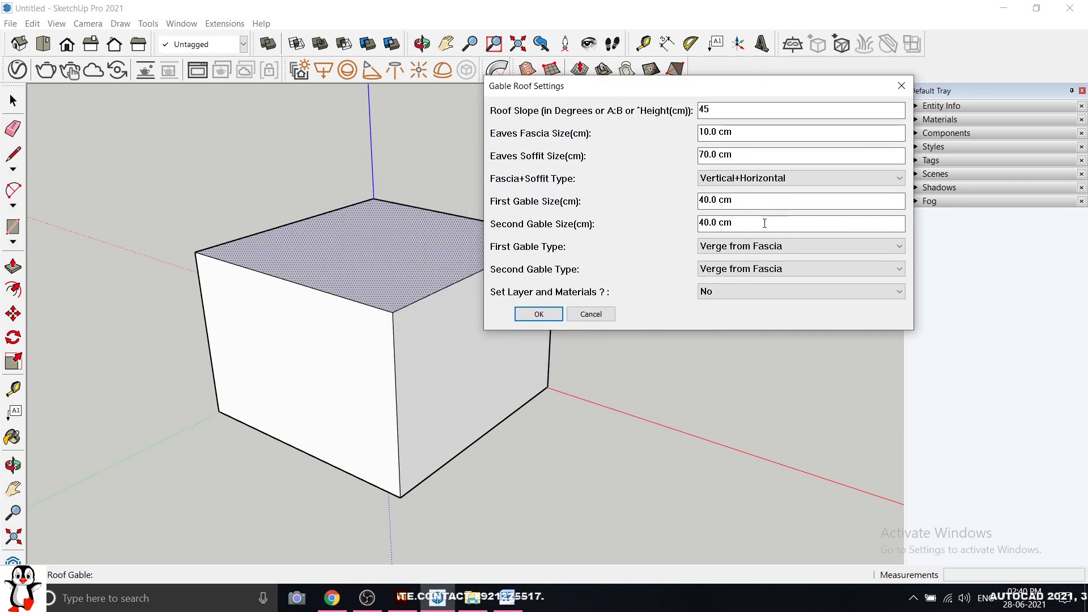
{"action": "left_click_drag", "start_coordinate": [771, 222], "coordinate": [623, 221]}
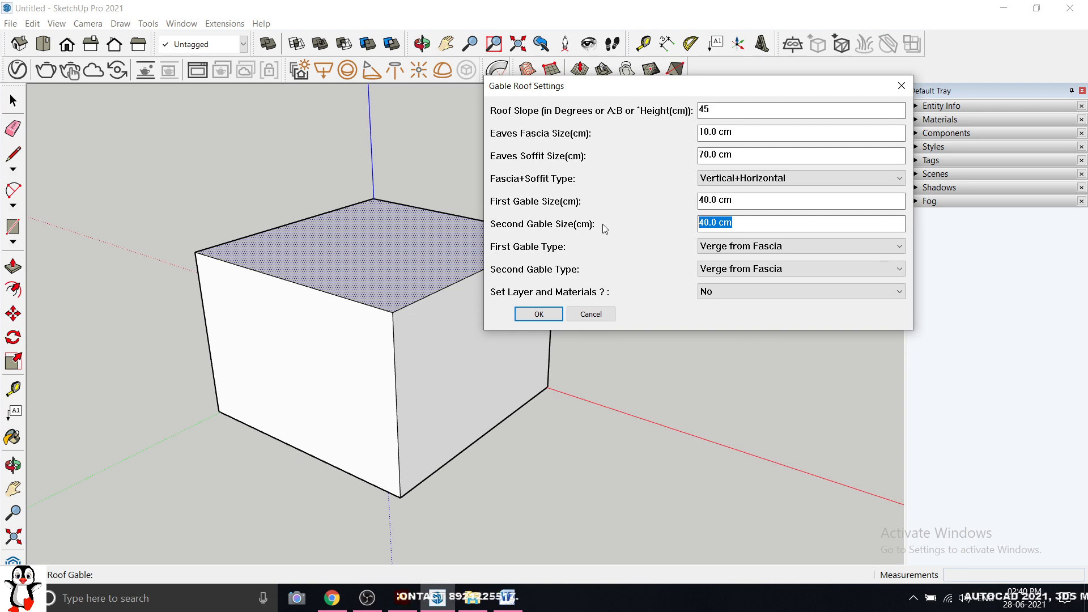
{"action": "type", "text": "75"}
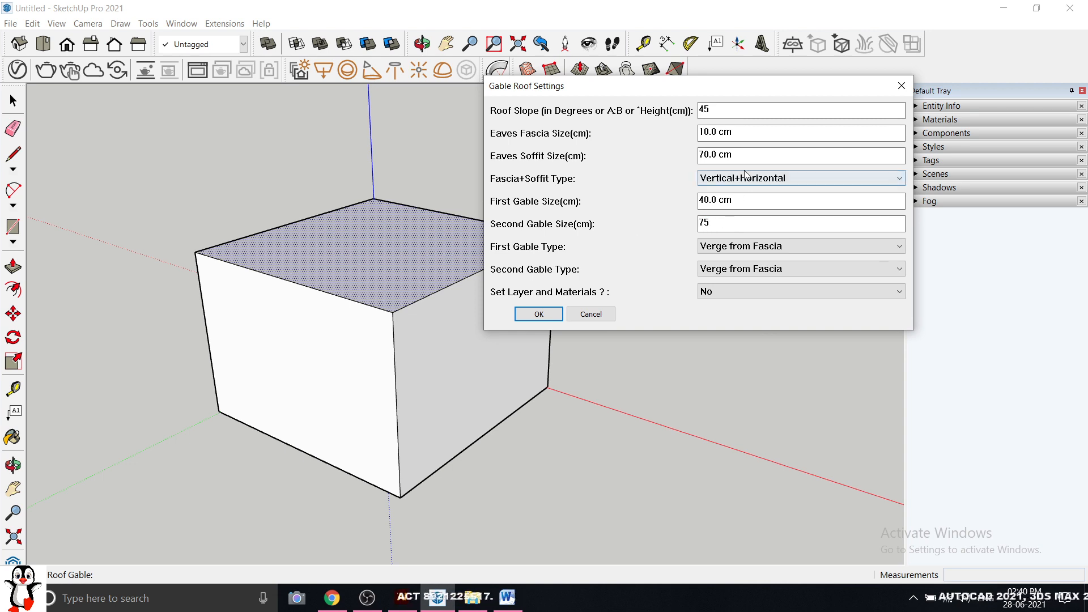
{"action": "left_click", "coordinate": [539, 313]}
Step: Check the gable-ended roof's overhangs from different sides and delete the roof from the box
{"action": "middle_click_drag", "start_coordinate": [507, 206], "coordinate": [726, 184]}
{"action": "scroll", "coordinate": [481, 119], "scroll_direction": "up", "scroll_amount": 3}
{"action": "middle_click_drag", "start_coordinate": [462, 191], "coordinate": [187, 253]}
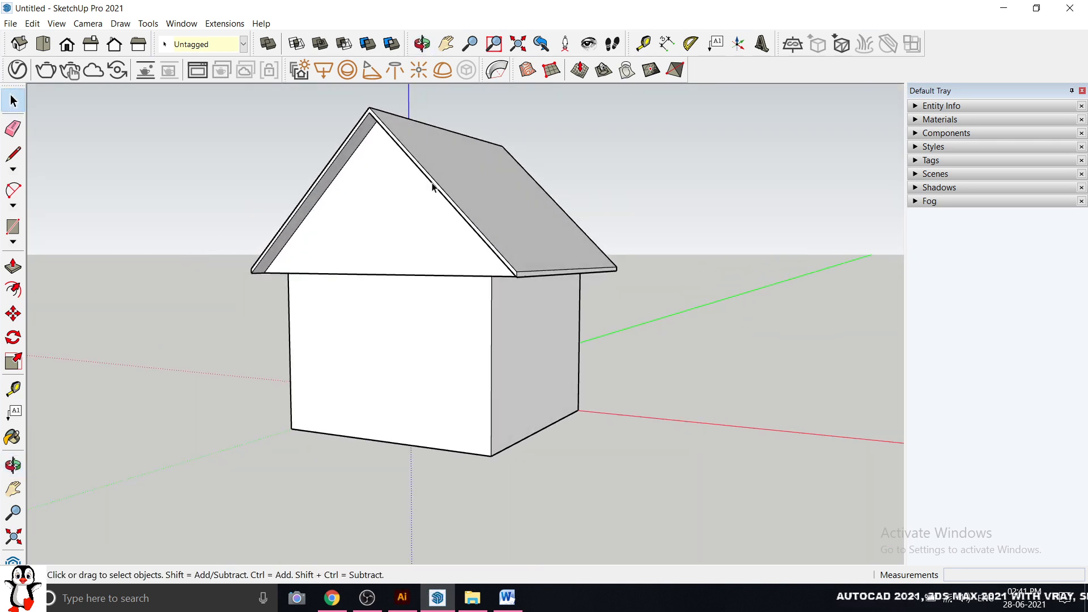
{"action": "left_click", "coordinate": [485, 226]}
{"action": "key", "text": "Delete"}
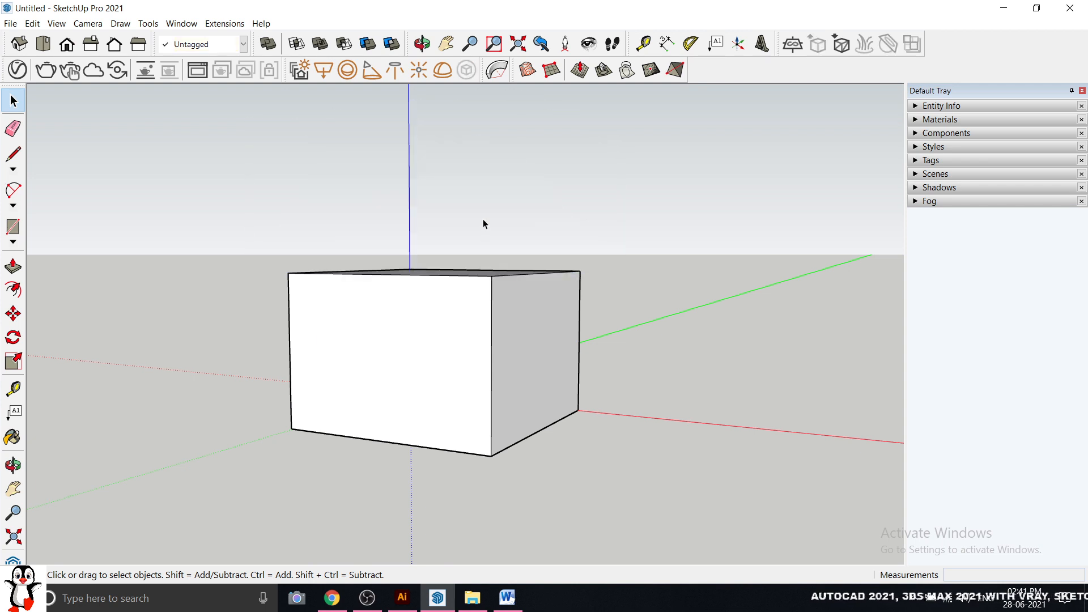
{"action": "middle_click_drag", "start_coordinate": [483, 224], "coordinate": [497, 296]}
{"action": "scroll", "coordinate": [497, 296], "scroll_direction": "up", "scroll_amount": 2}
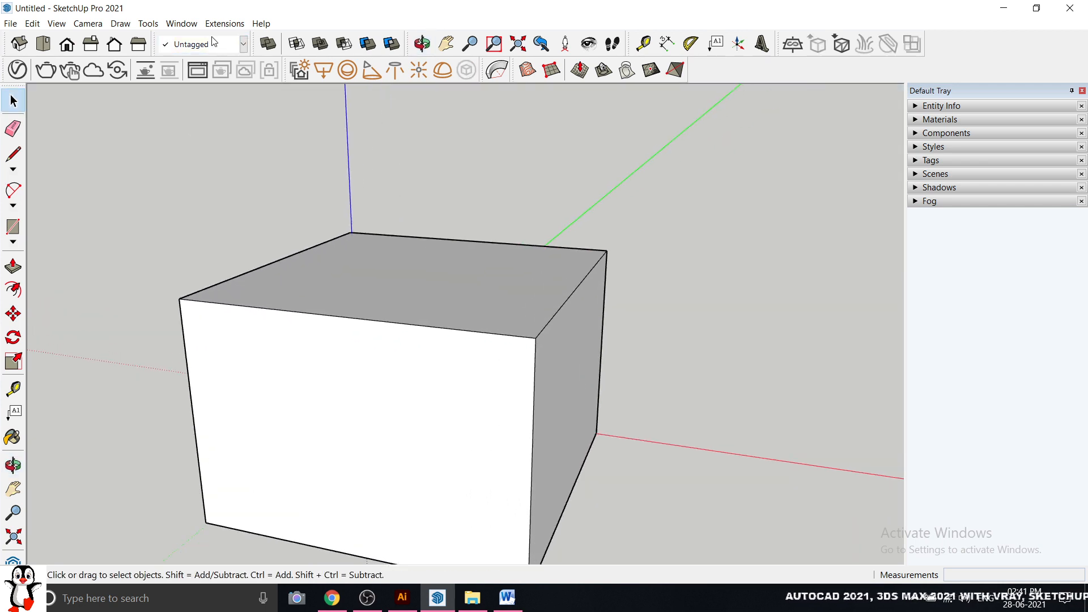
Step: Create a Pyramid Roof from three top-face corners with a 45-degree slope, 10 cm fascia, 70 cm soffit and Vertical+Horizontal type
{"action": "left_click", "coordinate": [355, 284]}
{"action": "left_click", "coordinate": [225, 24]}
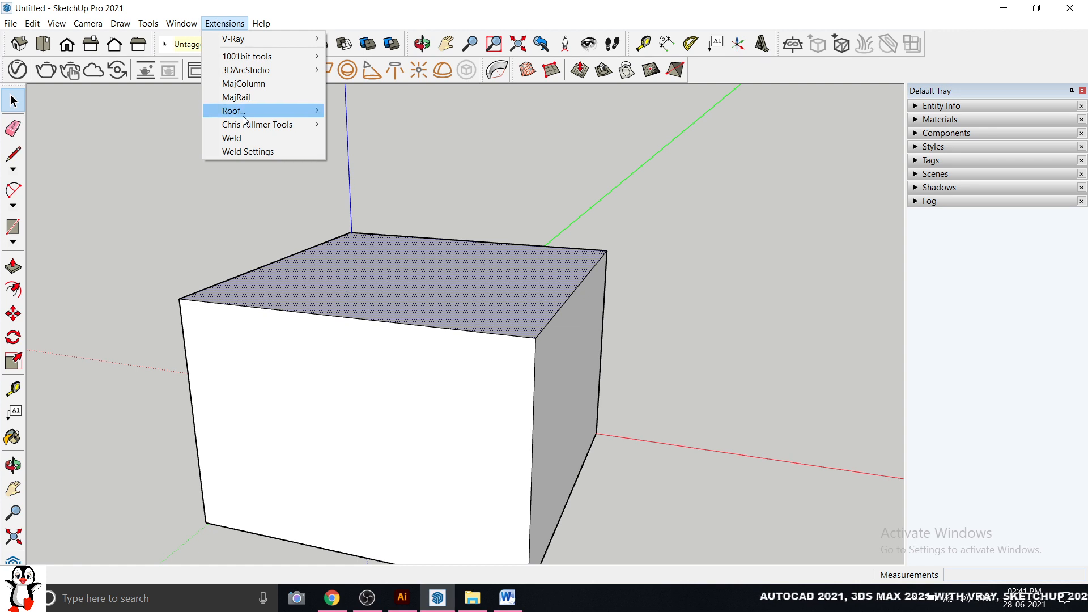
{"action": "mouse_move", "coordinate": [245, 119]}
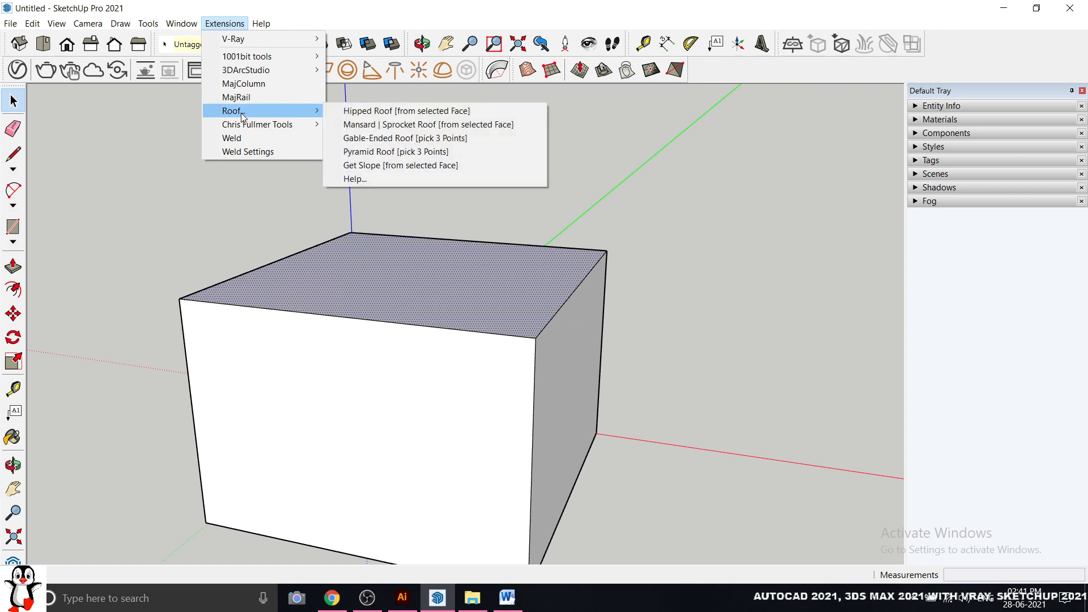
{"action": "left_click", "coordinate": [411, 153]}
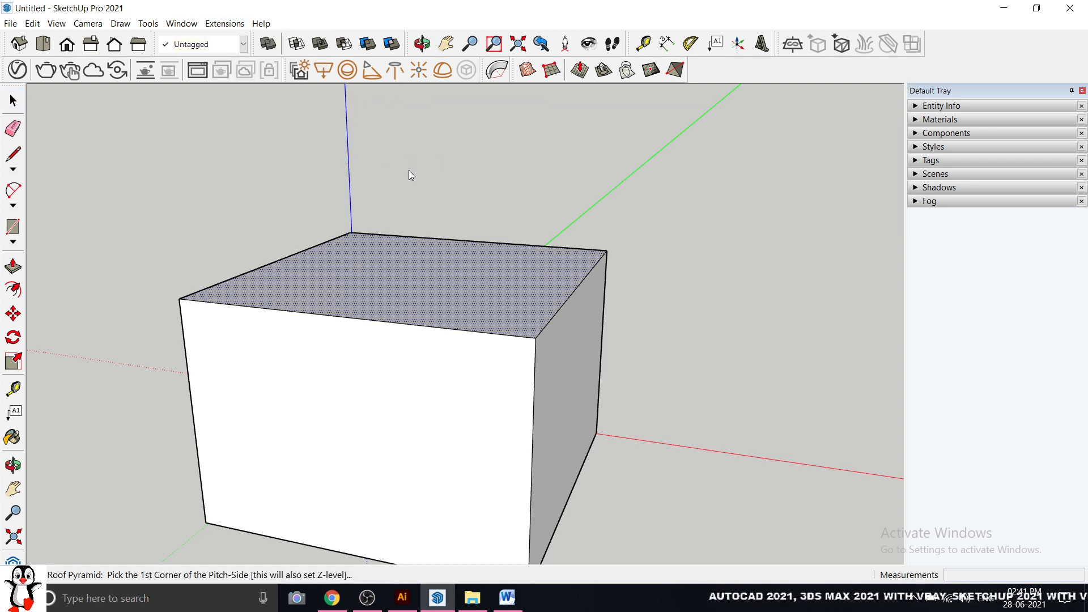
{"action": "middle_click_drag", "start_coordinate": [392, 250], "coordinate": [321, 278]}
{"action": "left_click", "coordinate": [170, 291]}
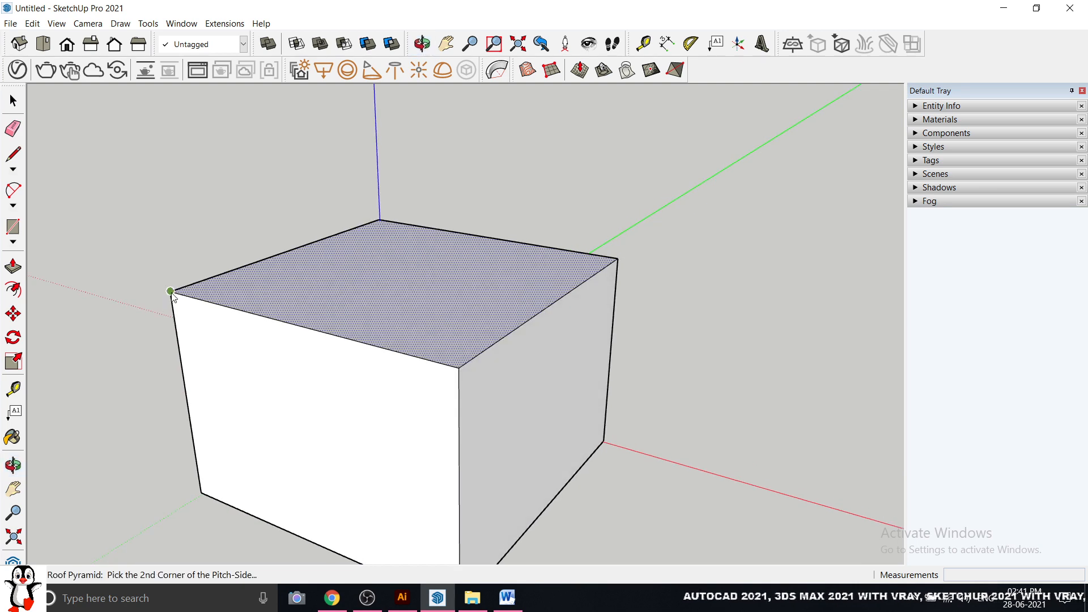
{"action": "left_click", "coordinate": [459, 368]}
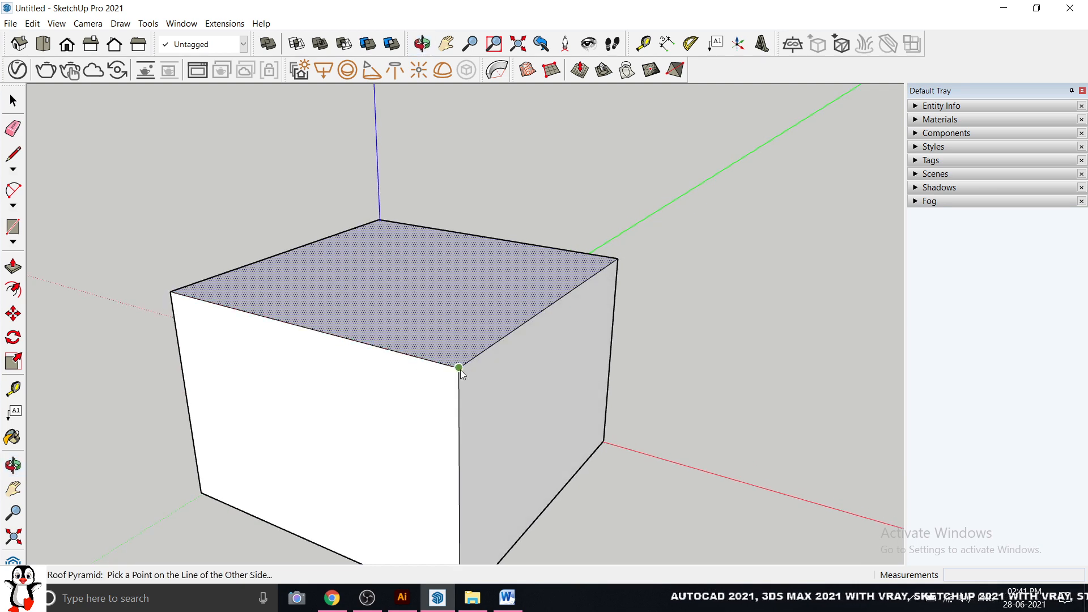
{"action": "left_click", "coordinate": [617, 260]}
{"action": "left_click_drag", "start_coordinate": [486, 229], "coordinate": [679, 157]}
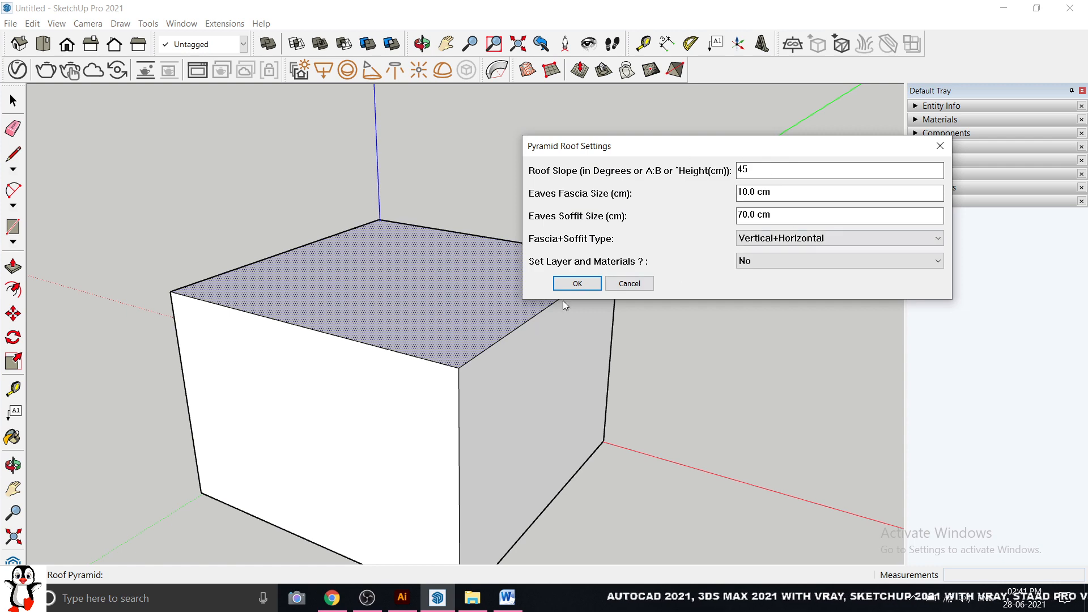
{"action": "left_click", "coordinate": [577, 283]}
Step: Check the pyramid roof with the horizontal soffit and delete it from the box
{"action": "middle_click_drag", "start_coordinate": [392, 252], "coordinate": [593, 180]}
{"action": "left_click_drag", "start_coordinate": [295, 296], "coordinate": [232, 340]}
{"action": "key", "text": "space"}
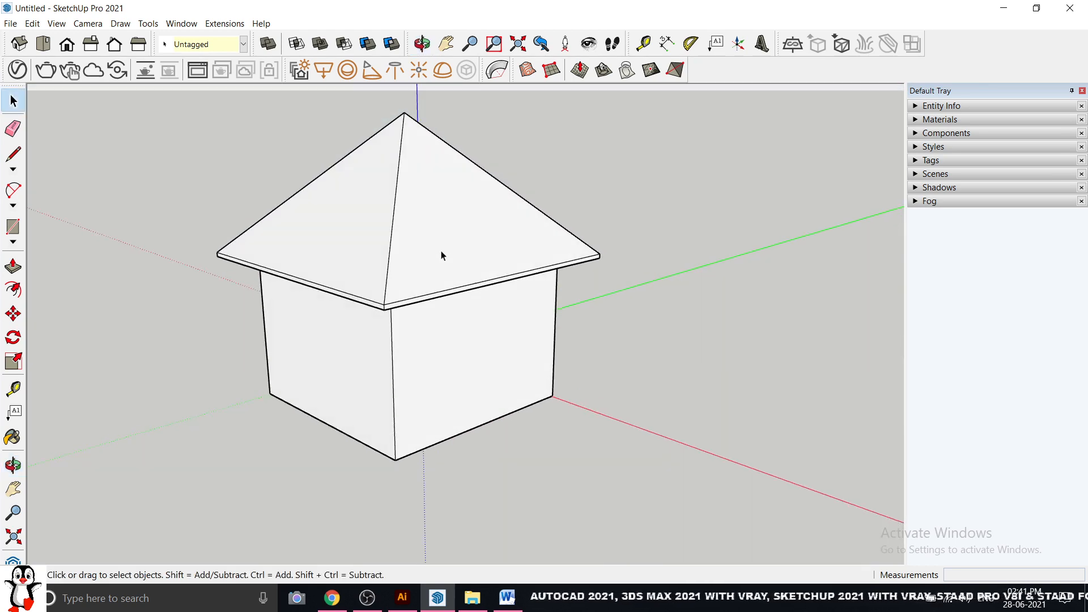
{"action": "left_click", "coordinate": [443, 255]}
{"action": "key", "text": "Delete"}
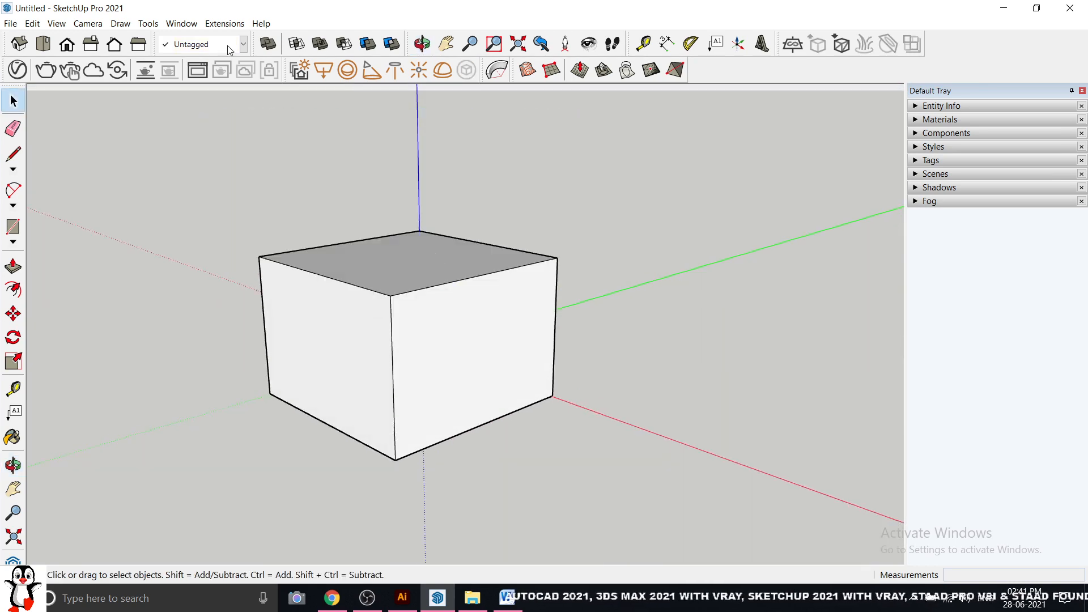
Step: Create another Pyramid Roof from the same three corners, setting the fascia and soffit type to Vertical+Sloping
{"action": "middle_click_drag", "start_coordinate": [379, 250], "coordinate": [3, 194]}
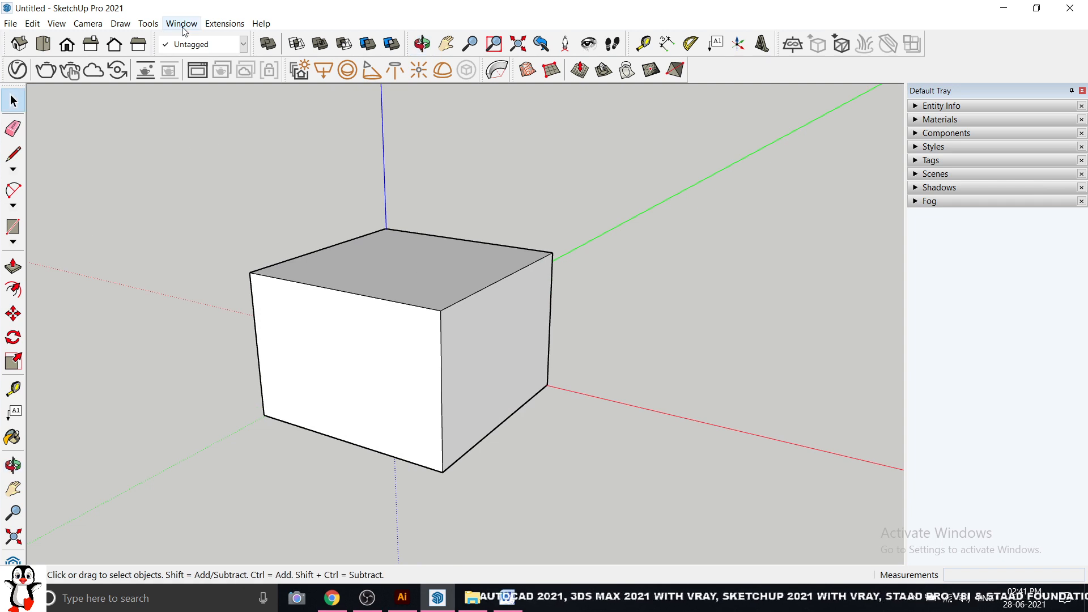
{"action": "left_click", "coordinate": [375, 258]}
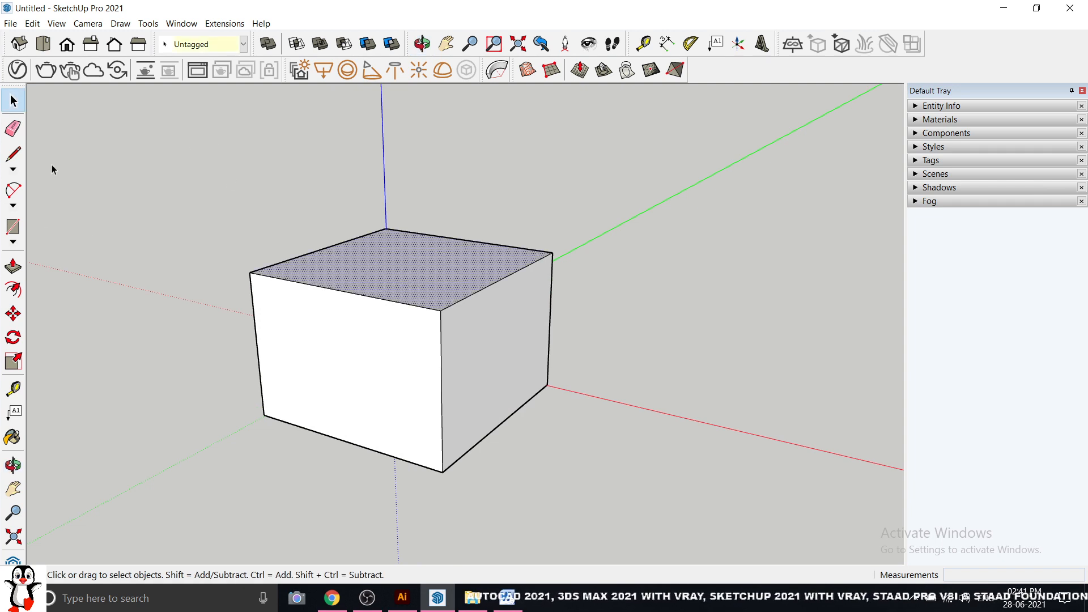
{"action": "left_click", "coordinate": [225, 23]}
{"action": "mouse_move", "coordinate": [237, 110]}
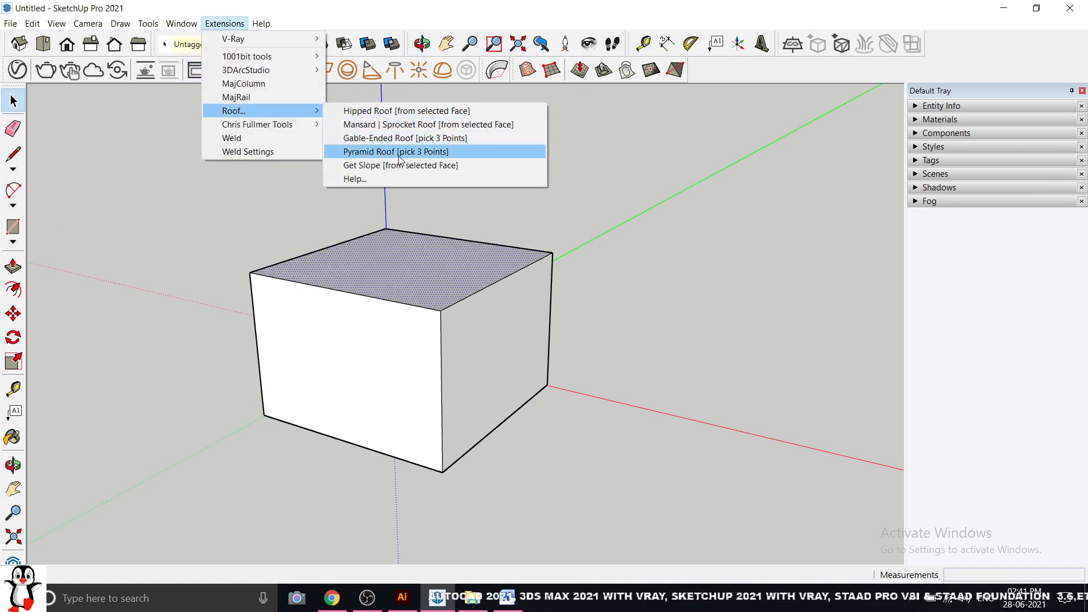
{"action": "left_click", "coordinate": [399, 153]}
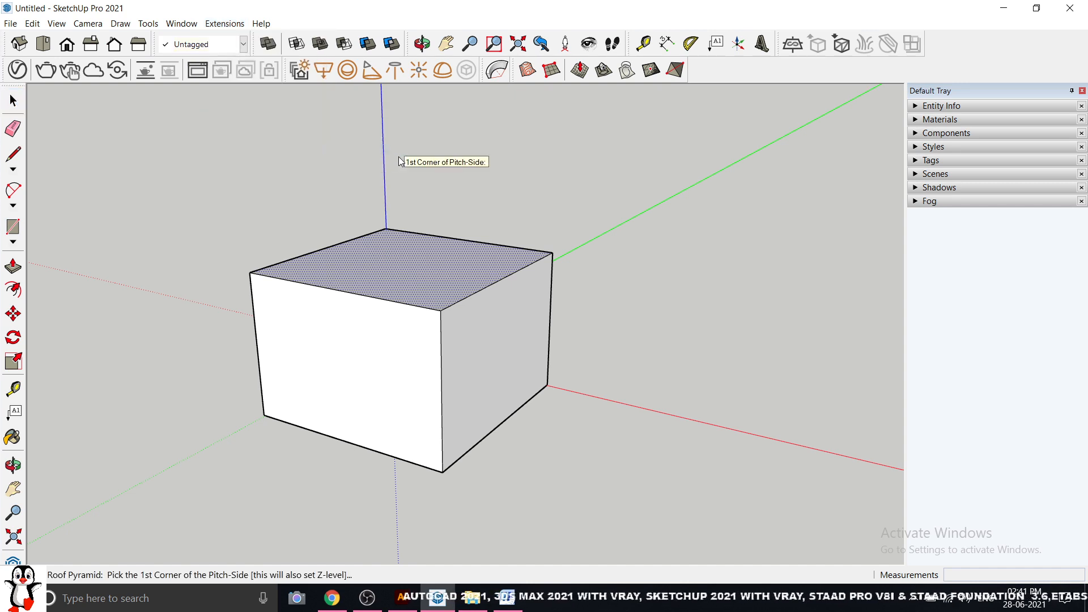
{"action": "left_click", "coordinate": [250, 272]}
{"action": "left_click", "coordinate": [440, 310]}
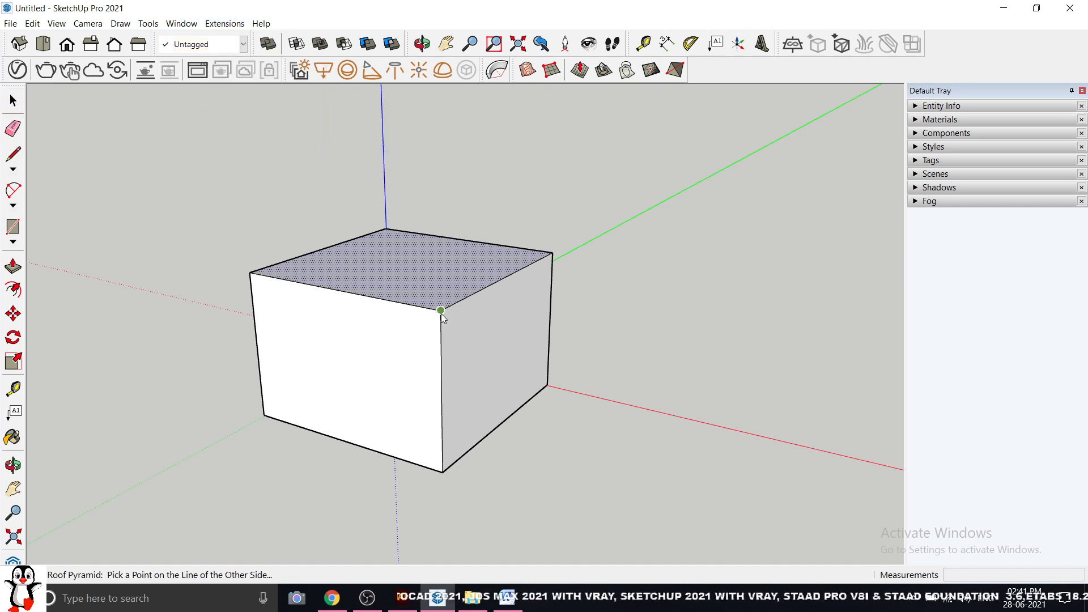
{"action": "left_click", "coordinate": [552, 253]}
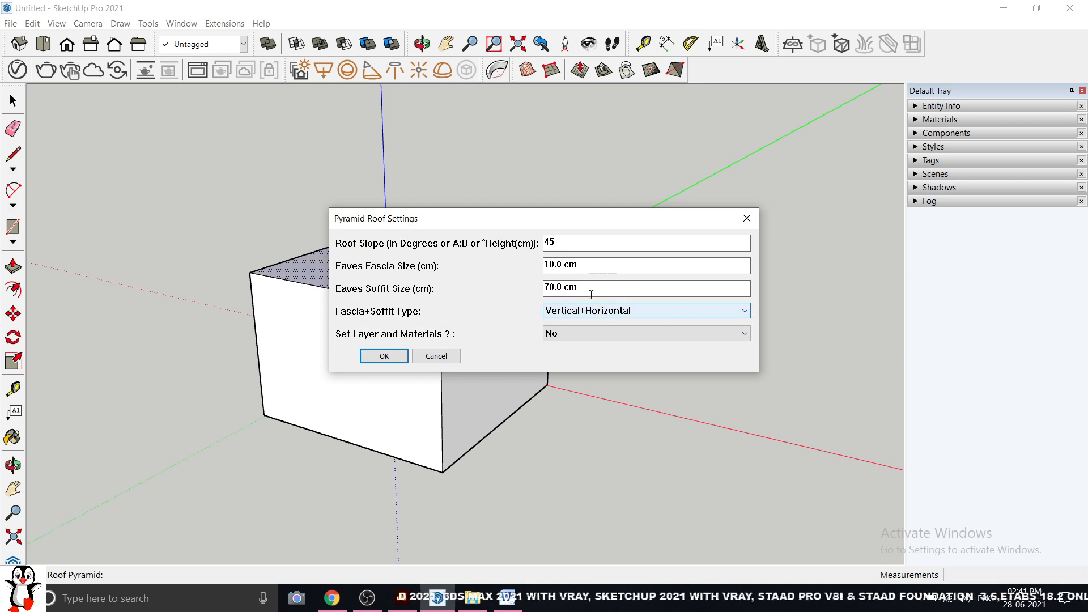
{"action": "left_click_drag", "start_coordinate": [563, 226], "coordinate": [726, 124]}
{"action": "left_click", "coordinate": [775, 210]}
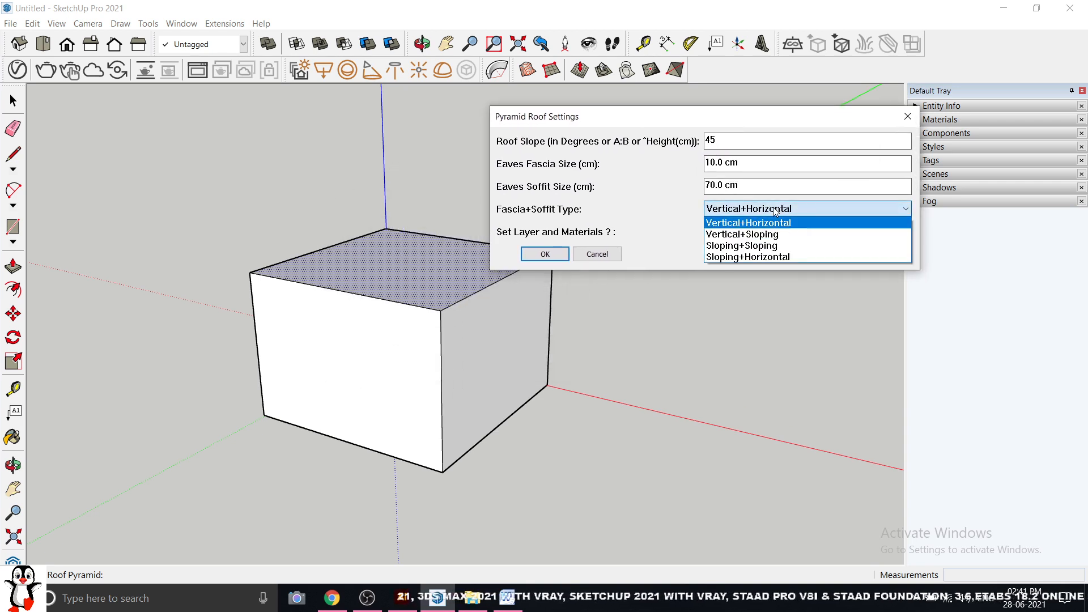
{"action": "left_click", "coordinate": [774, 234]}
{"action": "left_click", "coordinate": [547, 253]}
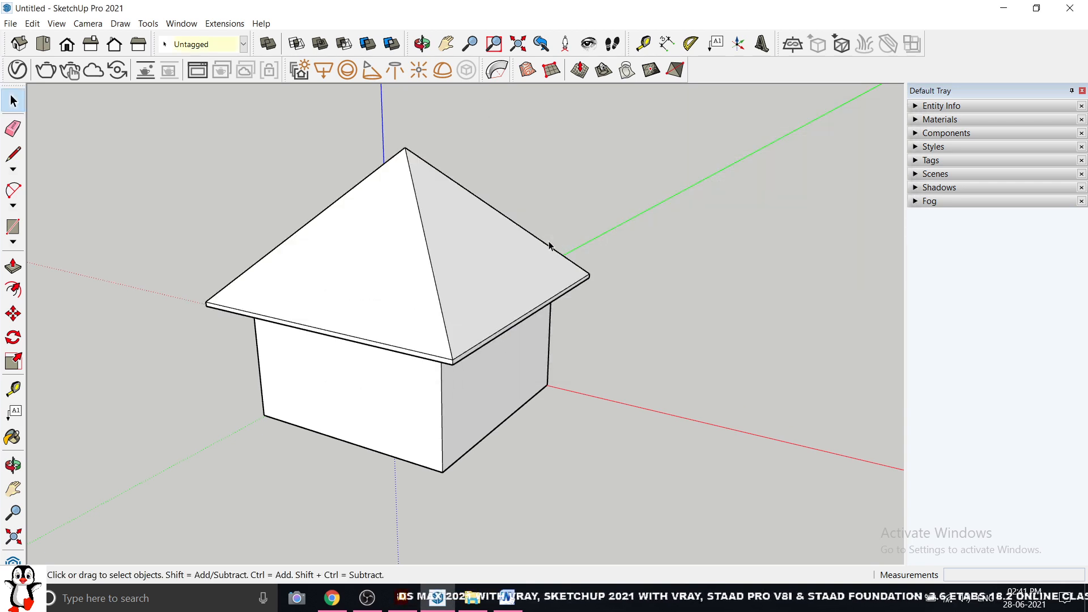
Step: Examine the underside of the pyramid roof's eaves, including its fascia and sloping soffit
{"action": "key", "text": "o"}
{"action": "middle_click_drag", "start_coordinate": [379, 330], "coordinate": [654, 128]}
{"action": "scroll", "coordinate": [352, 214], "scroll_direction": "up", "scroll_amount": 4}
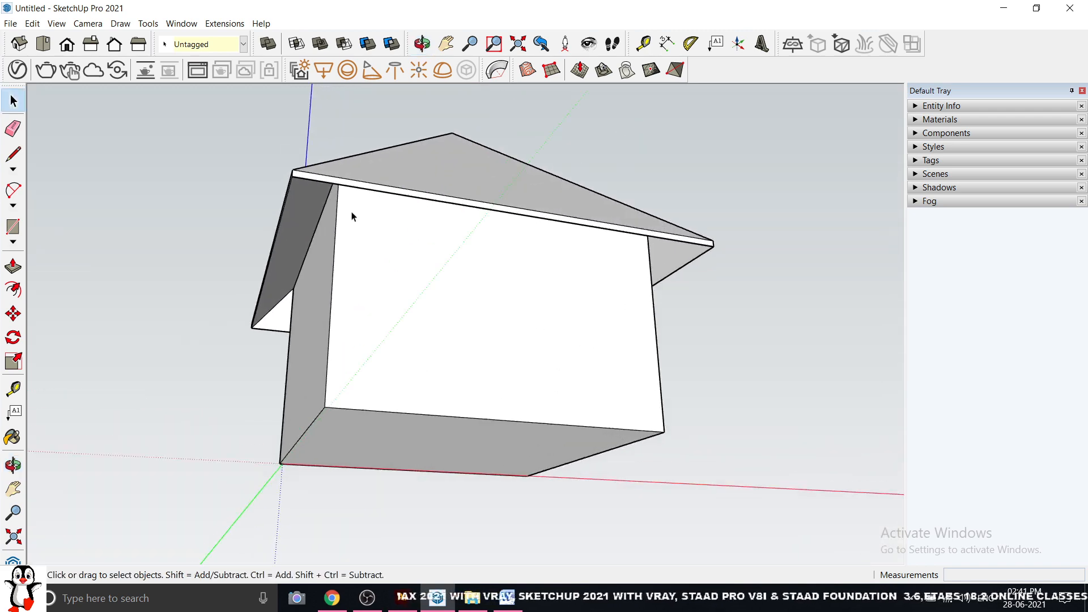
{"action": "scroll", "coordinate": [316, 195], "scroll_direction": "up", "scroll_amount": 3}
{"action": "scroll", "coordinate": [252, 178], "scroll_direction": "up", "scroll_amount": 2}
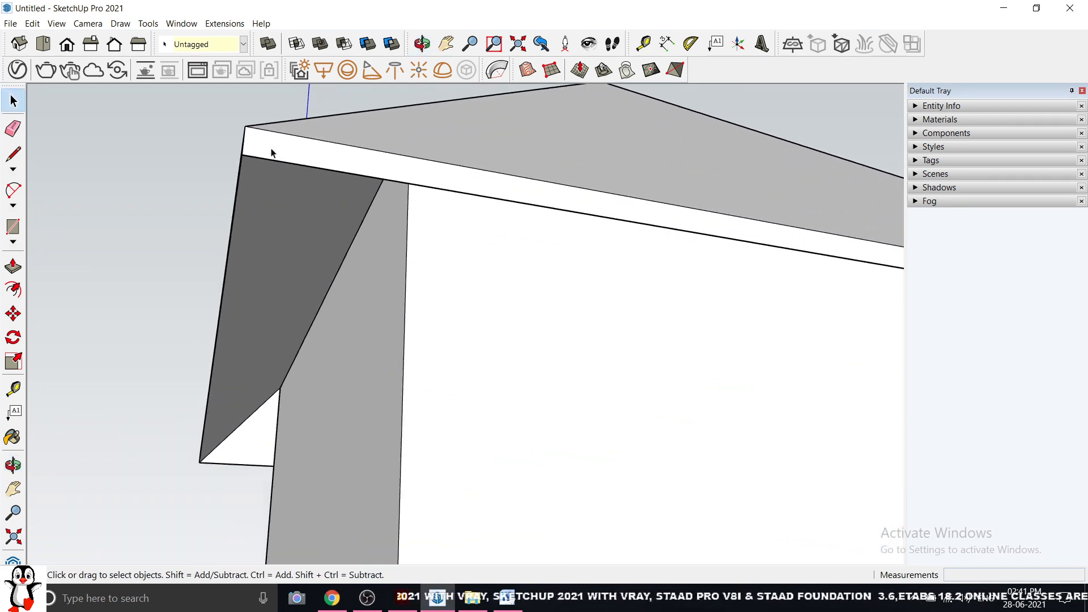
{"action": "middle_click_drag", "start_coordinate": [252, 167], "coordinate": [419, 196]}
{"action": "middle_click_drag", "start_coordinate": [302, 160], "coordinate": [416, 320]}
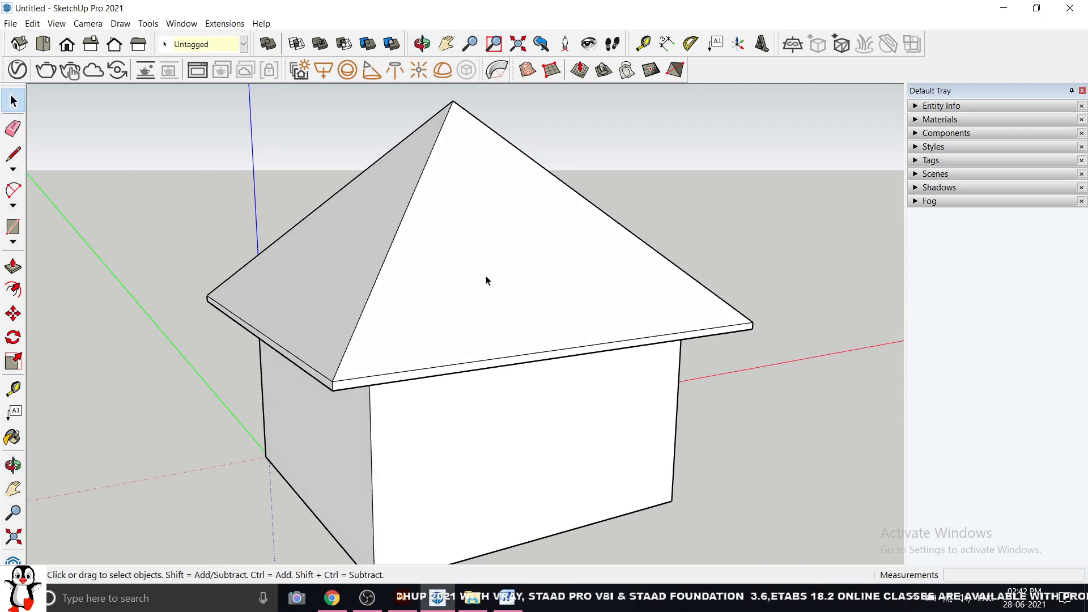
Step: Select the pyramid roof with the sloping soffit and delete it from the box
{"action": "middle_click_drag", "start_coordinate": [486, 281], "coordinate": [390, 258]}
{"action": "left_click", "coordinate": [463, 241]}
{"action": "mouse_move", "coordinate": [290, 221]}
{"action": "middle_mouse_down"}
{"action": "mouse_move", "coordinate": [469, 258]}
{"action": "mouse_move", "coordinate": [211, 262]}
{"action": "middle_mouse_up"}
{"action": "left_click", "coordinate": [664, 211]}
{"action": "left_click", "coordinate": [376, 274]}
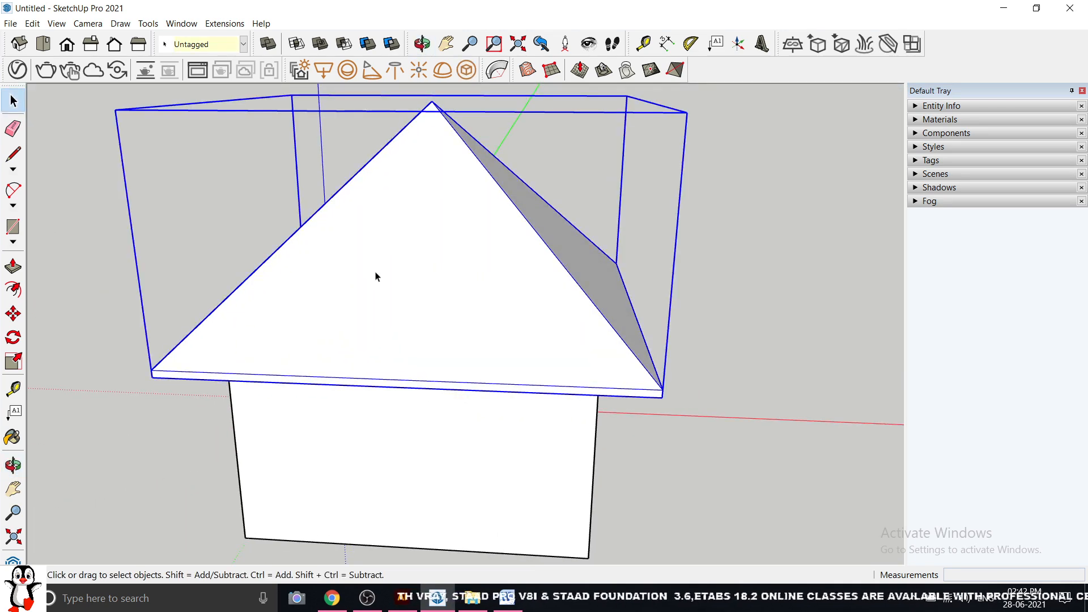
{"action": "key", "text": "Delete"}
Step: Create a Gable-Ended Roof by picking both ends of the top face's front edge and the adjacent back corner
{"action": "middle_click_drag", "start_coordinate": [374, 275], "coordinate": [356, 302]}
{"action": "left_click", "coordinate": [356, 303]}
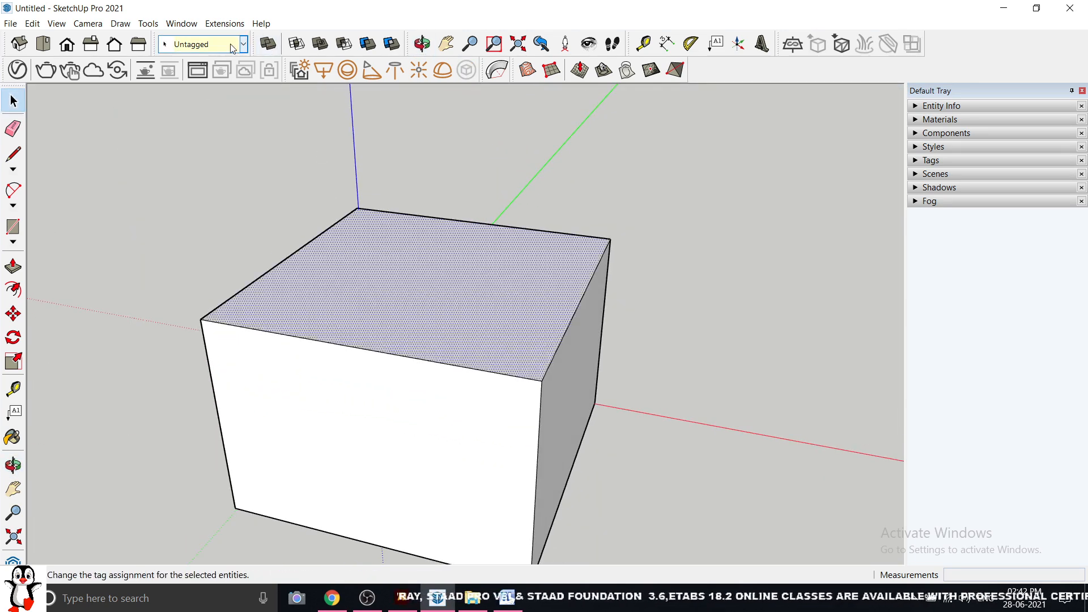
{"action": "left_click", "coordinate": [224, 23]}
{"action": "mouse_move", "coordinate": [255, 111]}
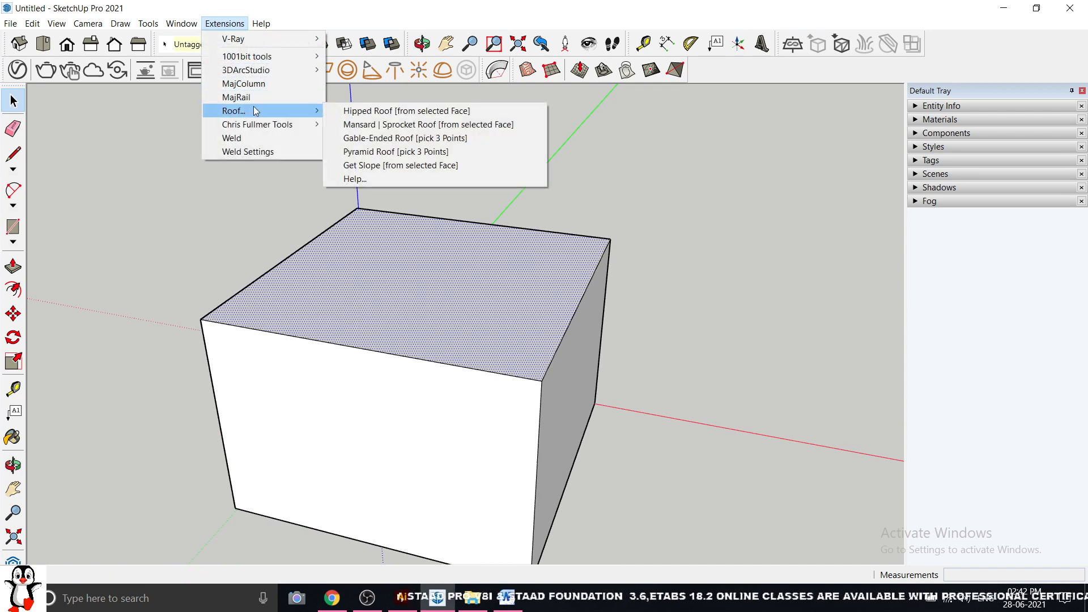
{"action": "left_click", "coordinate": [391, 138]}
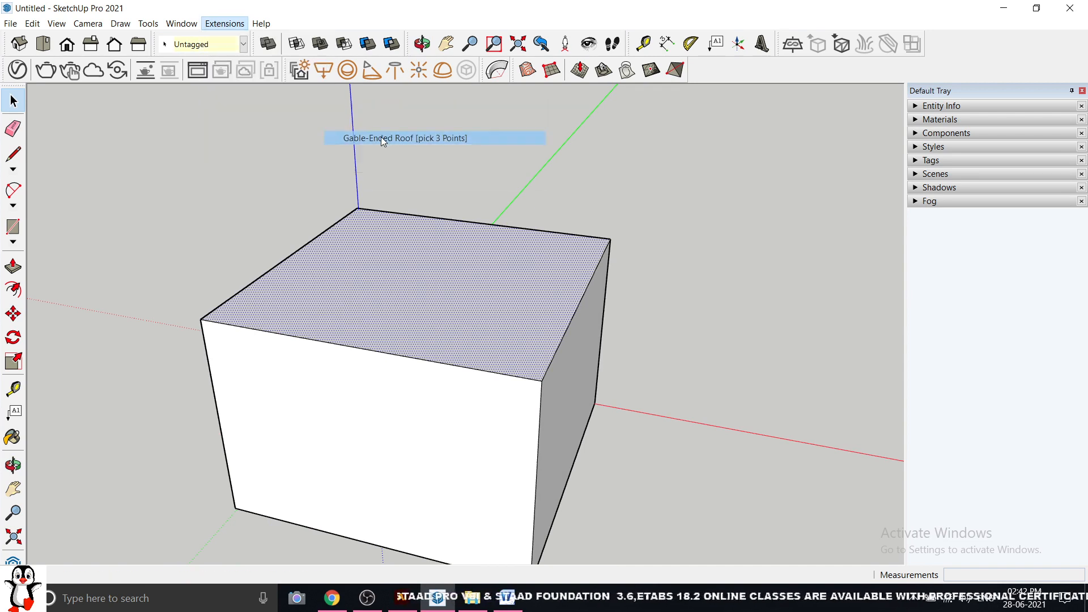
{"action": "left_click", "coordinate": [200, 320]}
{"action": "left_click", "coordinate": [542, 381]}
{"action": "left_click", "coordinate": [611, 239]}
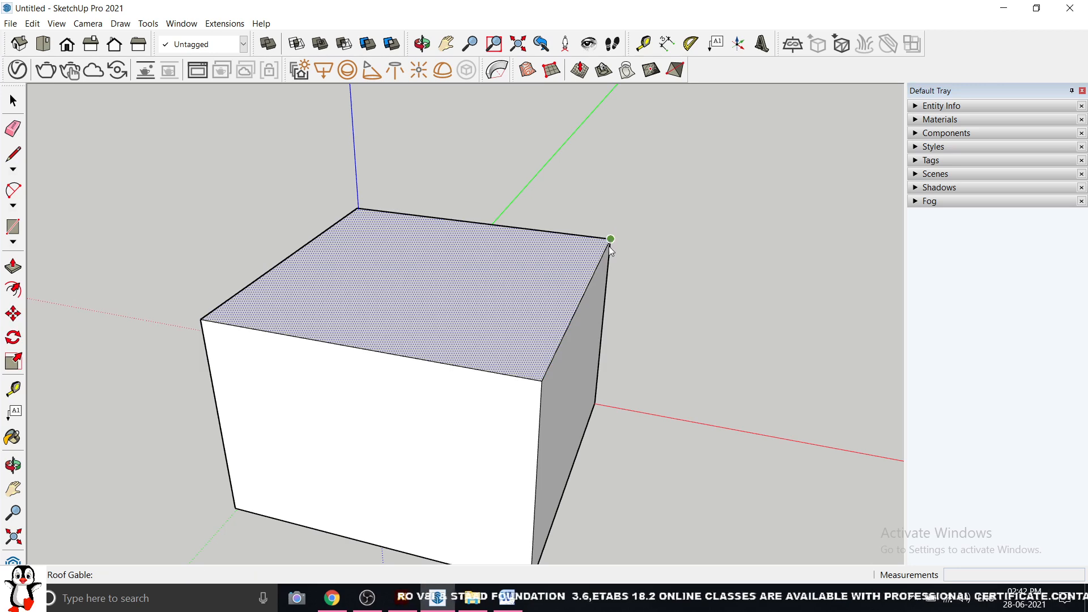
{"action": "left_click", "coordinate": [383, 403]}
Step: Examine the gable end and overhangs of the new gable-ended roof from different sides
{"action": "middle_click_drag", "start_coordinate": [487, 330], "coordinate": [517, 293]}
{"action": "left_click", "coordinate": [479, 235]}
{"action": "middle_click_drag", "start_coordinate": [598, 248], "coordinate": [474, 236]}
{"action": "left_click", "coordinate": [765, 213]}
{"action": "middle_click_drag", "start_coordinate": [368, 289], "coordinate": [425, 257]}
{"action": "scroll", "coordinate": [355, 176], "scroll_direction": "up", "scroll_amount": 3}
{"action": "scroll", "coordinate": [425, 257], "scroll_direction": "down", "scroll_amount": 3}
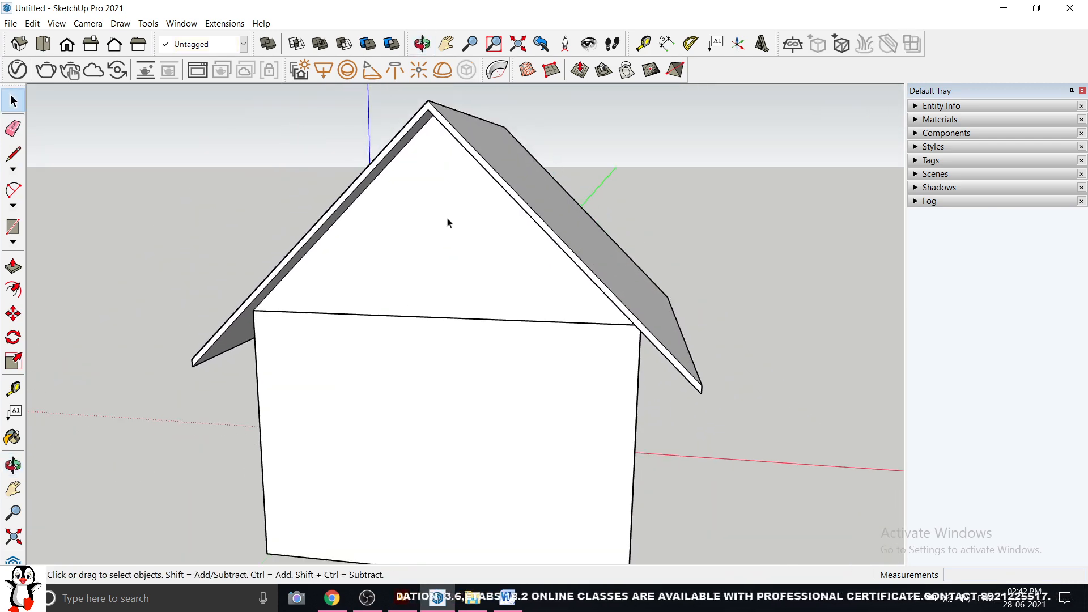
Step: Explode the gable-ended roof group into separate faces and edges
{"action": "left_click", "coordinate": [447, 223]}
{"action": "middle_click_drag", "start_coordinate": [720, 230], "coordinate": [588, 286]}
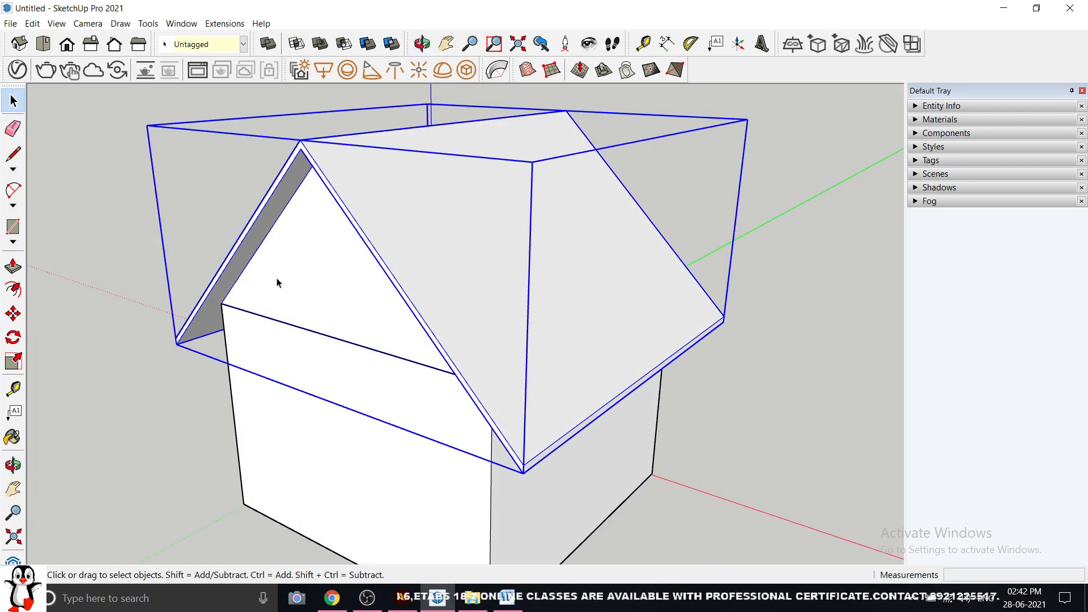
{"action": "middle_click_drag", "start_coordinate": [277, 282], "coordinate": [316, 240]}
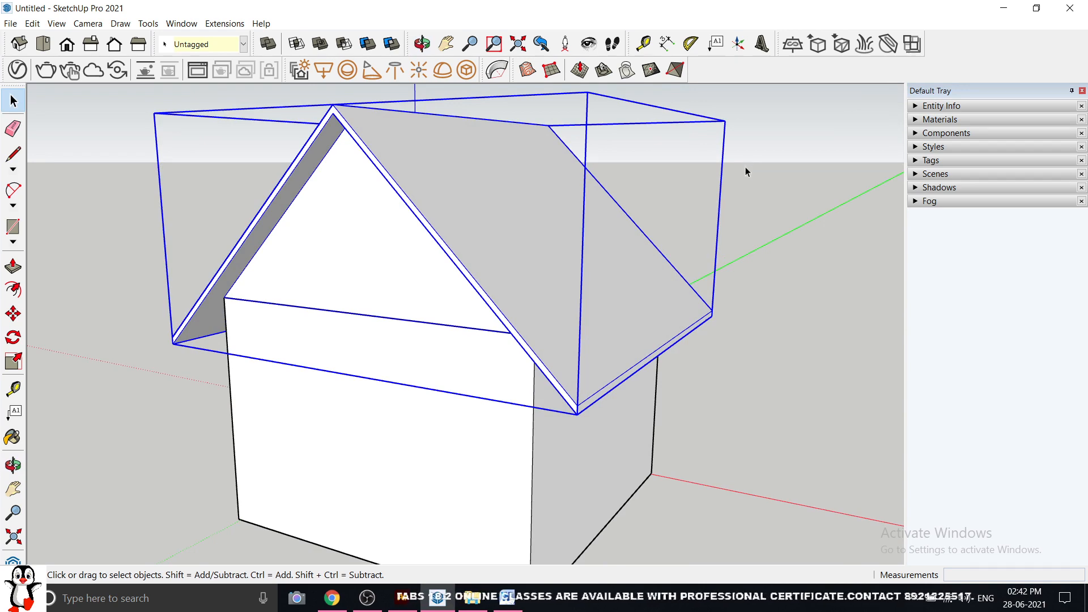
{"action": "middle_click_drag", "start_coordinate": [746, 166], "coordinate": [461, 243]}
{"action": "right_click", "coordinate": [479, 199]}
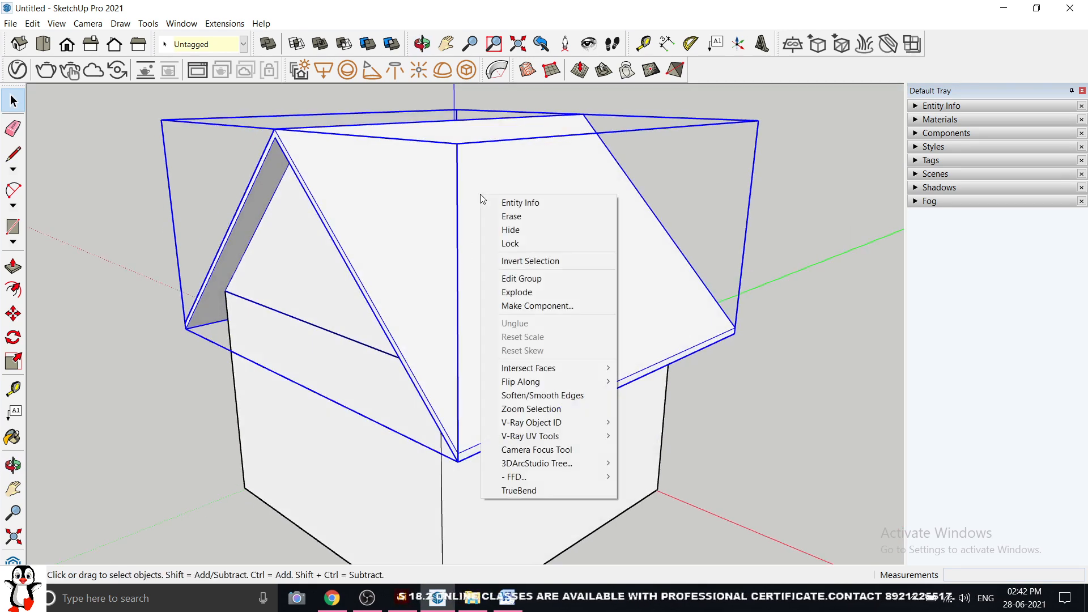
{"action": "left_click", "coordinate": [515, 291]}
{"action": "left_click", "coordinate": [710, 216]}
Step: Examine the exploded roof by selecting individual faces and viewing the slopes and gable ends from different sides
{"action": "middle_click_drag", "start_coordinate": [194, 330], "coordinate": [445, 217]}
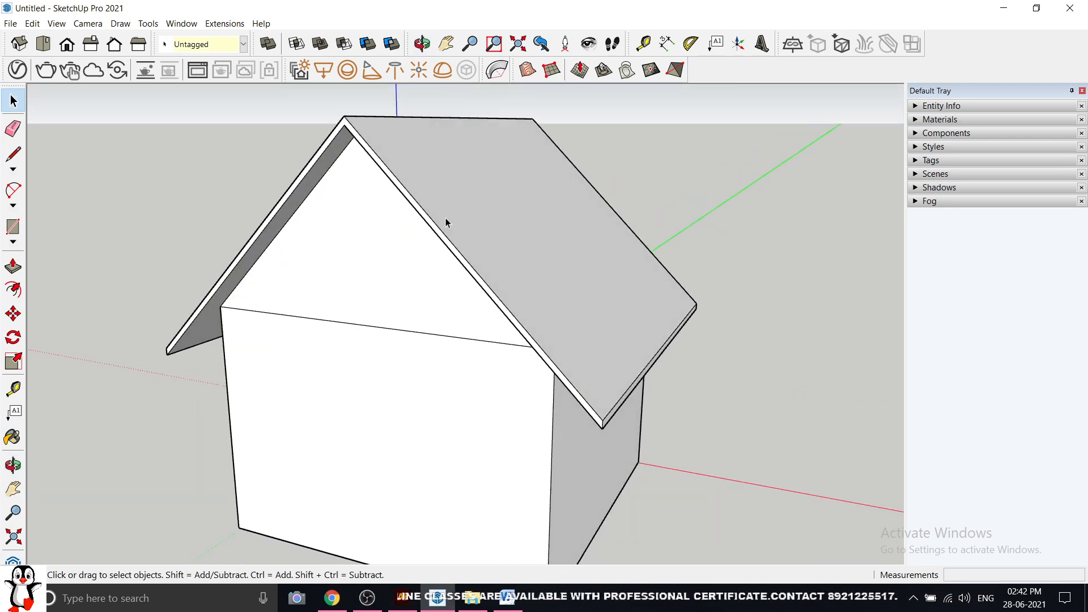
{"action": "scroll", "coordinate": [446, 222], "scroll_direction": "up", "scroll_amount": 5}
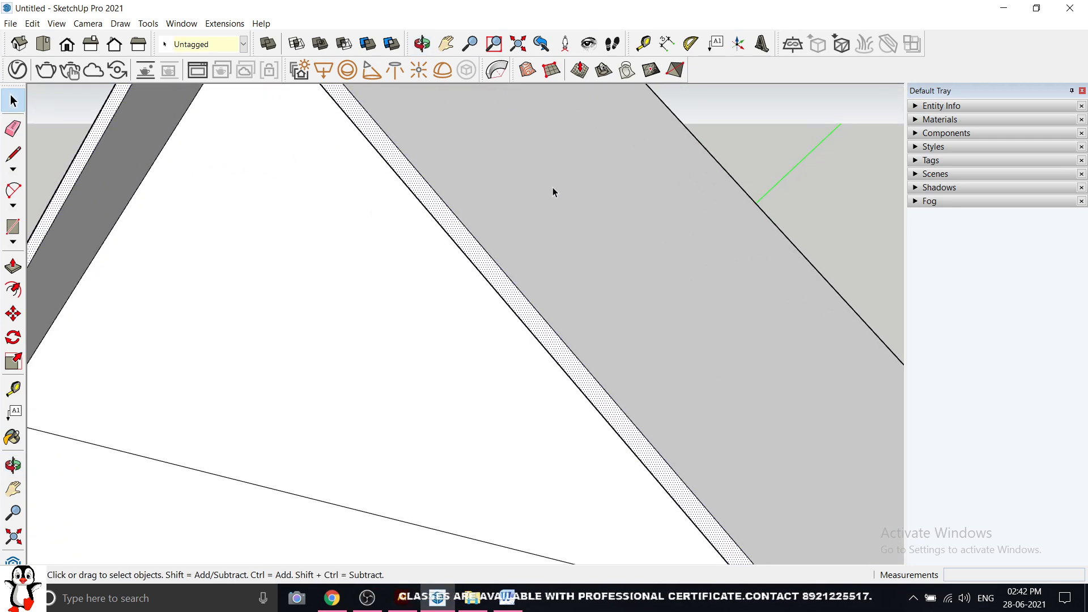
{"action": "scroll", "coordinate": [552, 190], "scroll_direction": "down", "scroll_amount": 5}
{"action": "middle_click_drag", "start_coordinate": [490, 229], "coordinate": [574, 209]}
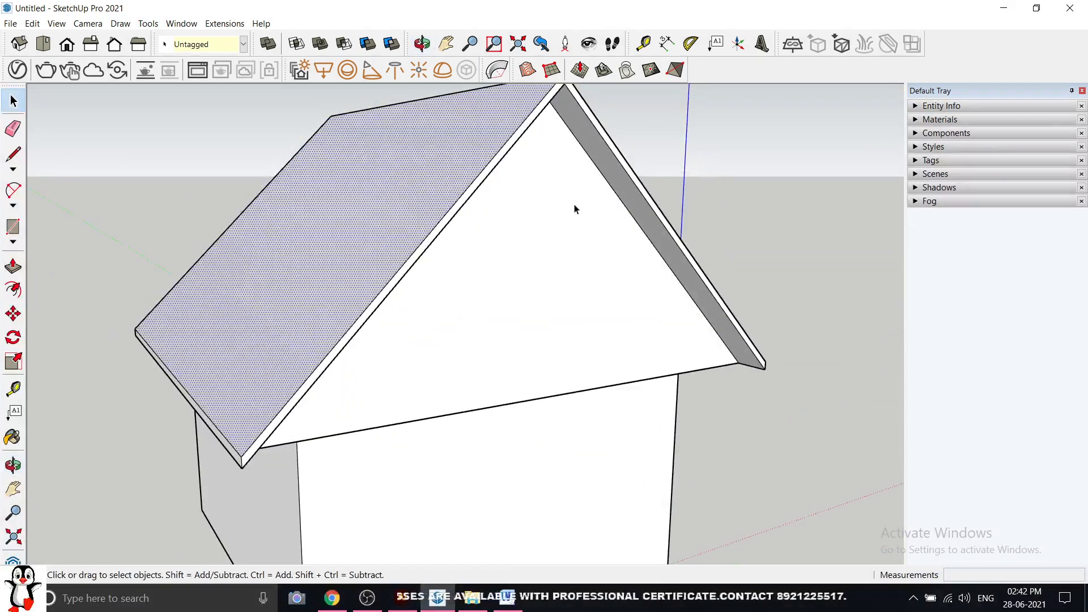
{"action": "left_click", "coordinate": [506, 220]}
{"action": "left_click", "coordinate": [458, 210]}
{"action": "scroll", "coordinate": [527, 241], "scroll_direction": "down", "scroll_amount": 4}
{"action": "middle_click_drag", "start_coordinate": [510, 252], "coordinate": [816, 215]}
{"action": "middle_click_drag", "start_coordinate": [317, 240], "coordinate": [708, 198]}
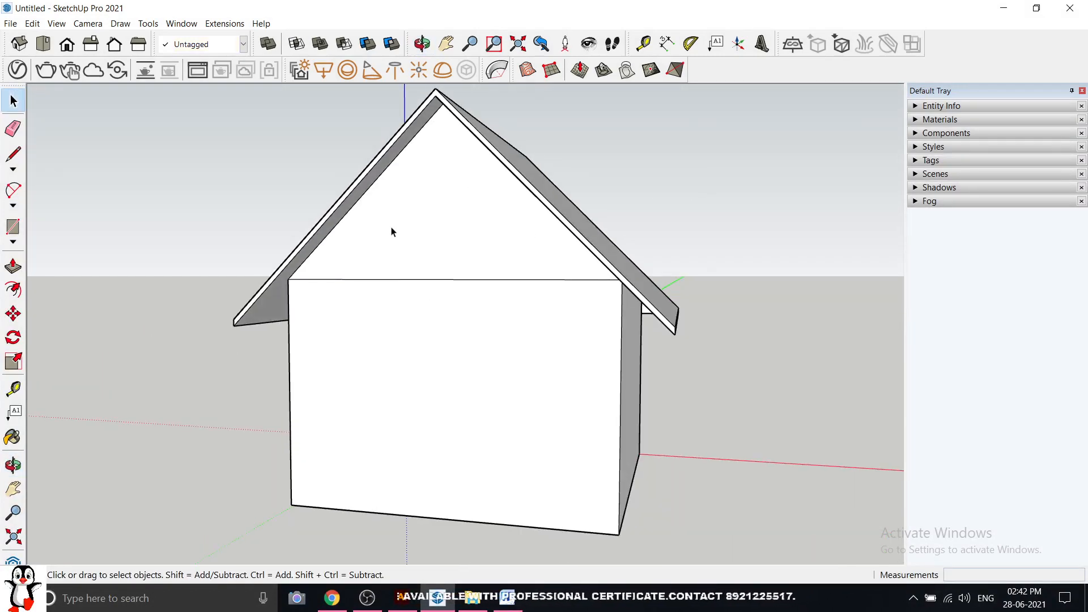
{"action": "scroll", "coordinate": [391, 232], "scroll_direction": "down", "scroll_amount": 2}
{"action": "middle_click_drag", "start_coordinate": [389, 252], "coordinate": [425, 240]}
{"action": "scroll", "coordinate": [419, 232], "scroll_direction": "up", "scroll_amount": 3}
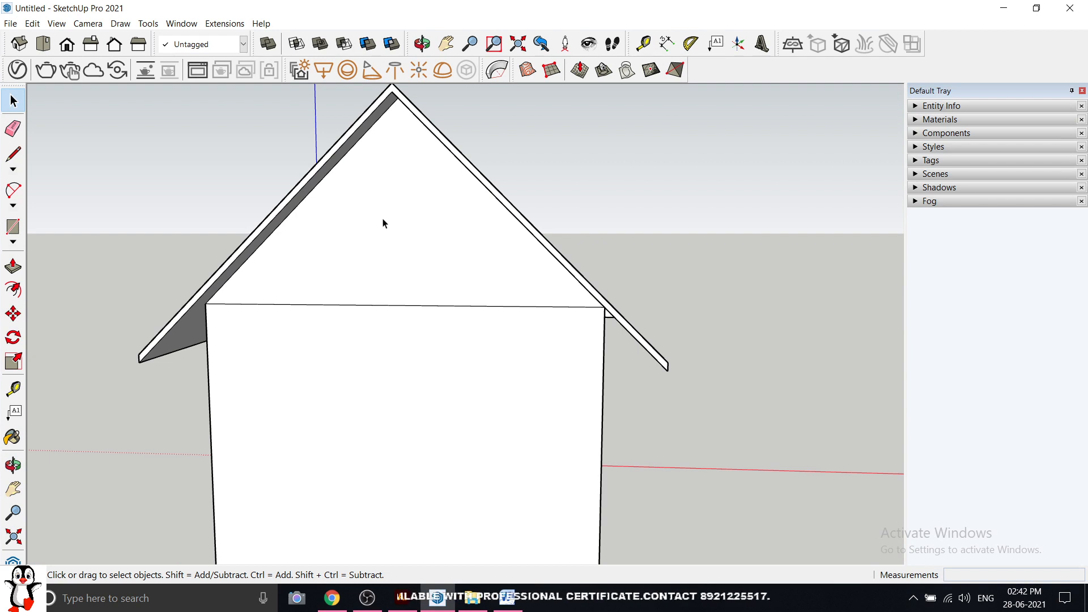
{"action": "scroll", "coordinate": [470, 212], "scroll_direction": "down", "scroll_amount": 2}
{"action": "middle_click_drag", "start_coordinate": [471, 212], "coordinate": [408, 237]}
{"action": "scroll", "coordinate": [267, 269], "scroll_direction": "up", "scroll_amount": 3}
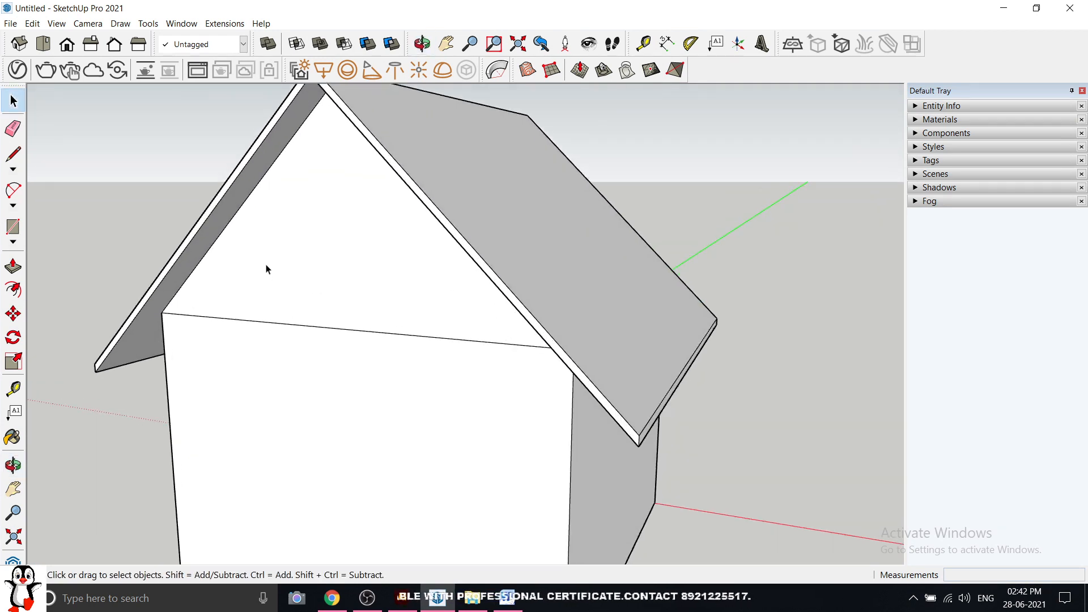
Step: Offset the outline of the front gable face inward to form a narrow border along its three edges
{"action": "left_click", "coordinate": [327, 270]}
{"action": "left_click", "coordinate": [13, 289]}
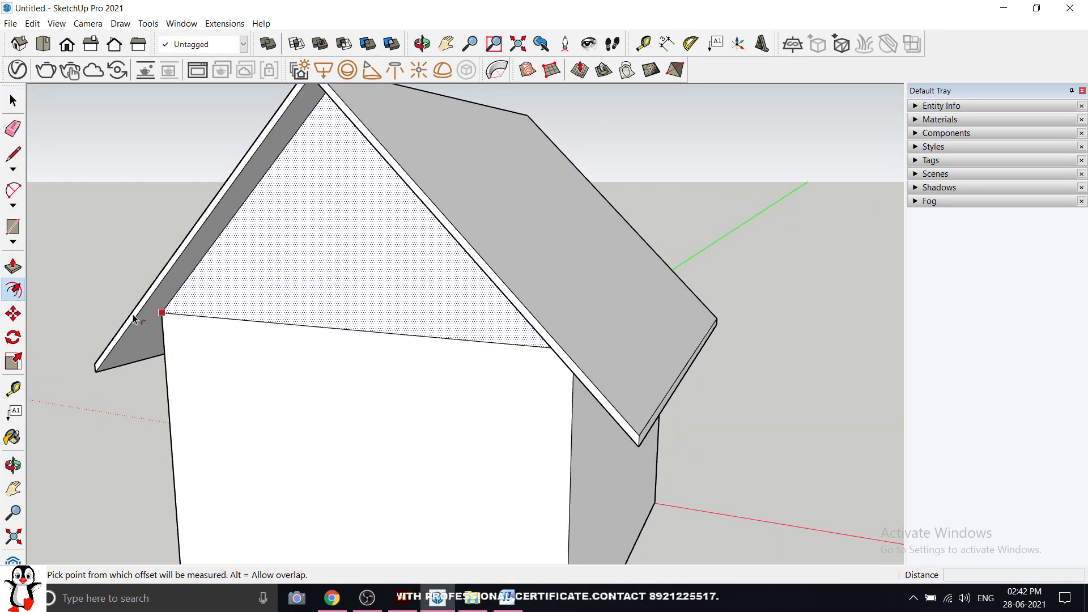
{"action": "scroll", "coordinate": [217, 309], "scroll_direction": "up", "scroll_amount": 2}
{"action": "left_click", "coordinate": [232, 317]}
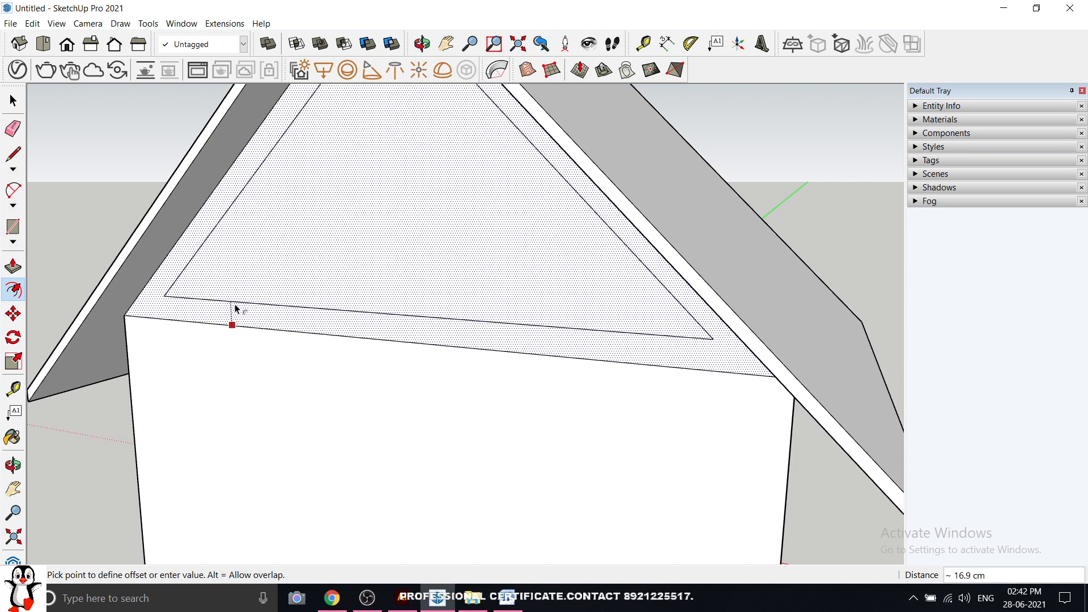
{"action": "left_click", "coordinate": [236, 311]}
Step: Push/Pull the border of the front gable face outward by about 7 cm
{"action": "left_click", "coordinate": [13, 266]}
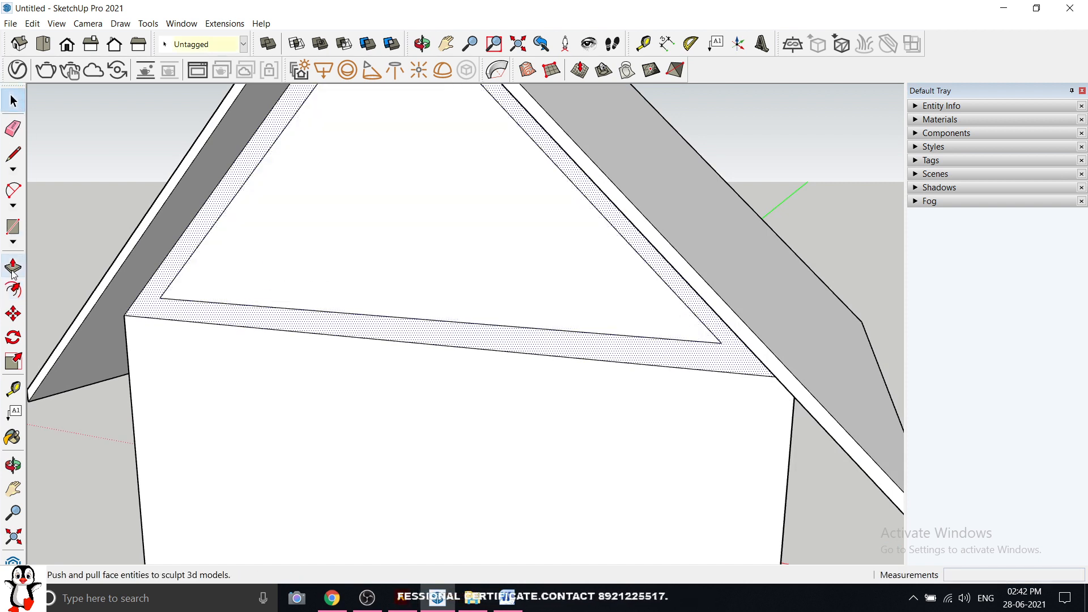
{"action": "left_click", "coordinate": [204, 310]}
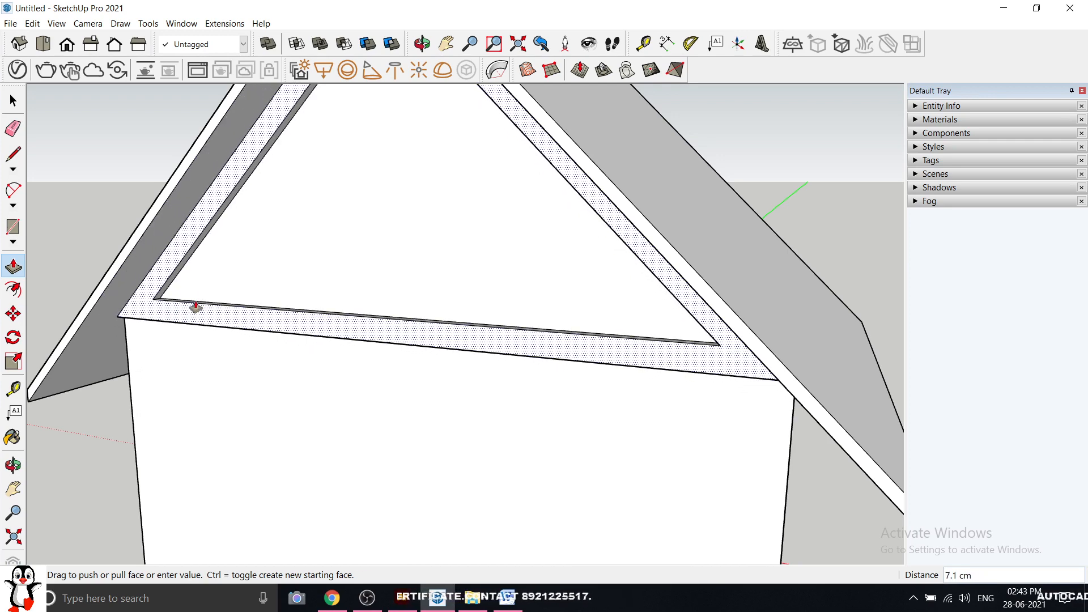
{"action": "left_click", "coordinate": [196, 309]}
{"action": "scroll", "coordinate": [398, 221], "scroll_direction": "down", "scroll_amount": 3}
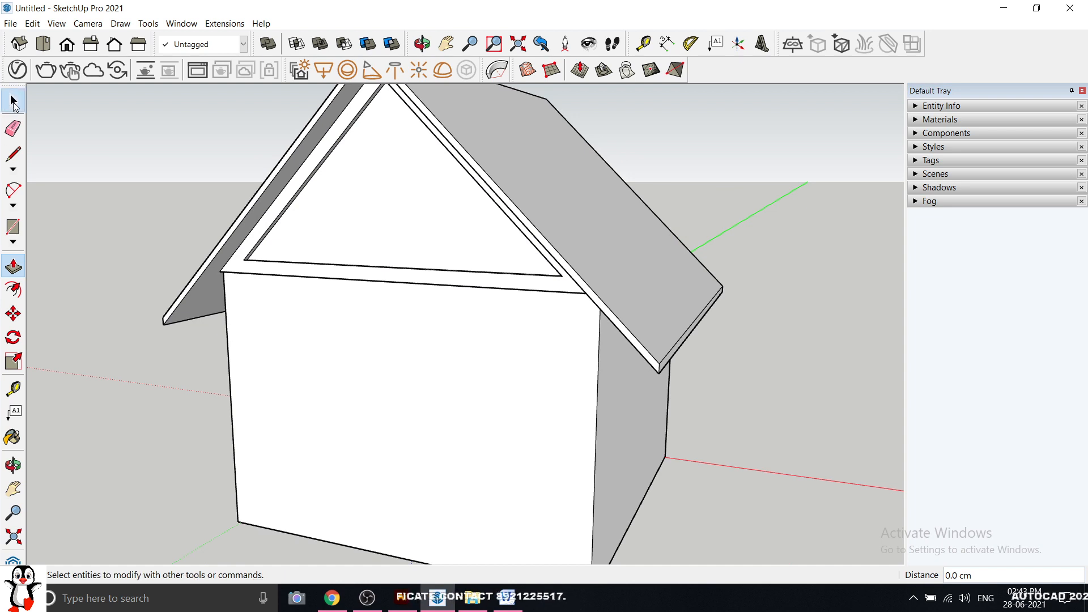
Step: Undo the extrusion and the inward offset on the front gable face
{"action": "left_click", "coordinate": [13, 100]}
{"action": "key", "text": "ctrl+z"}
{"action": "key", "text": "ctrl+z"}
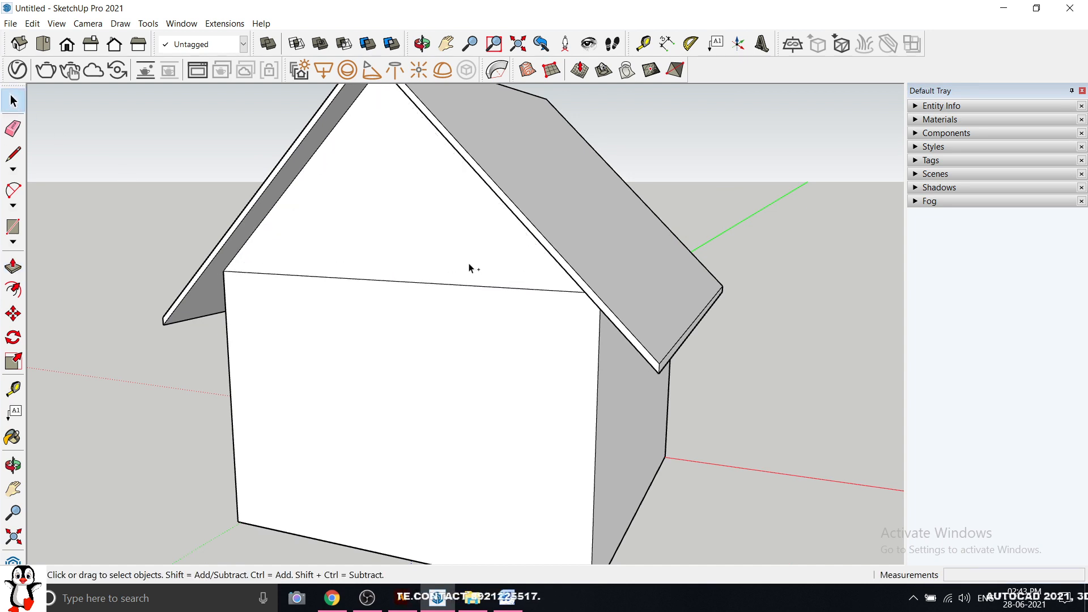
Step: Examine the plain gable face, roof slopes and overhangs from both sides of the house
{"action": "scroll", "coordinate": [468, 267], "scroll_direction": "down", "scroll_amount": 3}
{"action": "scroll", "coordinate": [395, 212], "scroll_direction": "up", "scroll_amount": 2}
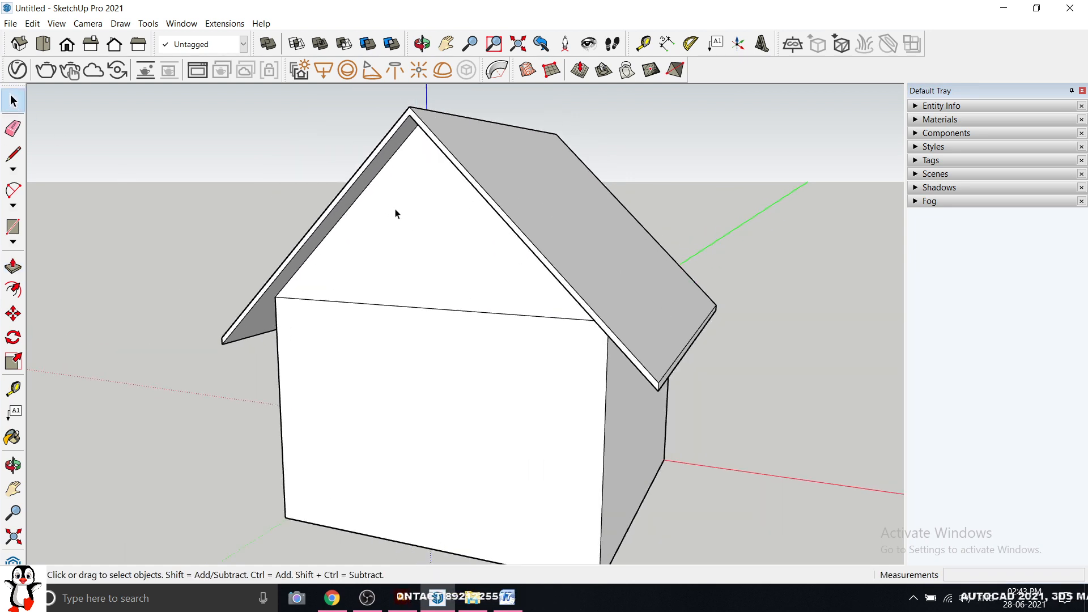
{"action": "scroll", "coordinate": [396, 213], "scroll_direction": "down", "scroll_amount": 4}
{"action": "middle_click_drag", "start_coordinate": [312, 256], "coordinate": [542, 263]}
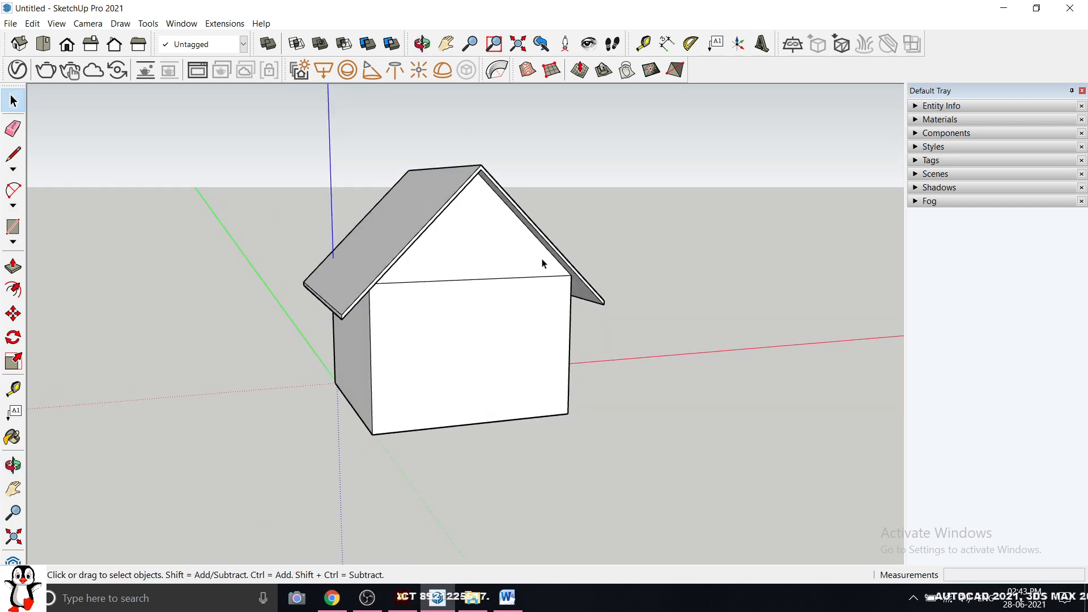
{"action": "scroll", "coordinate": [480, 221], "scroll_direction": "up", "scroll_amount": 3}
{"action": "middle_click_drag", "start_coordinate": [500, 203], "coordinate": [192, 257]}
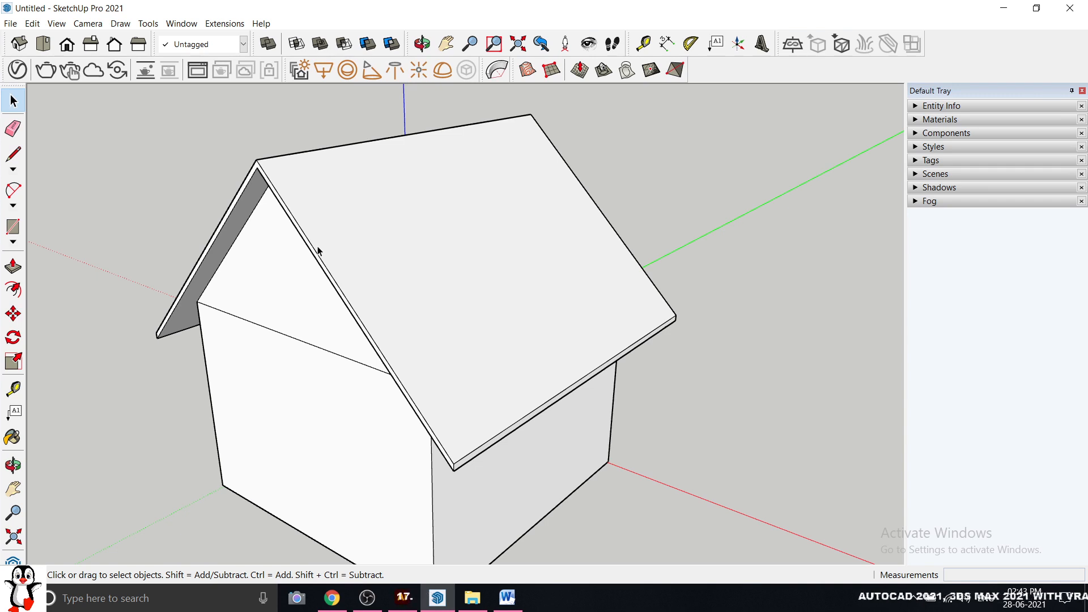
{"action": "mouse_move", "coordinate": [318, 251]}
{"action": "middle_mouse_down"}
{"action": "mouse_move", "coordinate": [452, 221]}
{"action": "mouse_move", "coordinate": [304, 261]}
{"action": "middle_mouse_up"}
{"action": "scroll", "coordinate": [279, 267], "scroll_direction": "down", "scroll_amount": 2}
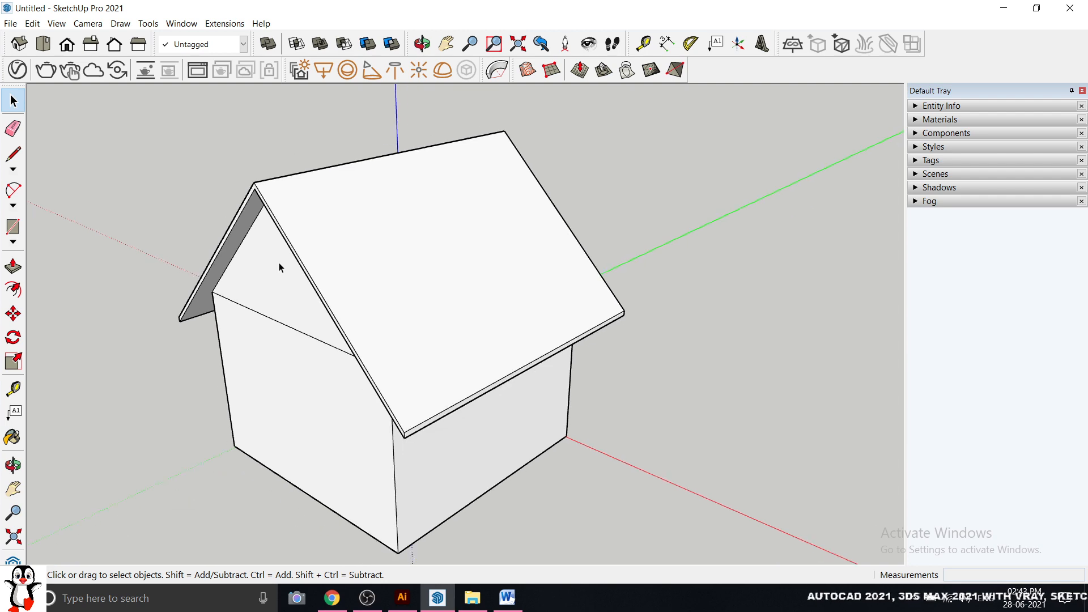
{"action": "middle_click_drag", "start_coordinate": [273, 275], "coordinate": [312, 181]}
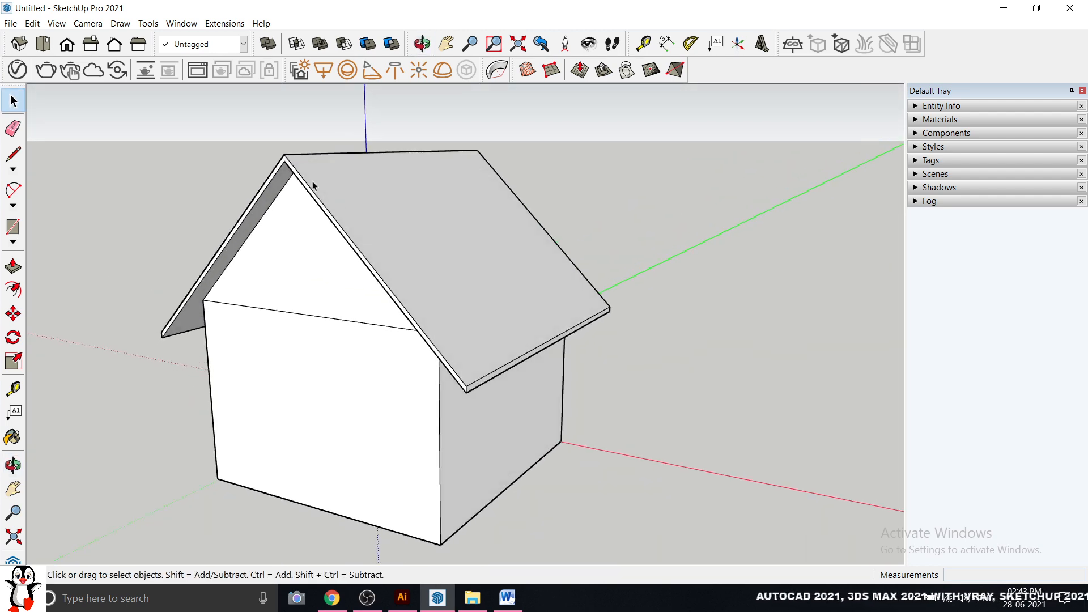
{"action": "scroll", "coordinate": [311, 180], "scroll_direction": "up", "scroll_amount": 3}
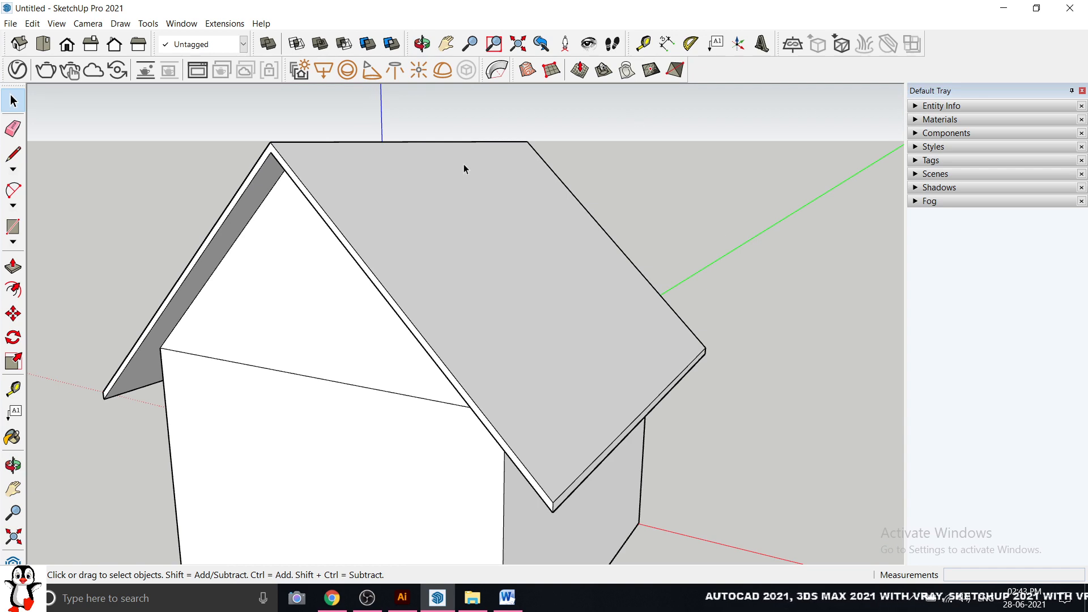
{"action": "scroll", "coordinate": [210, 294], "scroll_direction": "down", "scroll_amount": 3}
{"action": "middle_click_drag", "start_coordinate": [210, 293], "coordinate": [544, 250]}
{"action": "scroll", "coordinate": [440, 212], "scroll_direction": "up", "scroll_amount": 4}
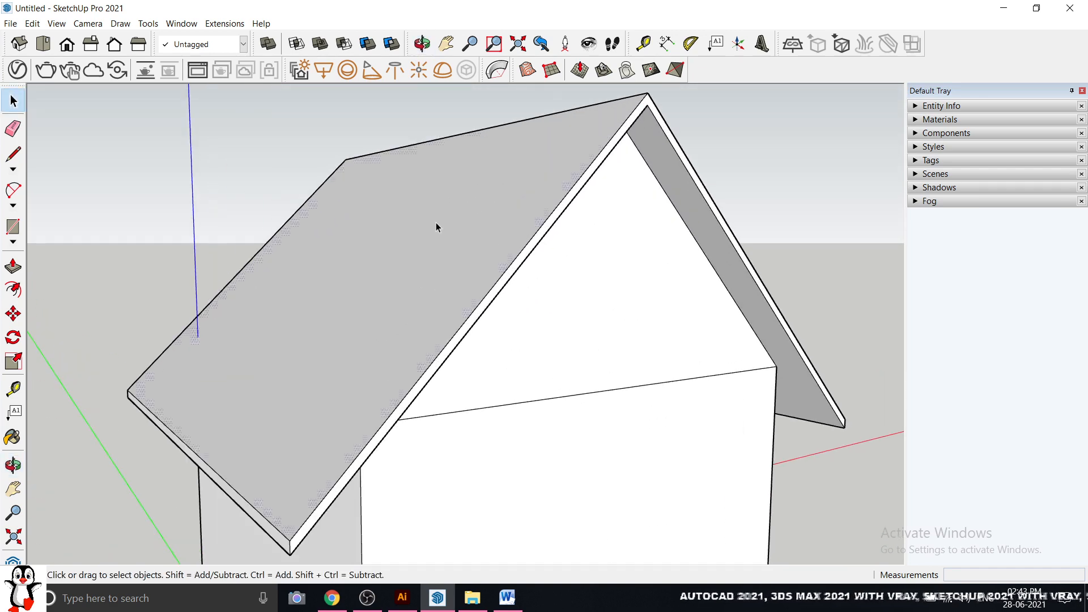
{"action": "scroll", "coordinate": [436, 227], "scroll_direction": "down", "scroll_amount": 3}
{"action": "middle_click_drag", "start_coordinate": [338, 274], "coordinate": [403, 246]}
{"action": "scroll", "coordinate": [403, 246], "scroll_direction": "up", "scroll_amount": 1}
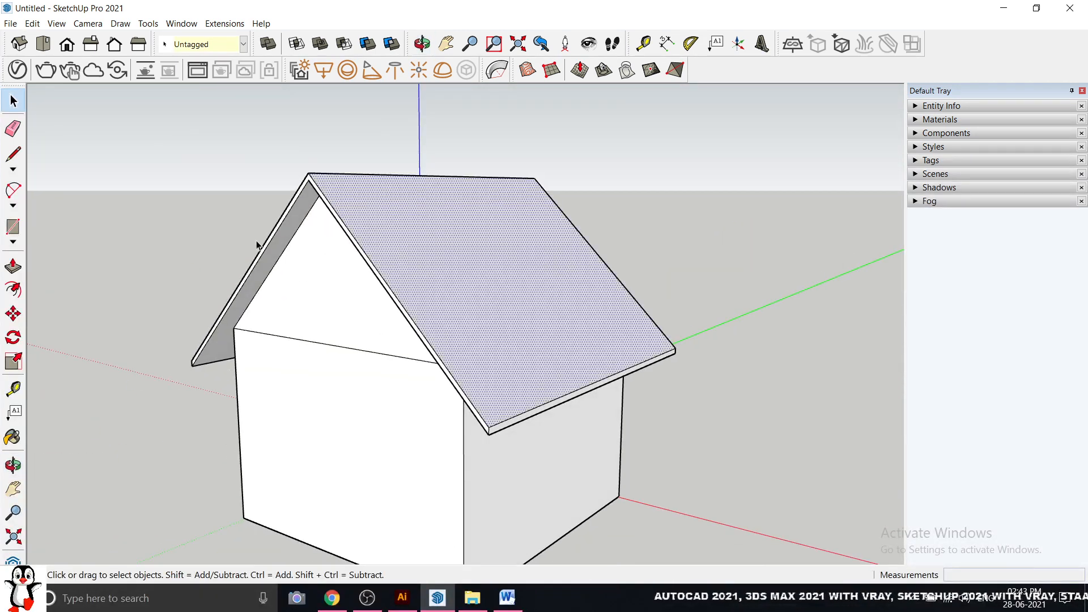
{"action": "scroll", "coordinate": [251, 245], "scroll_direction": "down", "scroll_amount": 1}
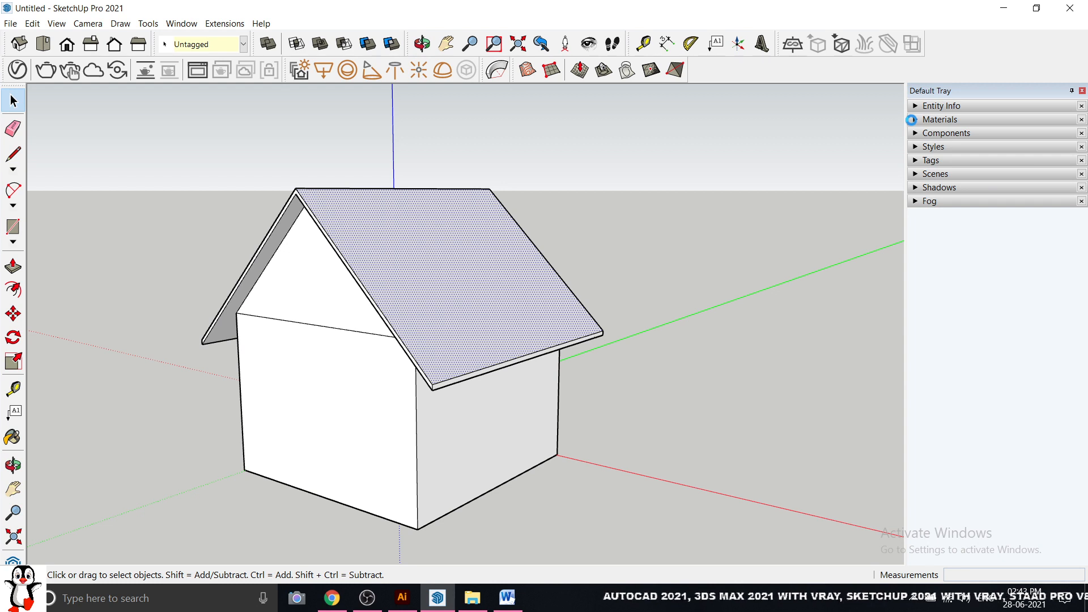
Step: Show the Roofing material collection and clear the selection of the roof slope
{"action": "left_click", "coordinate": [913, 120]}
{"action": "left_click", "coordinate": [1065, 207]}
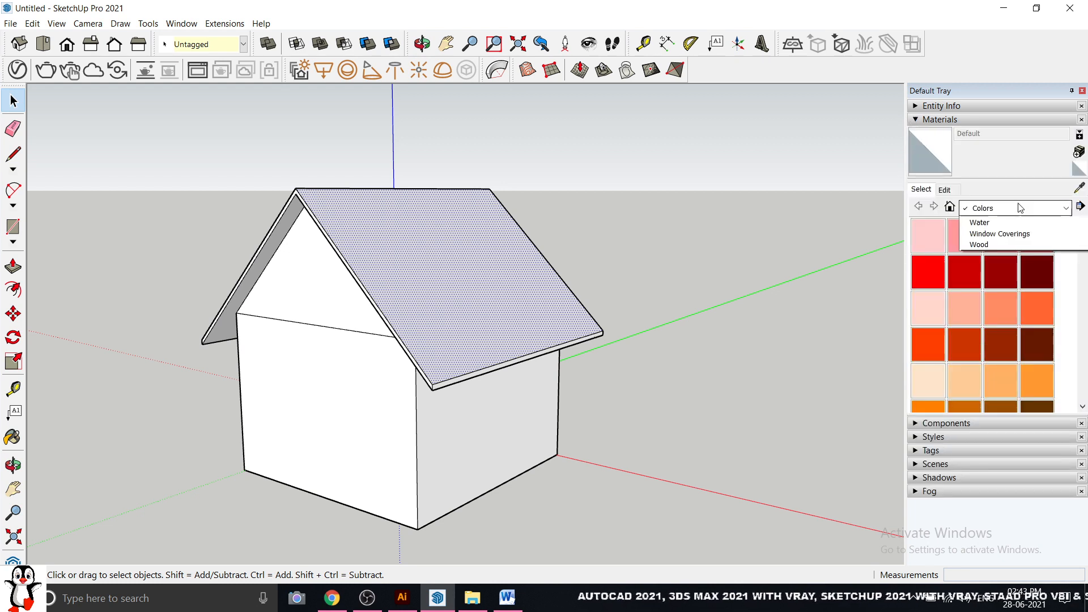
{"action": "left_click", "coordinate": [996, 325]}
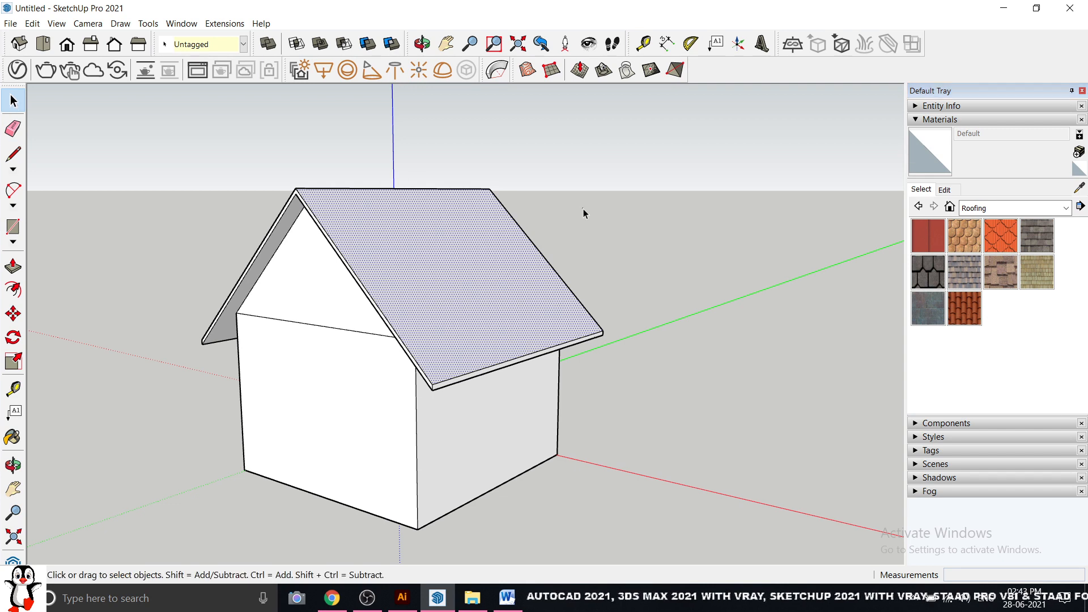
{"action": "left_click", "coordinate": [535, 226]}
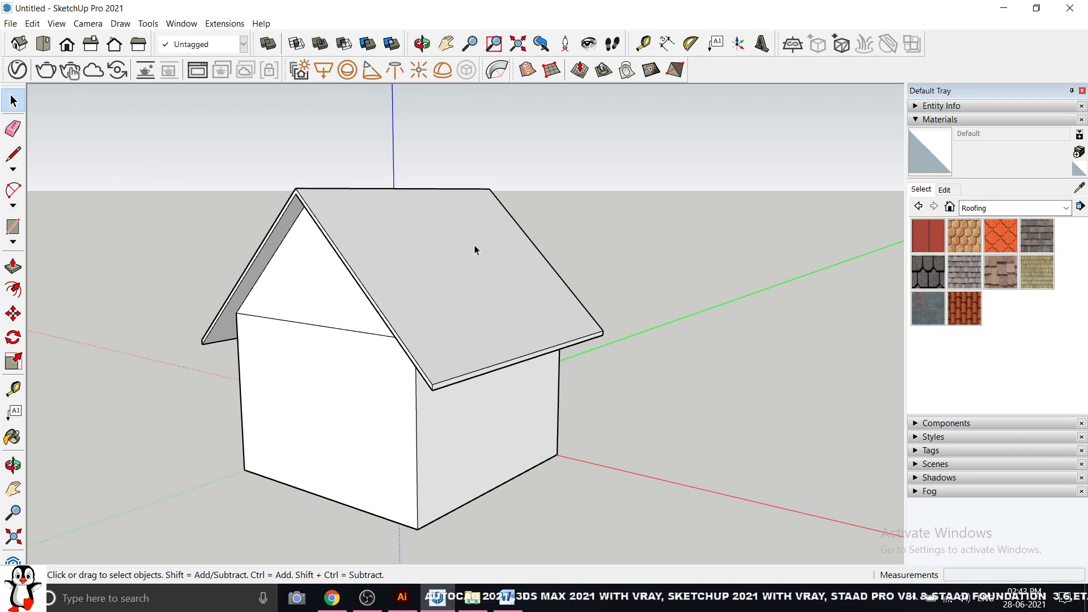
{"action": "scroll", "coordinate": [352, 212], "scroll_direction": "up", "scroll_amount": 3}
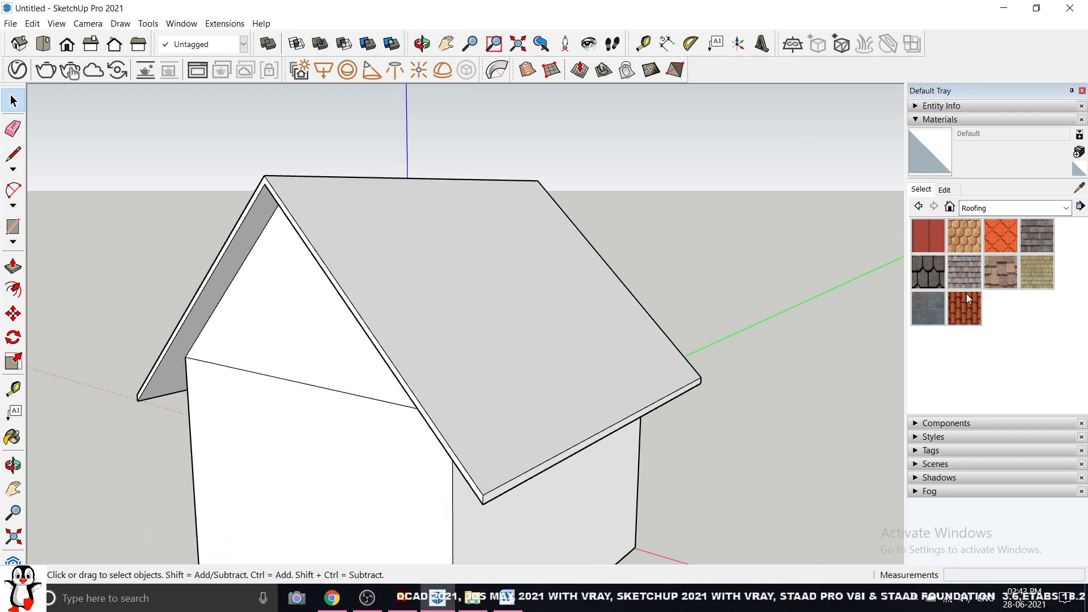
Step: Paint both roof slopes with the Roofing Tile Spanish material
{"action": "left_click", "coordinate": [966, 308]}
{"action": "left_click", "coordinate": [585, 283]}
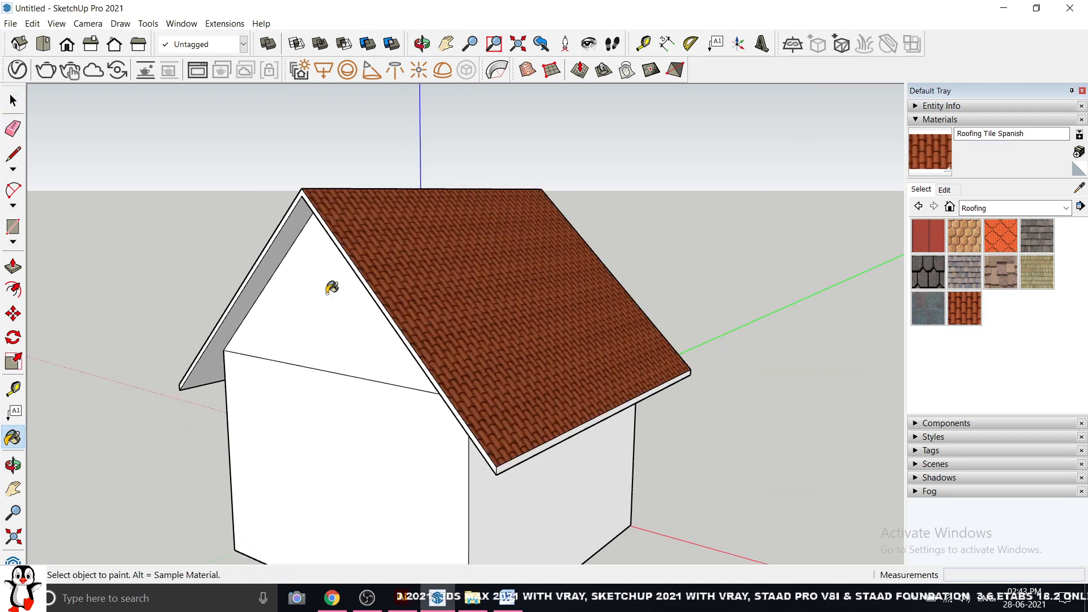
{"action": "middle_click_drag", "start_coordinate": [332, 288], "coordinate": [763, 304]}
{"action": "left_click", "coordinate": [520, 283]}
{"action": "mouse_move", "coordinate": [520, 282]}
{"action": "middle_mouse_down"}
{"action": "mouse_move", "coordinate": [568, 274]}
{"action": "mouse_move", "coordinate": [229, 230]}
{"action": "mouse_move", "coordinate": [156, 247]}
{"action": "middle_mouse_up"}
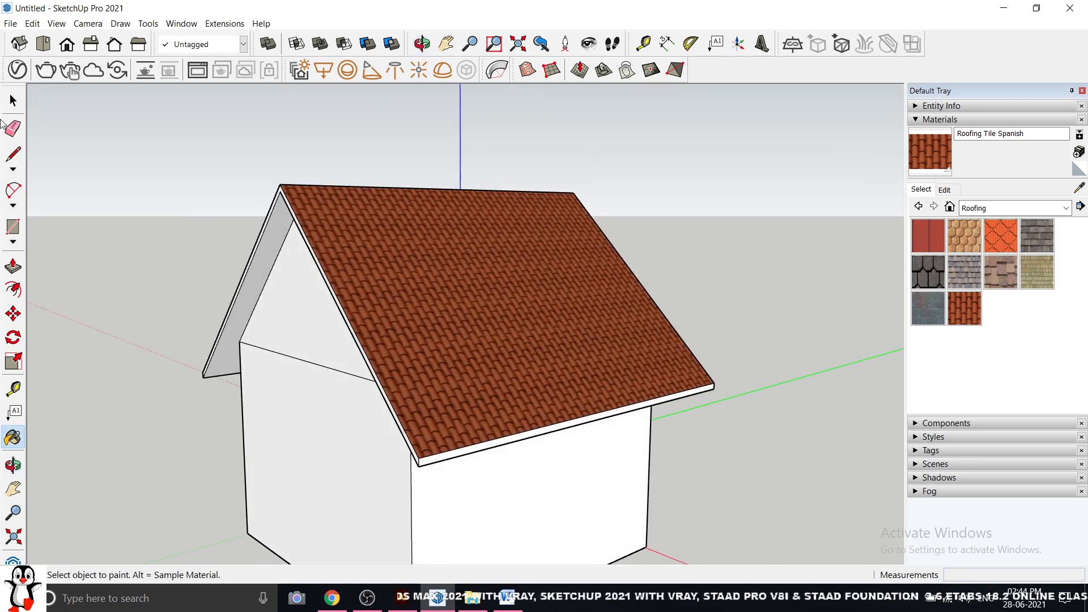
{"action": "left_click", "coordinate": [10, 96]}
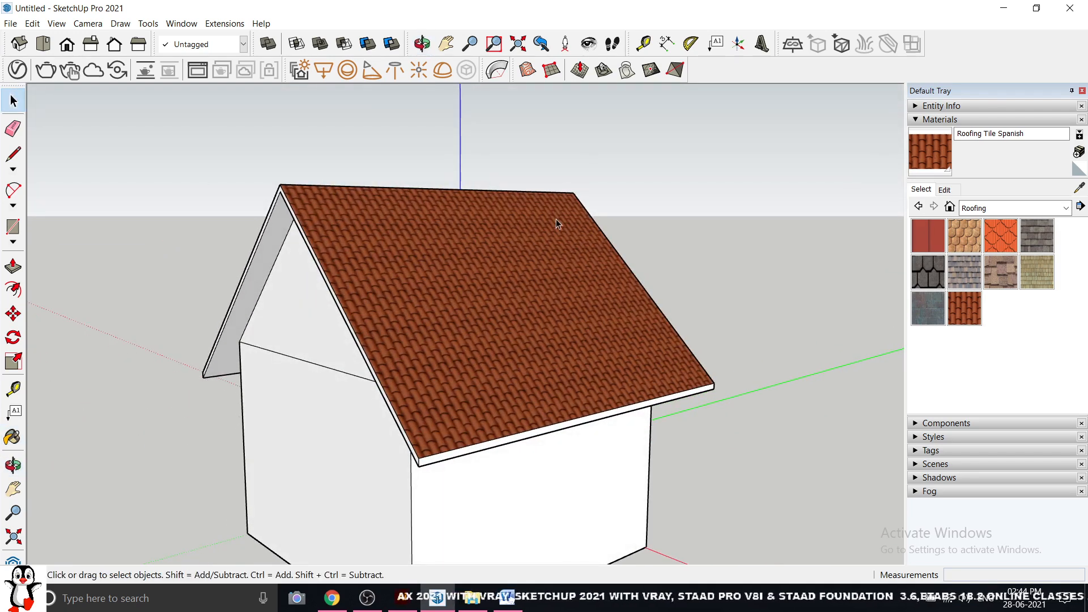
Step: Collapse the material browser and examine the tiled roof from both sides of the gable end
{"action": "scroll", "coordinate": [255, 249], "scroll_direction": "down", "scroll_amount": 2}
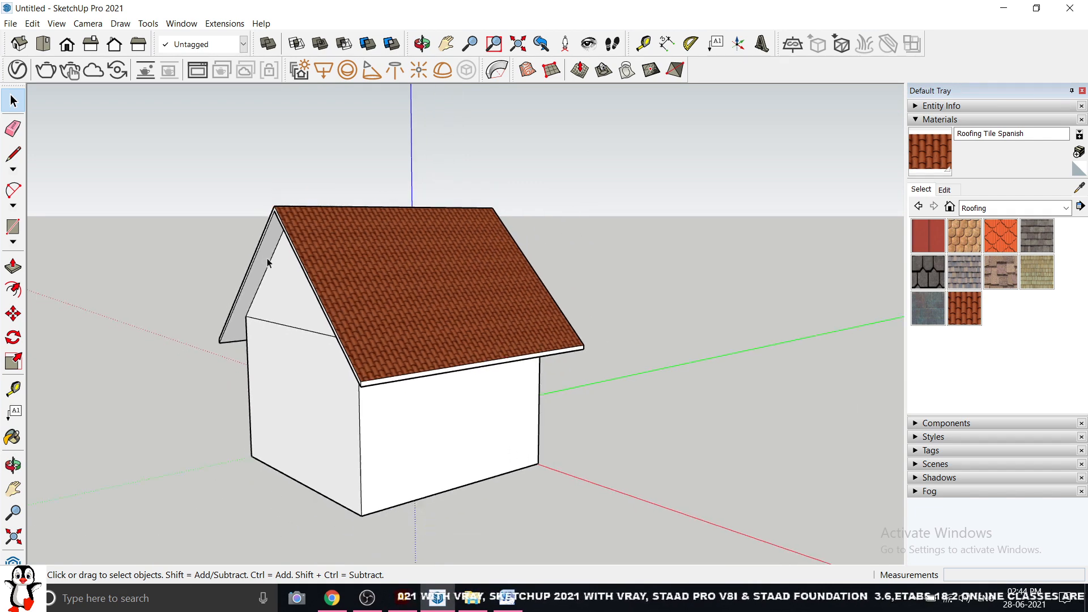
{"action": "scroll", "coordinate": [269, 265], "scroll_direction": "down", "scroll_amount": 1}
{"action": "middle_click_drag", "start_coordinate": [268, 265], "coordinate": [687, 261]}
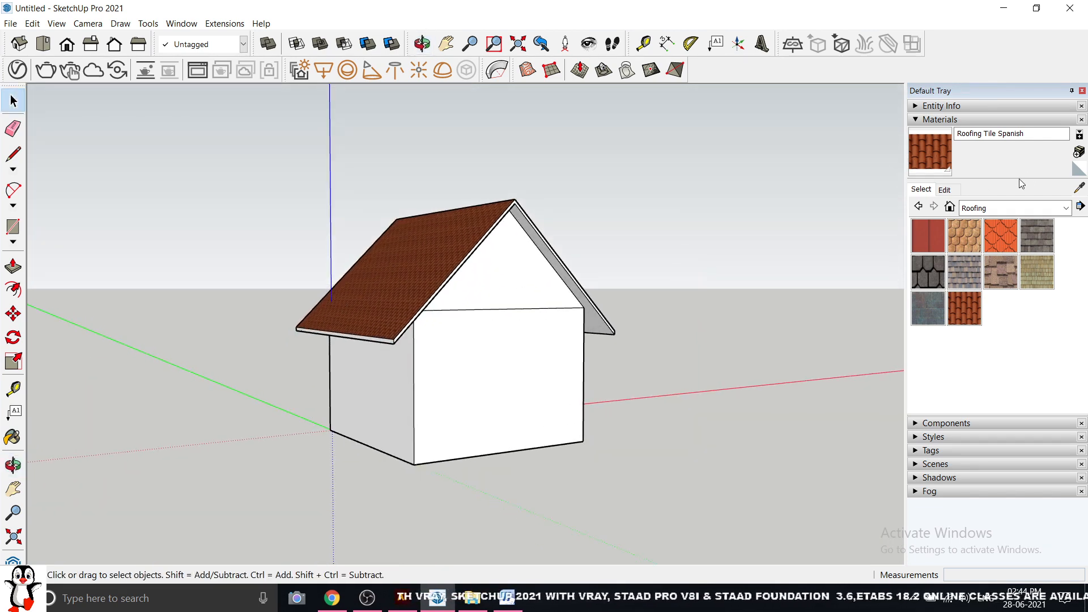
{"action": "left_click", "coordinate": [915, 121]}
{"action": "scroll", "coordinate": [298, 306], "scroll_direction": "down", "scroll_amount": 2}
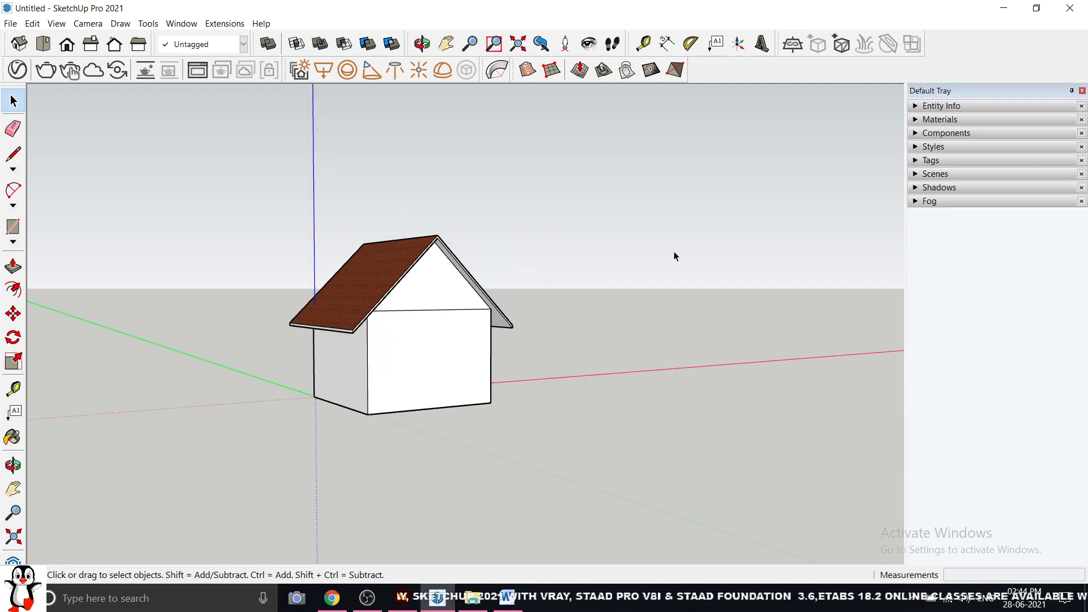
{"action": "middle_click_drag", "start_coordinate": [660, 270], "coordinate": [365, 334]}
{"action": "scroll", "coordinate": [436, 264], "scroll_direction": "up", "scroll_amount": 3}
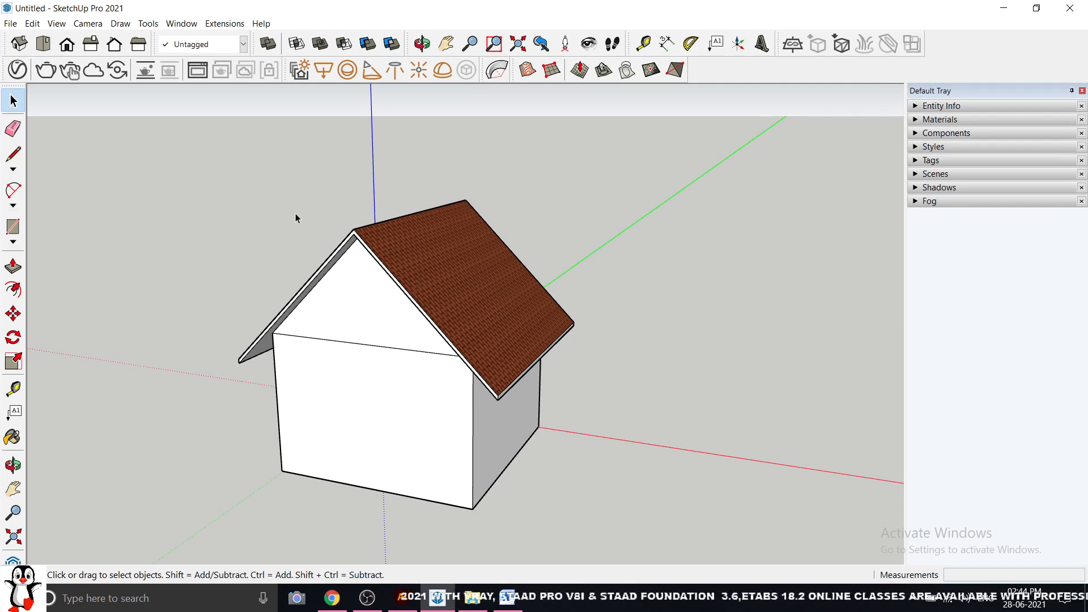
{"action": "scroll", "coordinate": [298, 218], "scroll_direction": "down", "scroll_amount": 1}
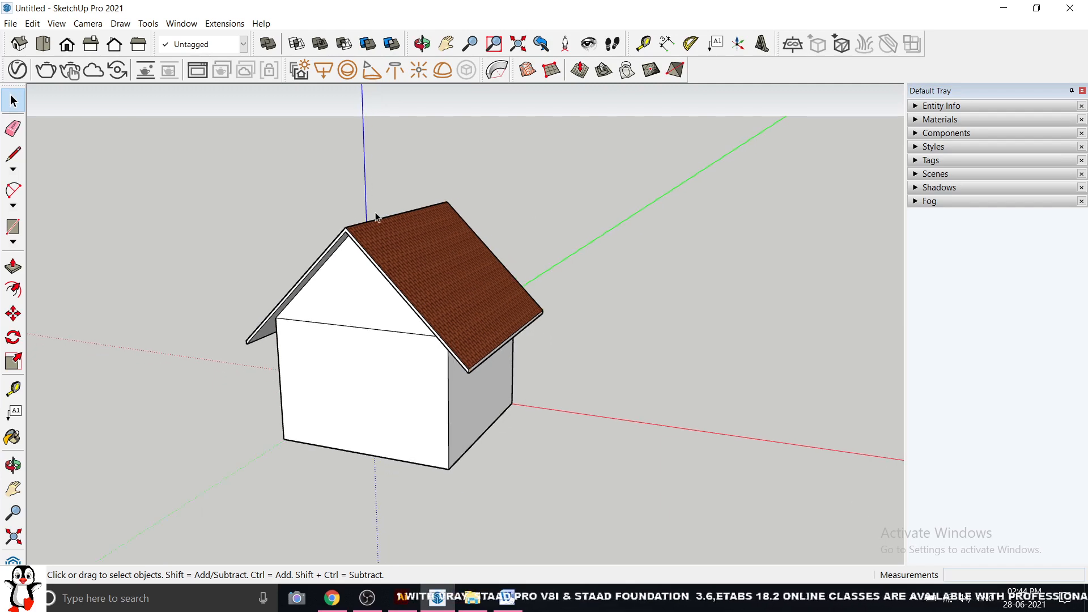
{"action": "scroll", "coordinate": [545, 206], "scroll_direction": "down", "scroll_amount": 2}
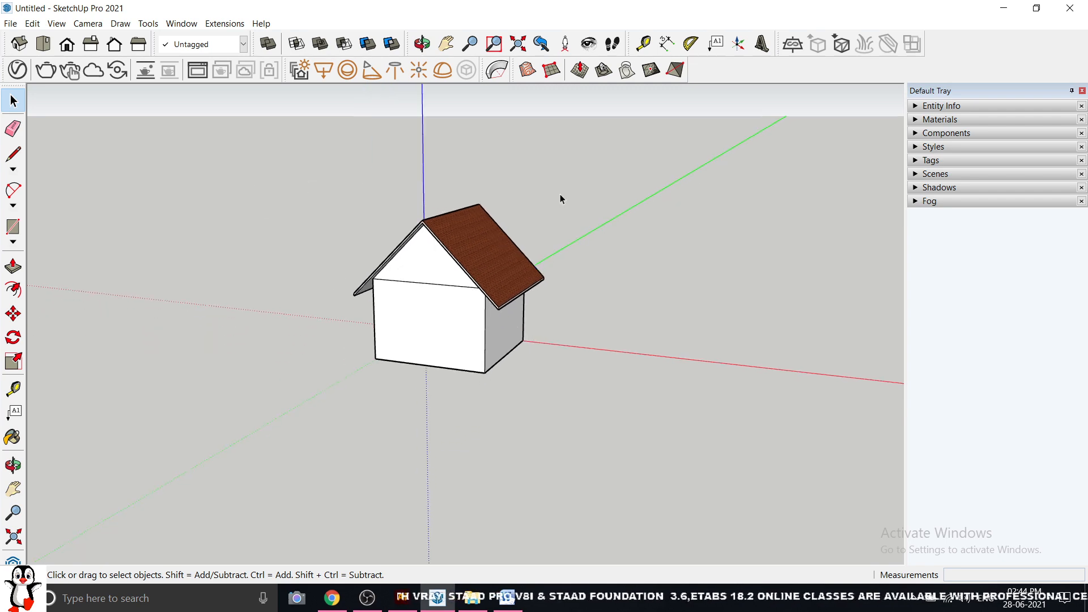